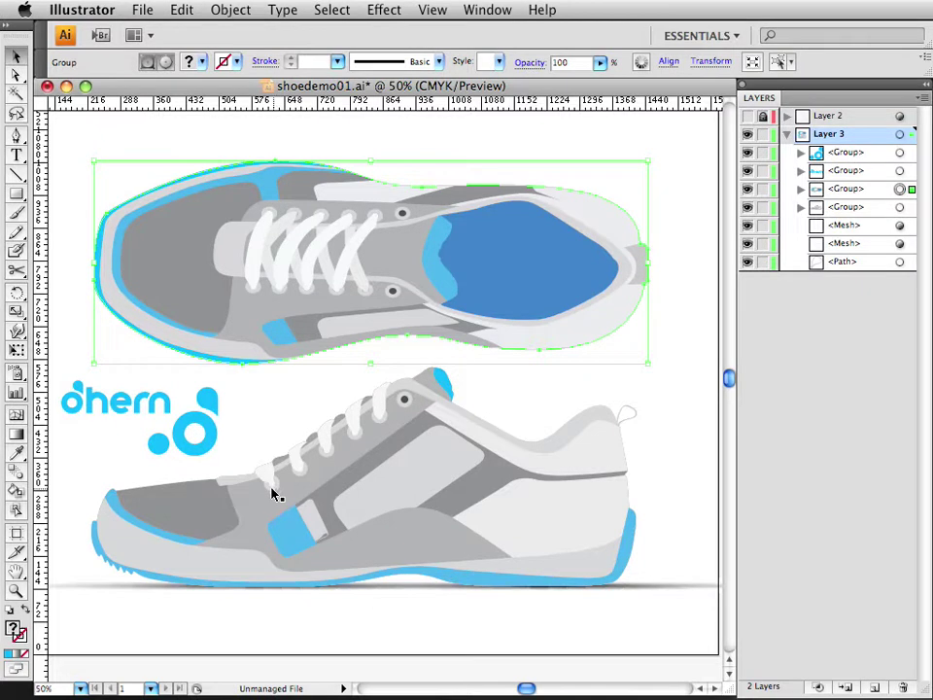
# Select the top-view and side-view shoe groups in turn to see which layer entry each corresponds to.
pyautogui.click(659, 400)
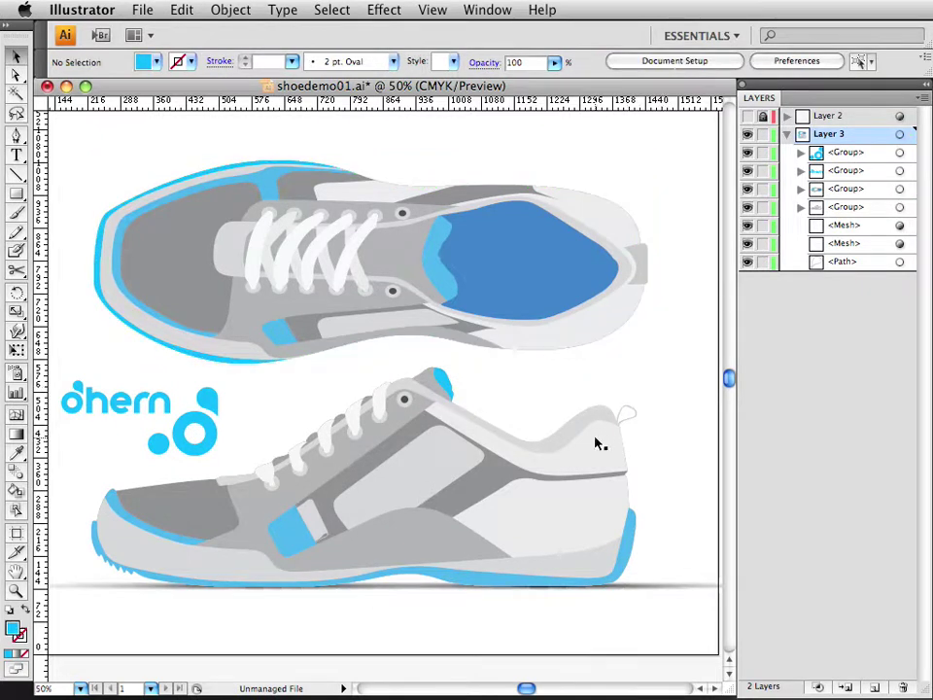
pyautogui.click(521, 463)
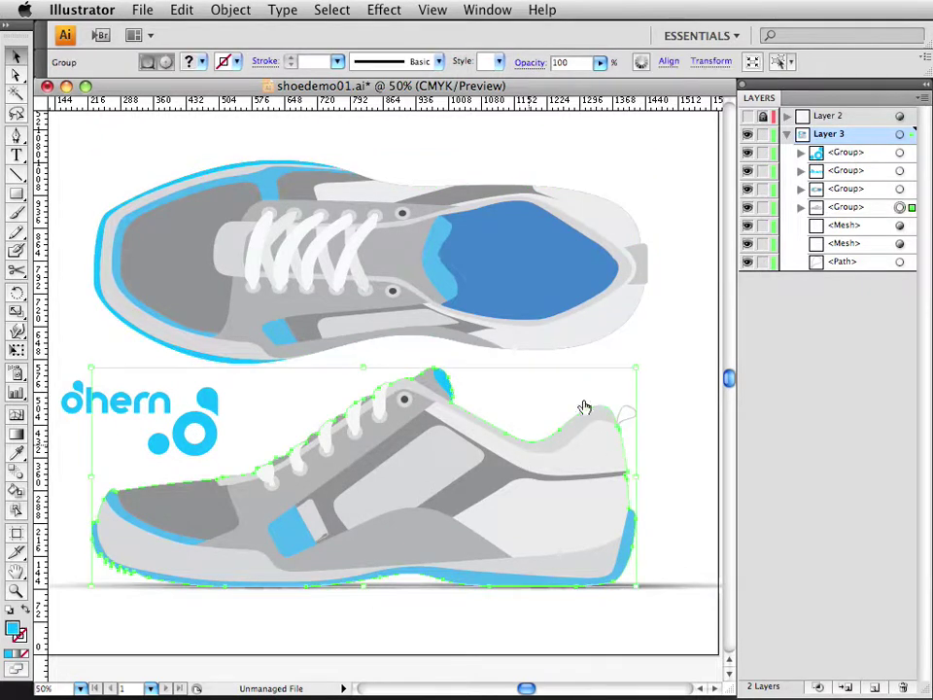
pyautogui.click(900, 190)
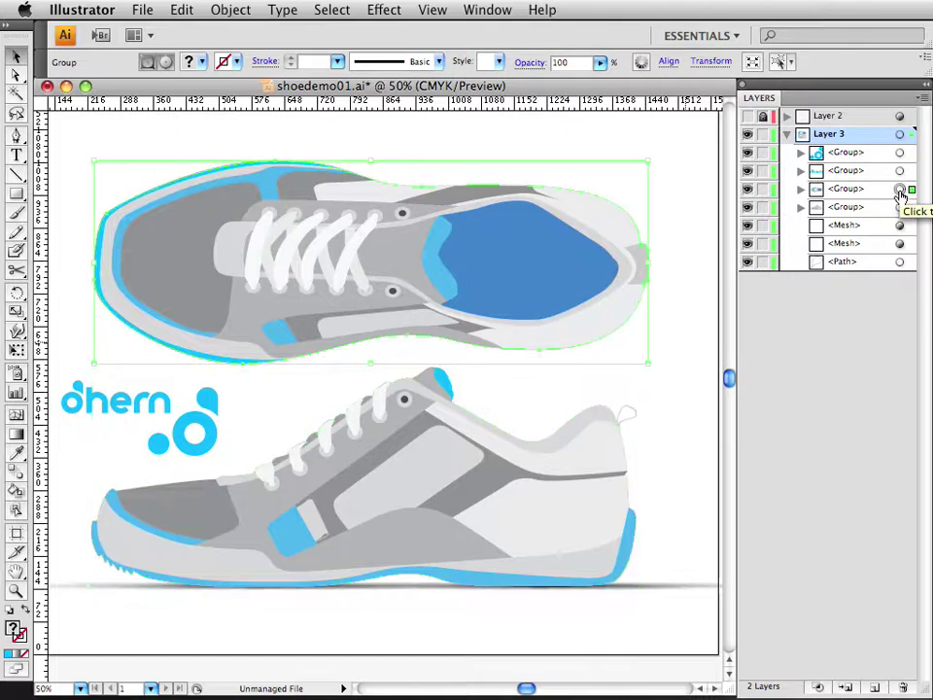
pyautogui.click(899, 207)
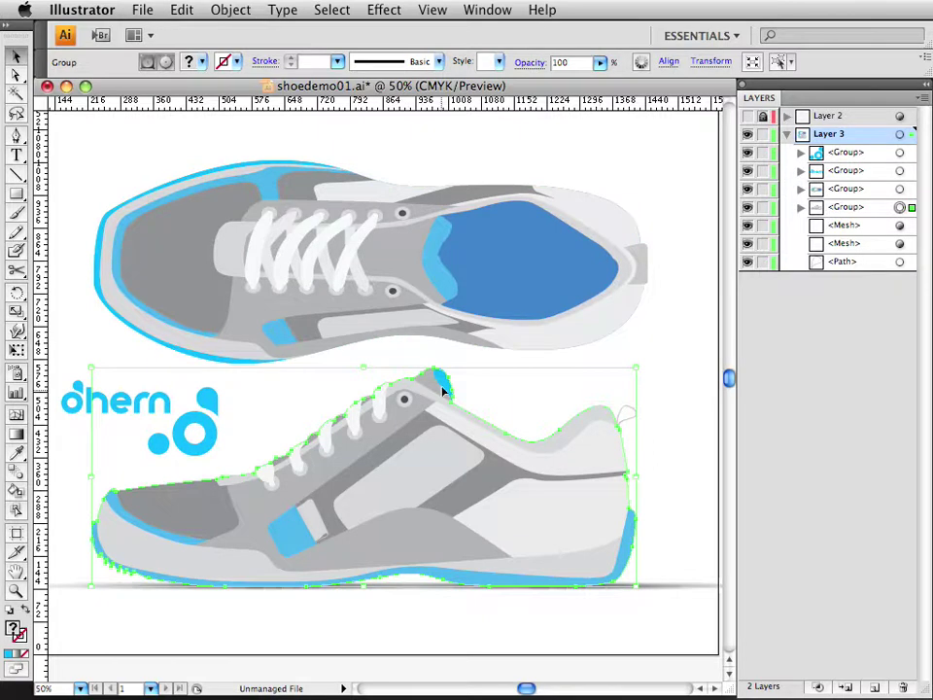
# Isolate the side-view shoe group, inspect its individual paths and layer contents, and leave isolation mode.
pyautogui.doubleClick(411, 532)
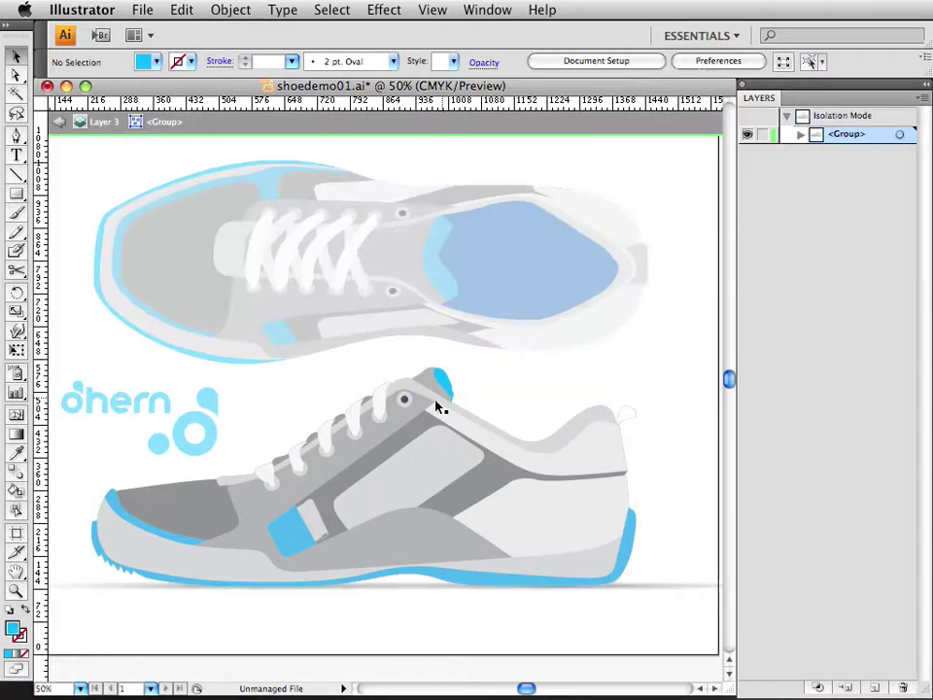
pyautogui.click(406, 416)
pyautogui.click(378, 493)
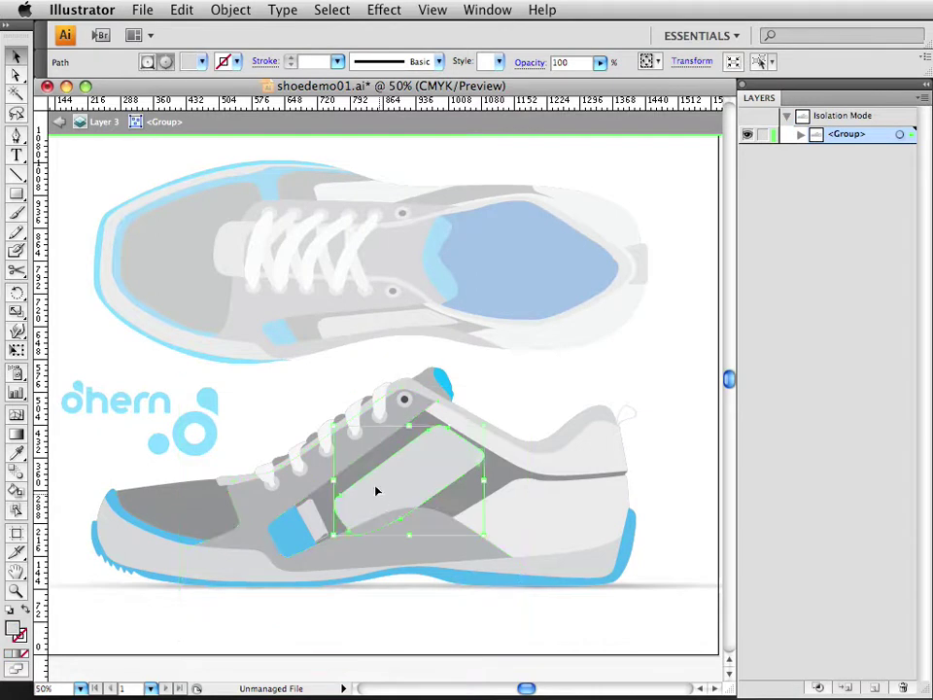
pyautogui.click(375, 467)
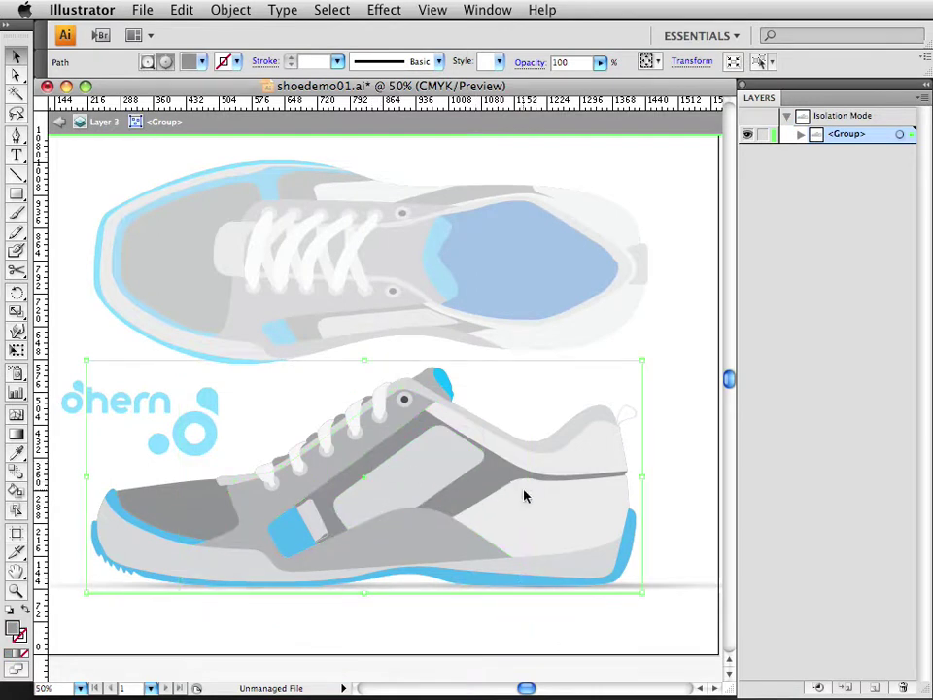
pyautogui.click(554, 471)
pyautogui.click(575, 439)
pyautogui.click(522, 429)
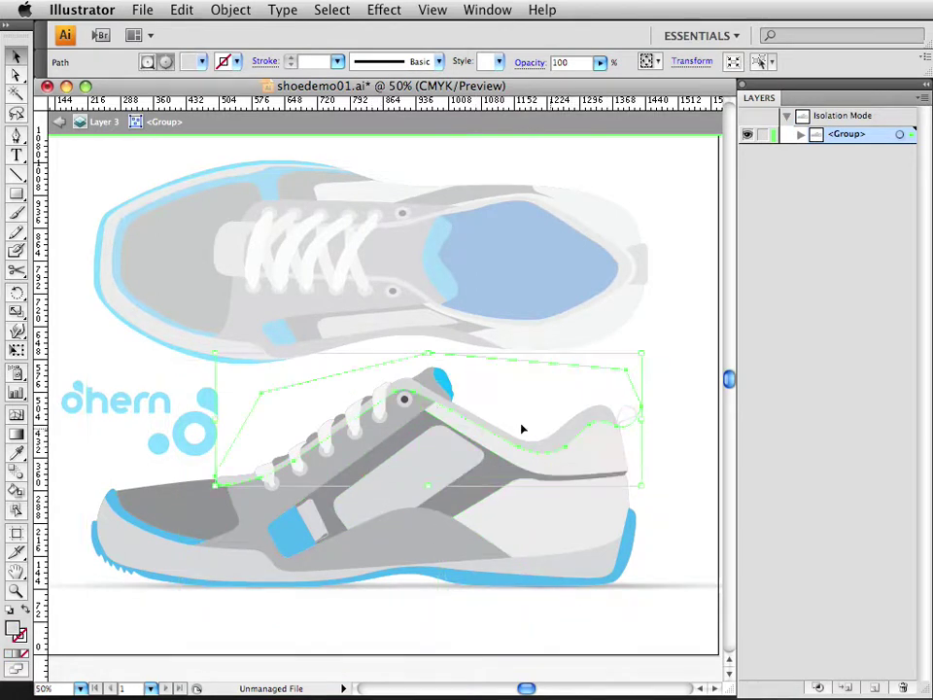
pyautogui.click(422, 386)
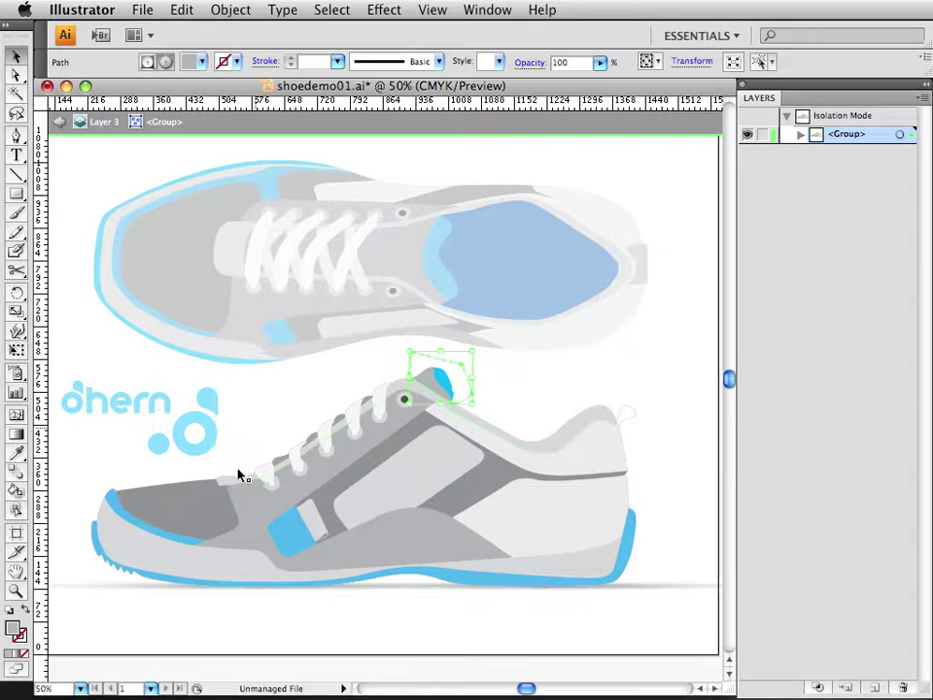
pyautogui.click(193, 491)
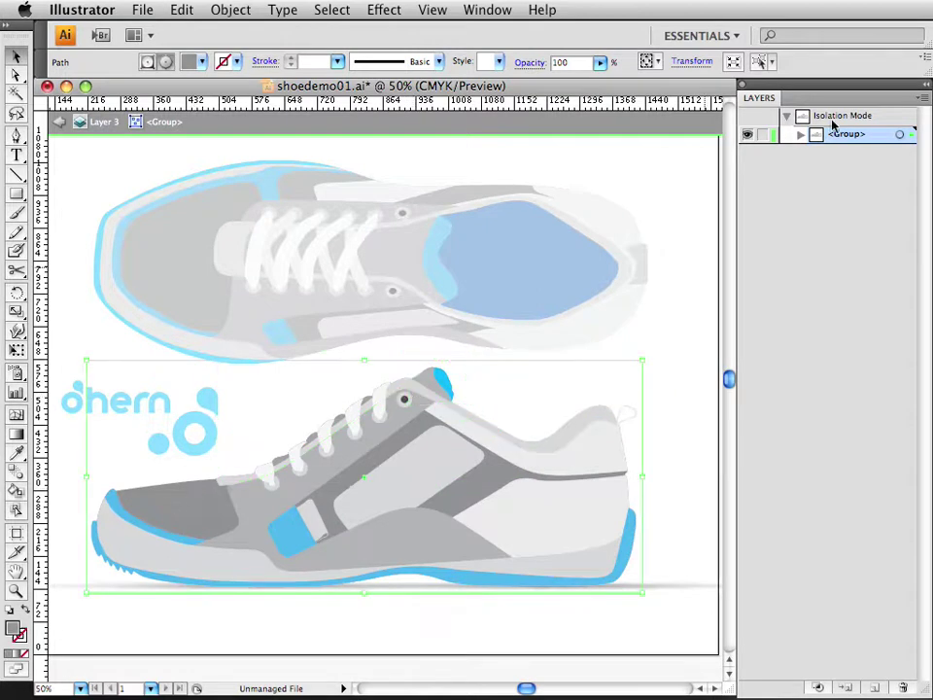
pyautogui.click(798, 136)
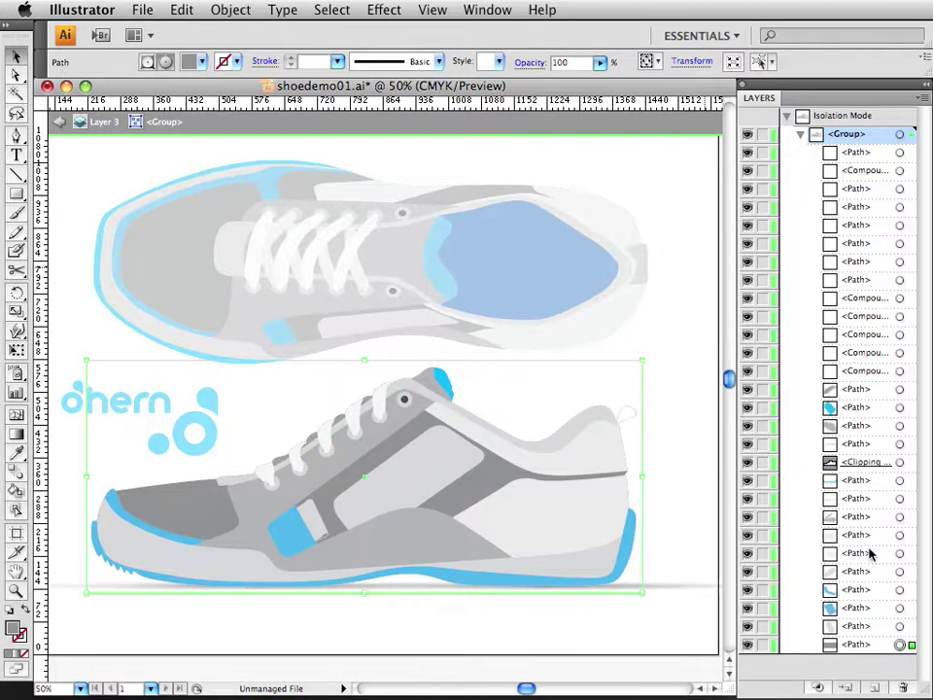
pyautogui.click(800, 136)
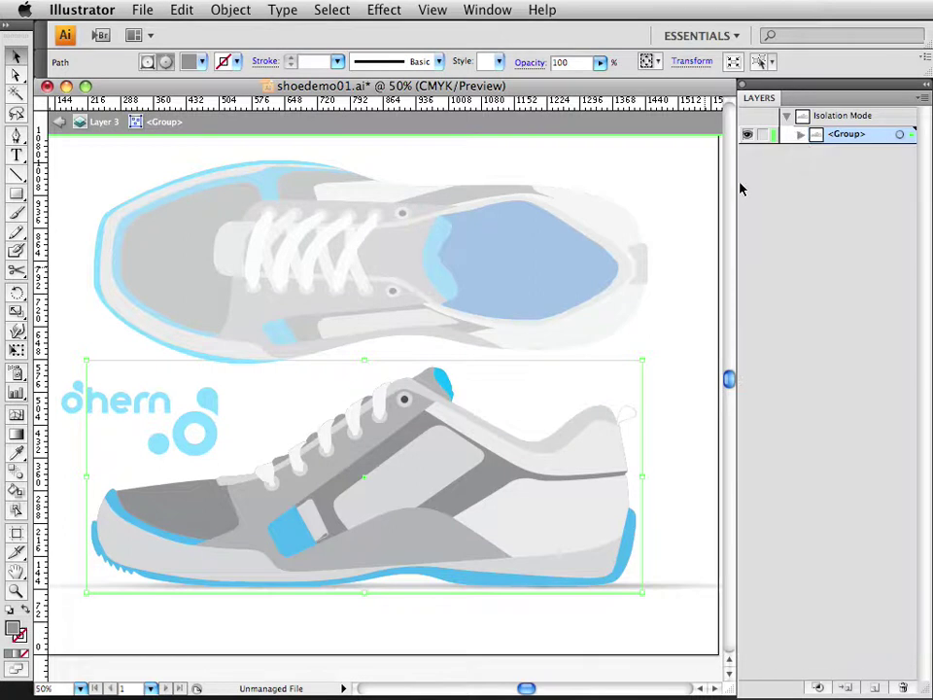
pyautogui.doubleClick(701, 377)
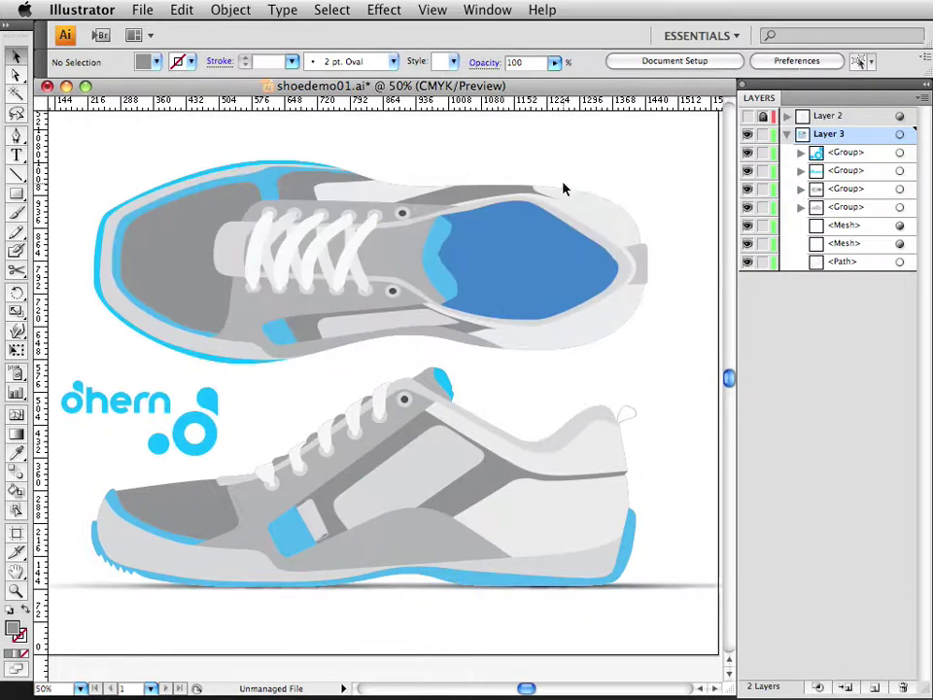
# Identify the objects in Layer 3 and group the two shadow meshes beneath the side-view shoe.
pyautogui.click(900, 152)
pyautogui.click(900, 170)
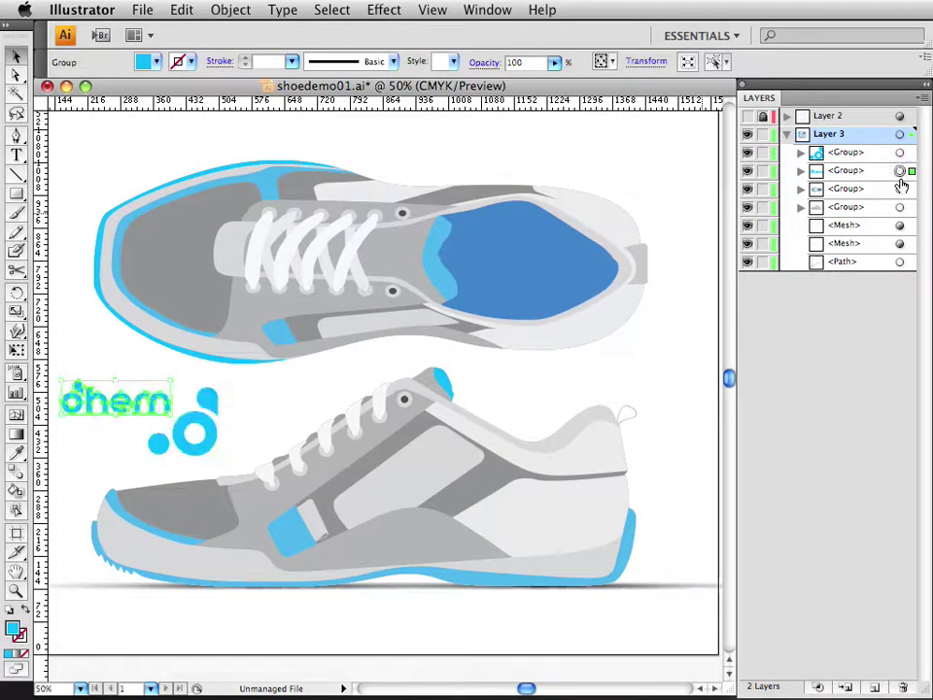
pyautogui.click(900, 189)
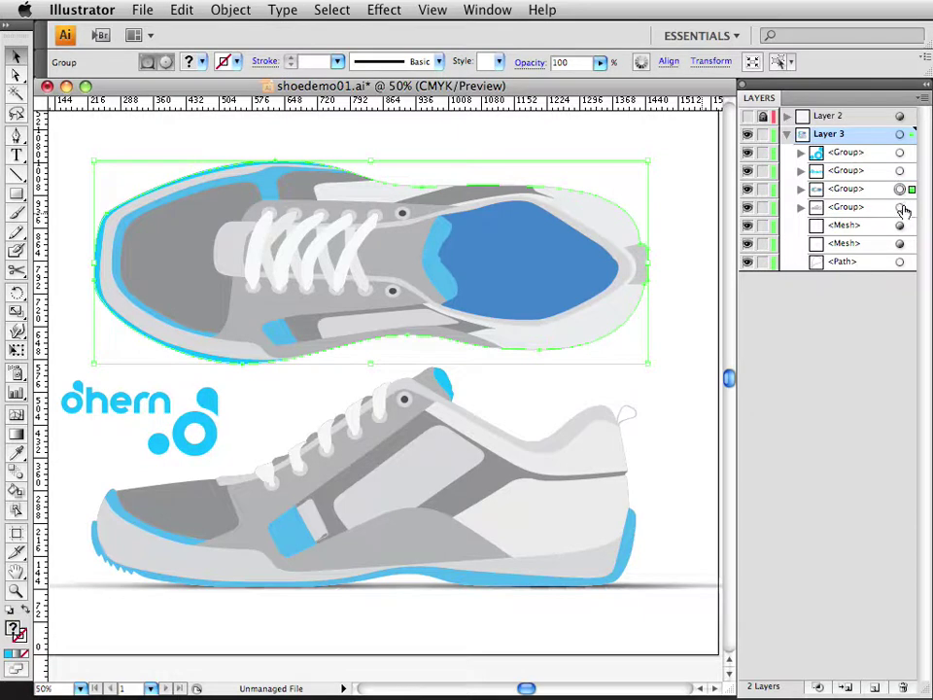
pyautogui.click(900, 207)
pyautogui.click(900, 225)
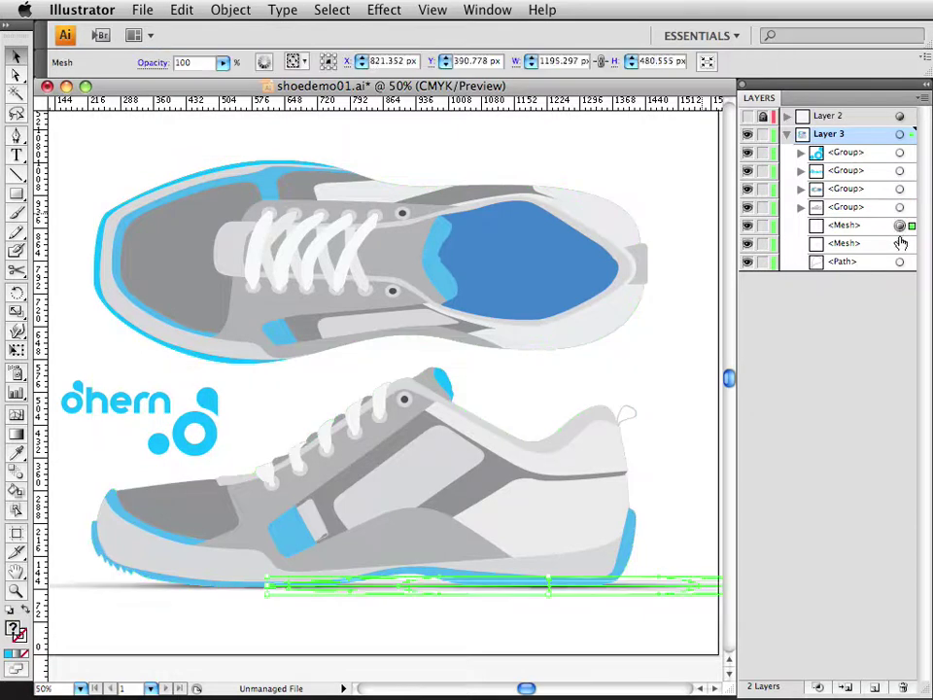
pyautogui.click(900, 243)
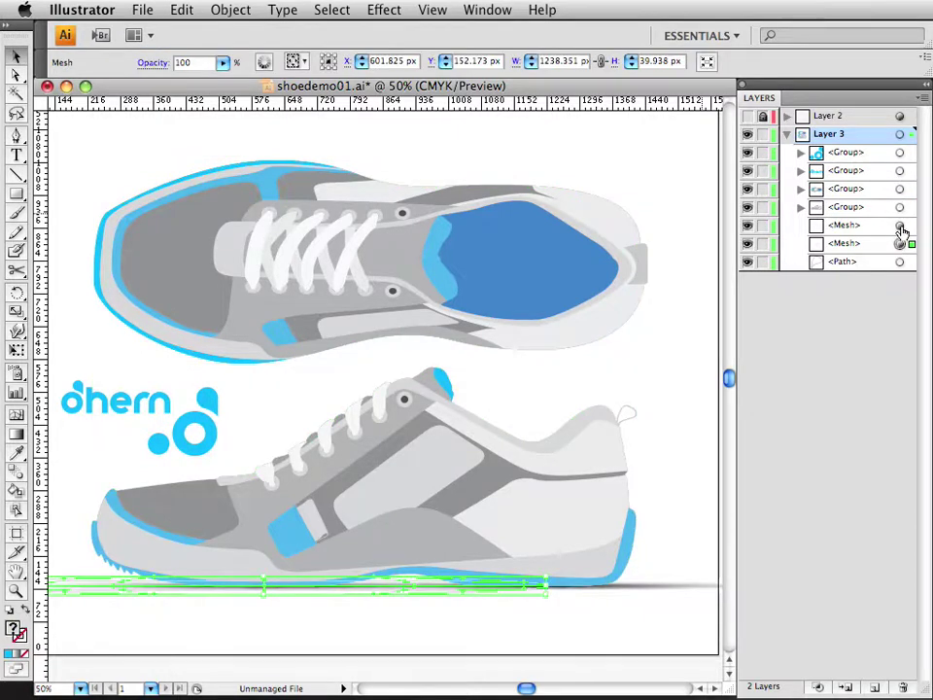
pyautogui.keyDown('shift'); pyautogui.click(899, 226); pyautogui.keyUp('shift')
pyautogui.press('super+g')
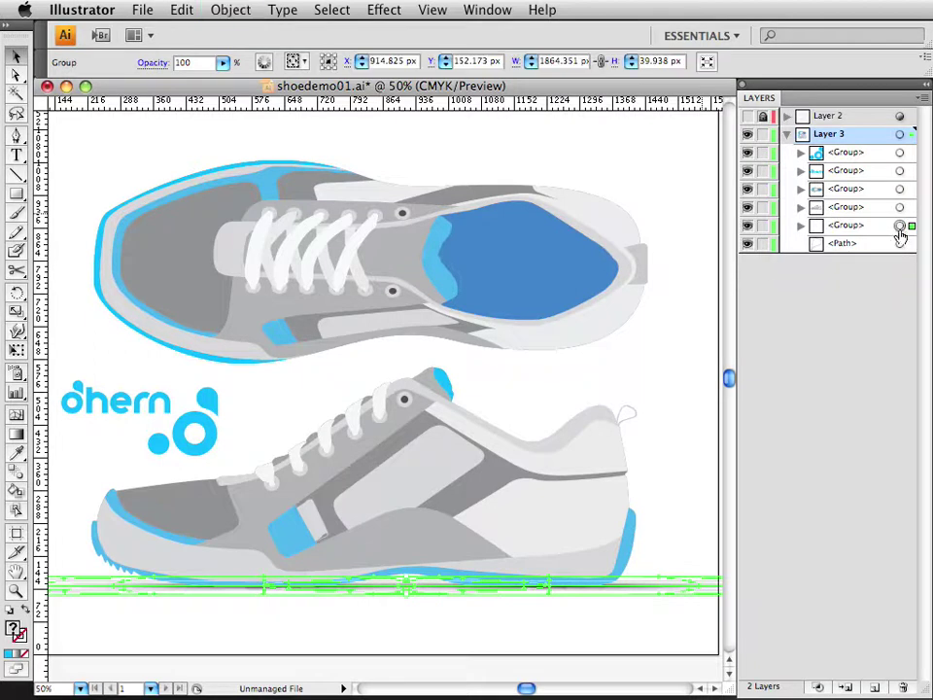
# Group the side-view shoe, its ground shadow group and the heel loop path into a single group.
pyautogui.click(899, 243)
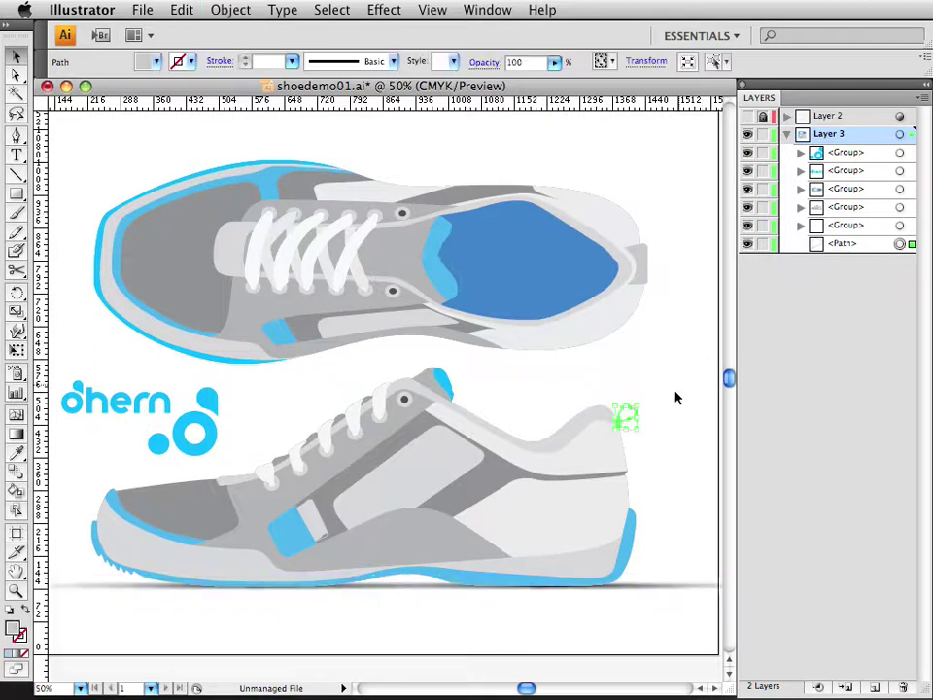
pyautogui.click(649, 424)
pyautogui.click(649, 424)
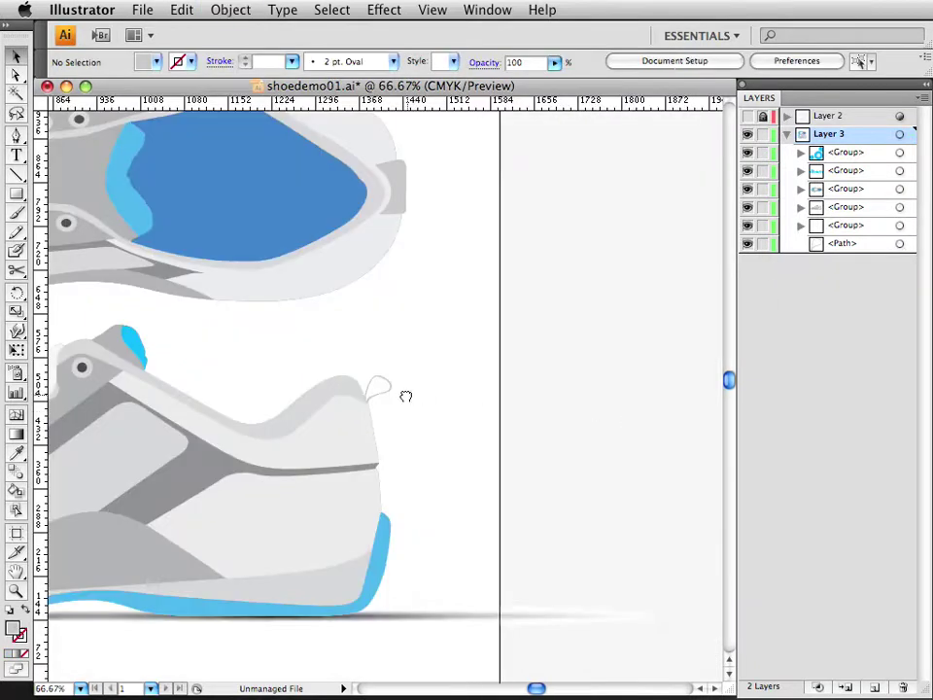
pyautogui.moveTo(406, 395); pyautogui.dragTo(636, 382)
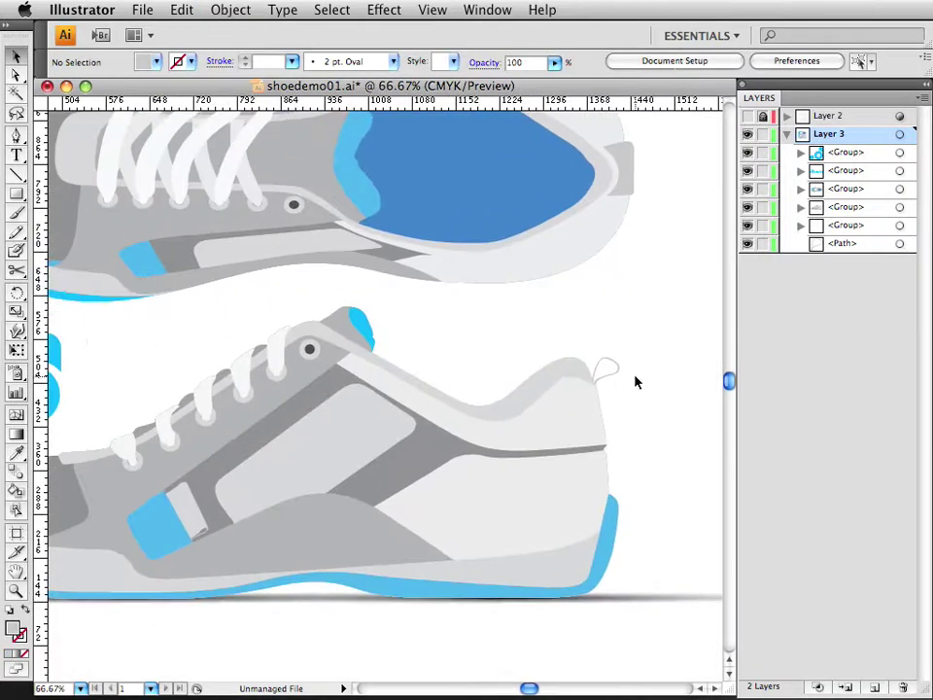
pyautogui.click(845, 208)
pyautogui.click(899, 207)
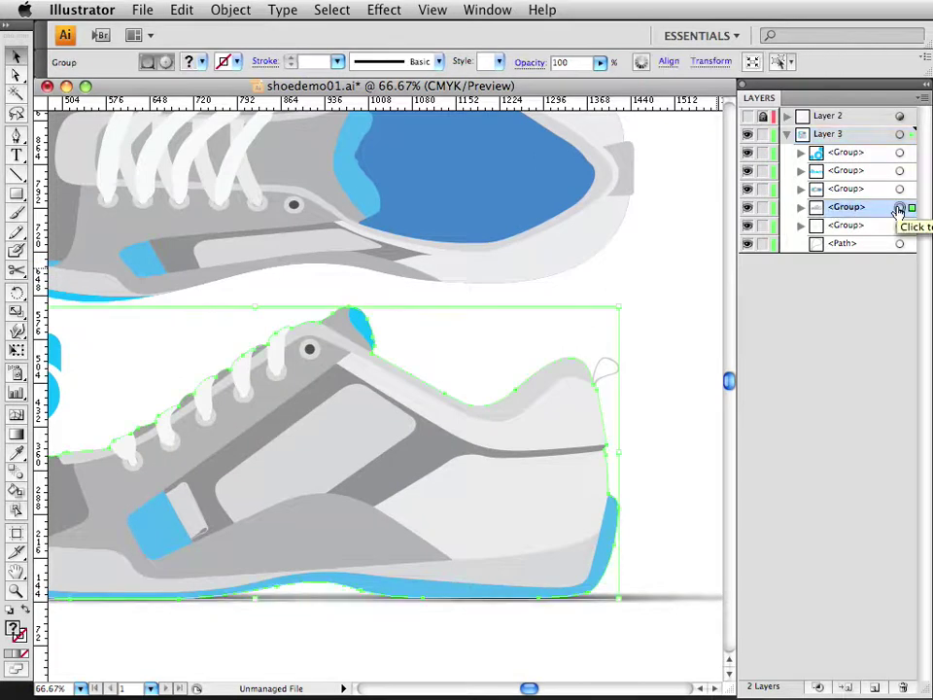
pyautogui.keyDown('shift'); pyautogui.click(899, 225); pyautogui.keyUp('shift')
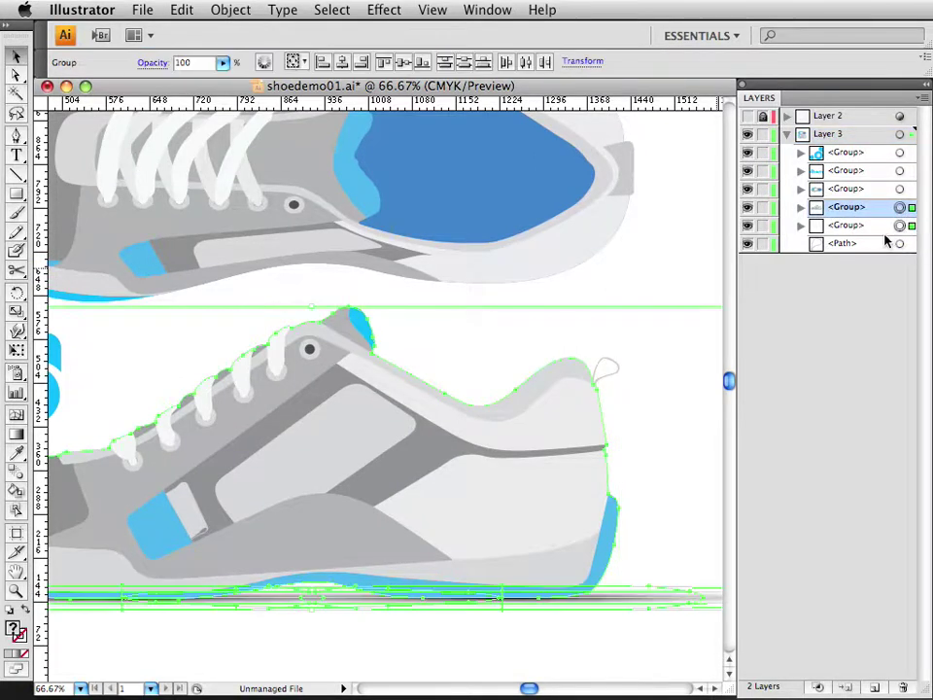
pyautogui.click(899, 189)
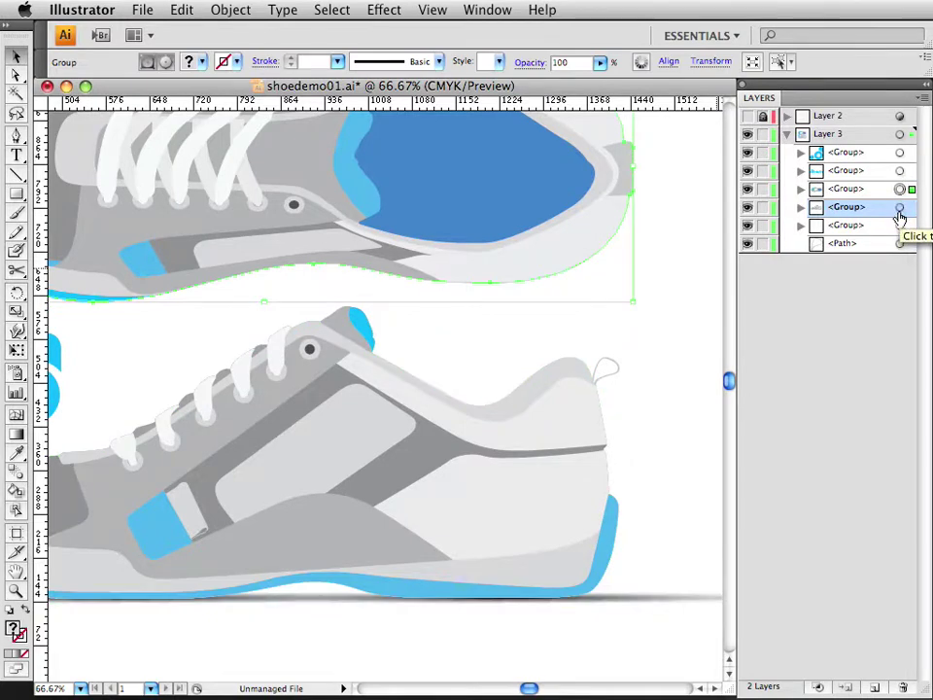
pyautogui.click(899, 207)
pyautogui.keyDown('shift'); pyautogui.click(898, 226); pyautogui.keyUp('shift')
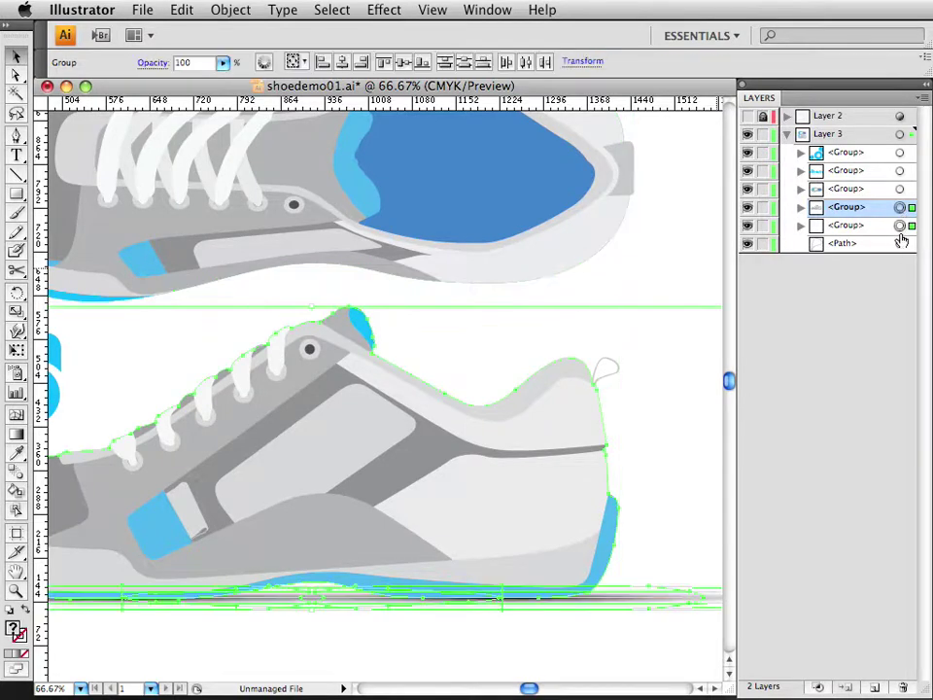
pyautogui.keyDown('shift'); pyautogui.click(900, 243); pyautogui.keyUp('shift')
pyautogui.press('super+g')
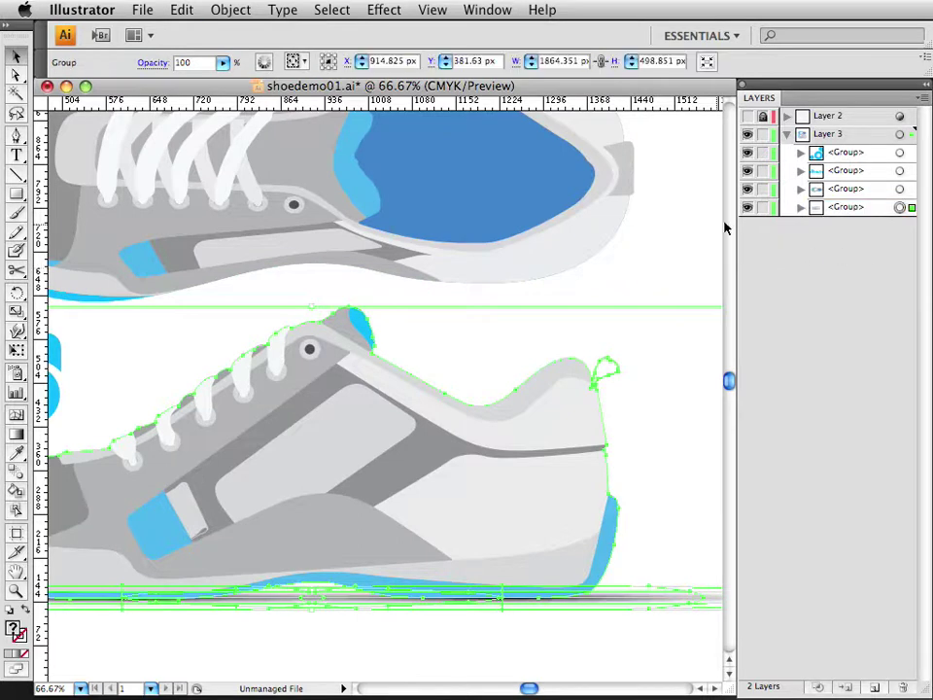
# Place a copy of the blue "ohern" wordmark on the side-view shoe's small light grey tab, fitted to its size and angle.
pyautogui.moveTo(453, 341); pyautogui.dragTo(575, 303)
pyautogui.keyDown('alt'); pyautogui.keyDown('super'); pyautogui.click(505, 312); pyautogui.keyUp('super'); pyautogui.keyUp('alt')
pyautogui.moveTo(234, 416); pyautogui.dragTo(368, 399)
pyautogui.click(107, 355)
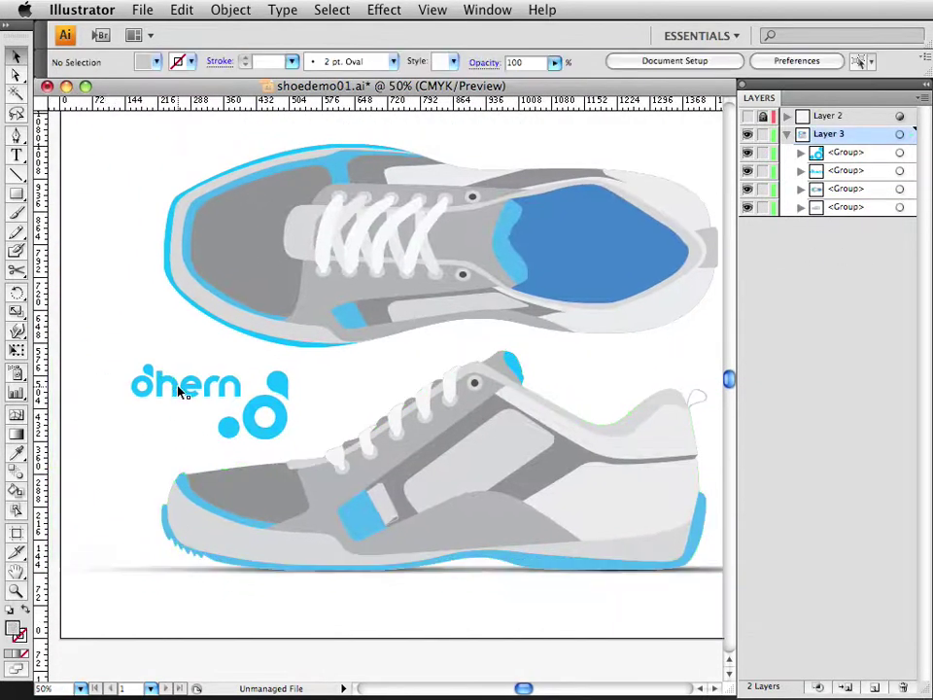
pyautogui.click(183, 388)
pyautogui.keyDown('super'); pyautogui.click(312, 406); pyautogui.keyUp('super')
pyautogui.moveTo(350, 409); pyautogui.dragTo(229, 379)
pyautogui.keyDown('super'); pyautogui.click(252, 390); pyautogui.keyUp('super')
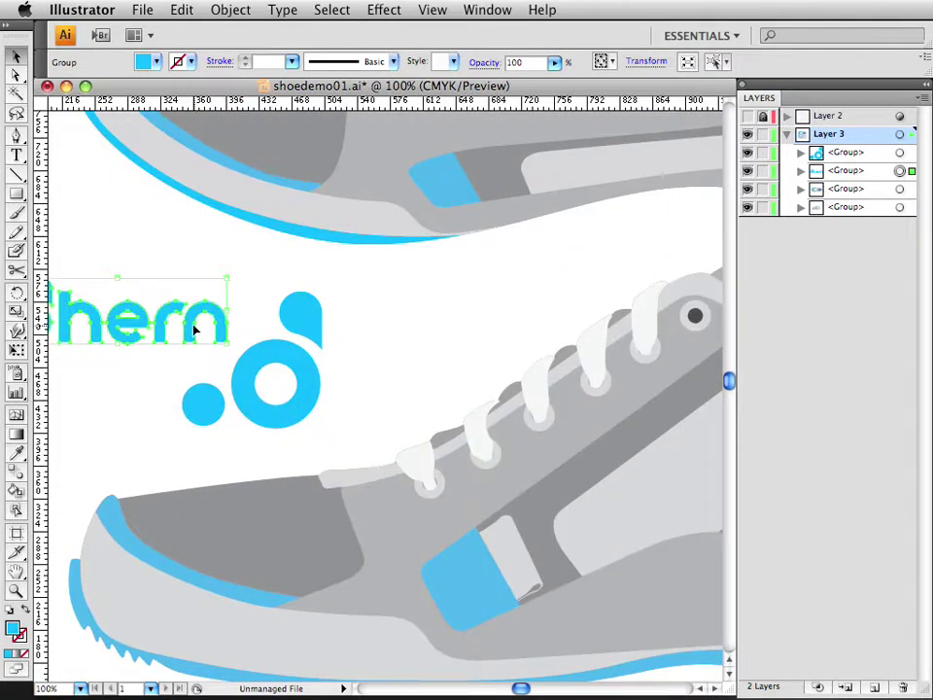
pyautogui.moveTo(194, 331); pyautogui.dragTo(592, 569)
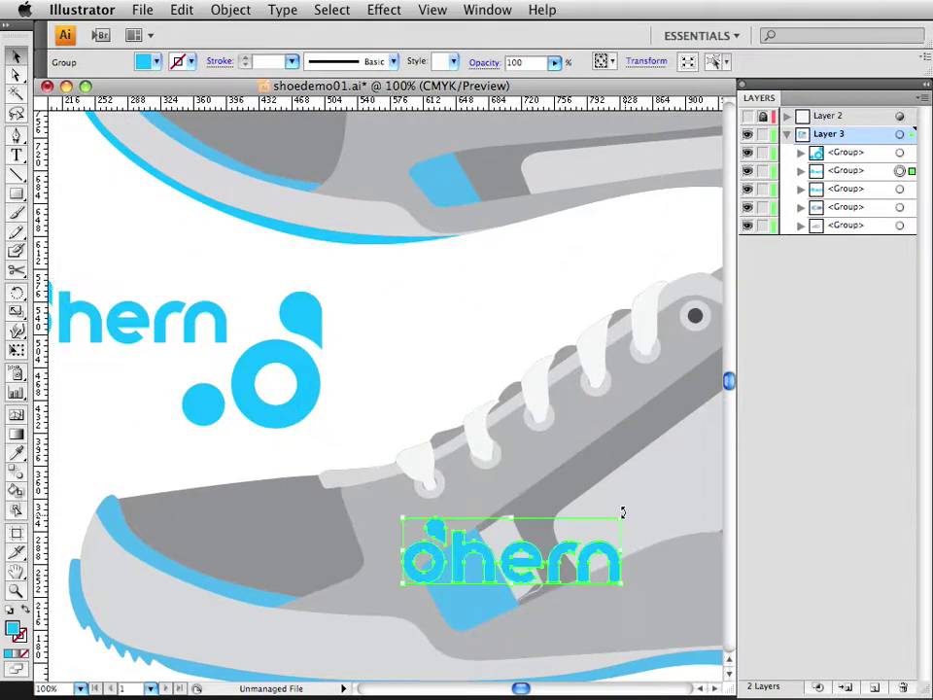
pyautogui.moveTo(627, 513); pyautogui.dragTo(540, 534)
pyautogui.moveTo(485, 441); pyautogui.dragTo(492, 493)
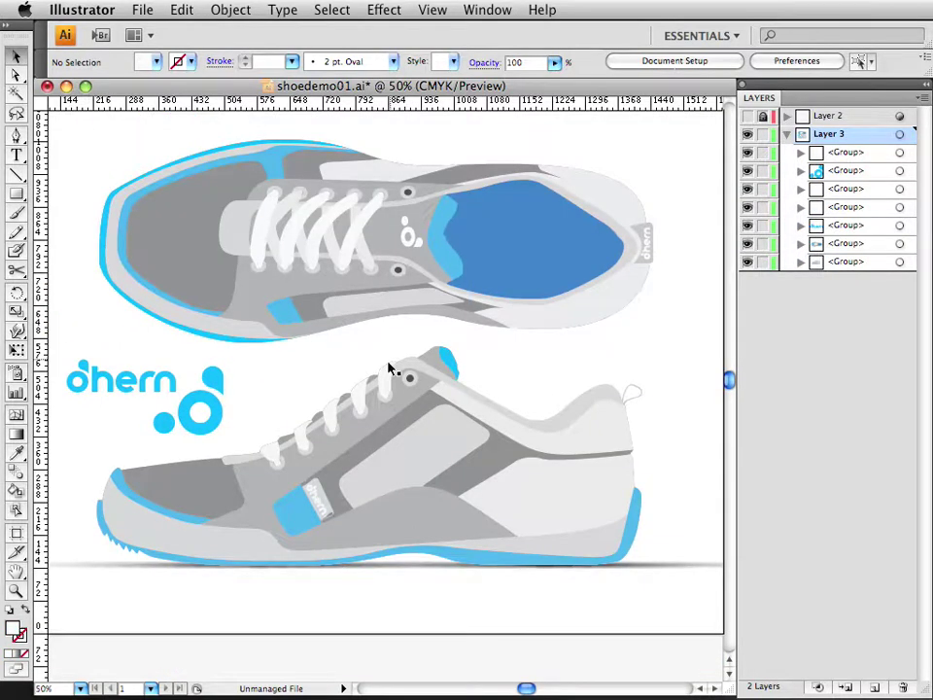
# Shorten the light grey side panel of the side-view shoe by moving the anchor points of its upper end inward.
pyautogui.keyDown('super'); pyautogui.click(381, 469); pyautogui.keyUp('super')
pyautogui.moveTo(421, 431); pyautogui.dragTo(434, 453)
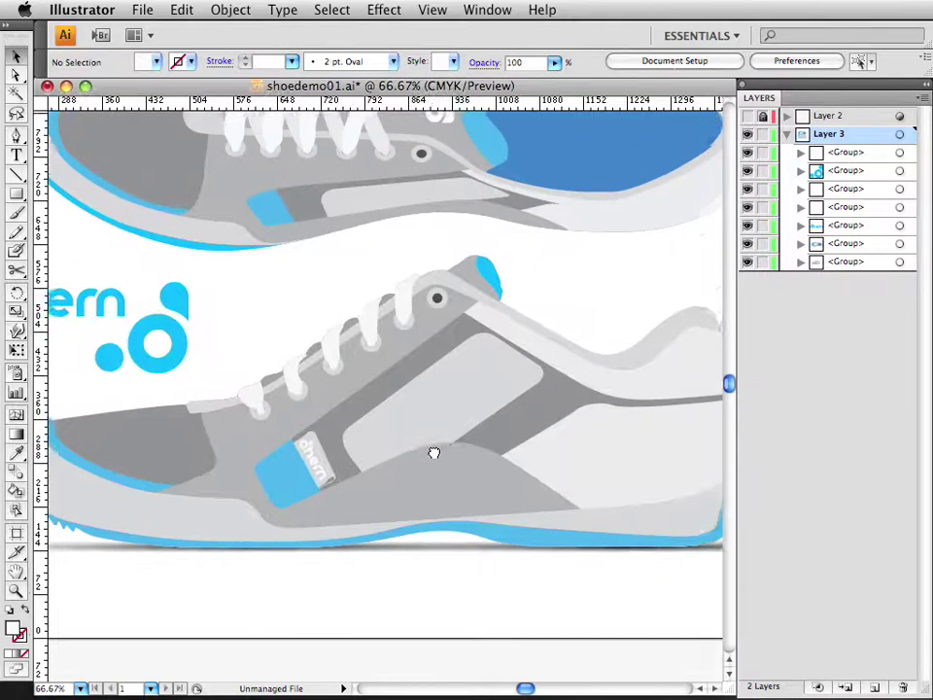
pyautogui.click(451, 435)
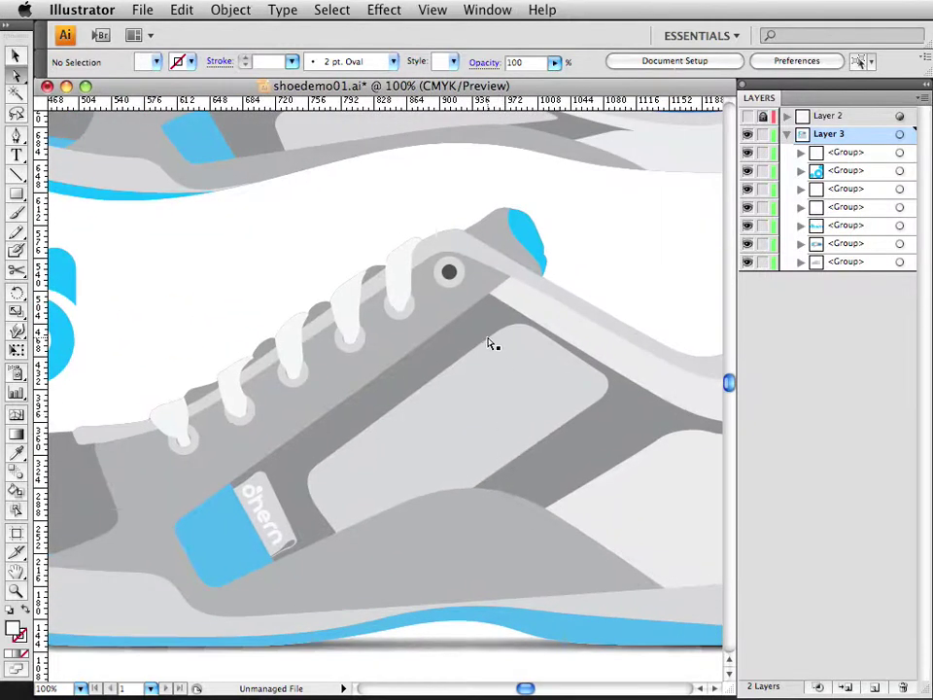
pyautogui.click(494, 340)
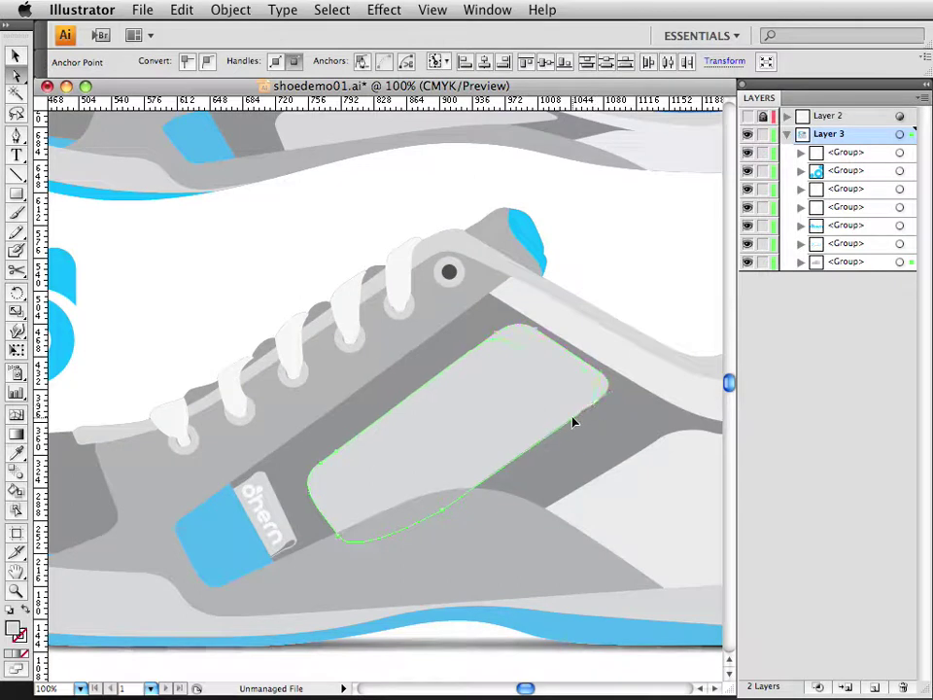
pyautogui.press('v')
pyautogui.click(621, 287)
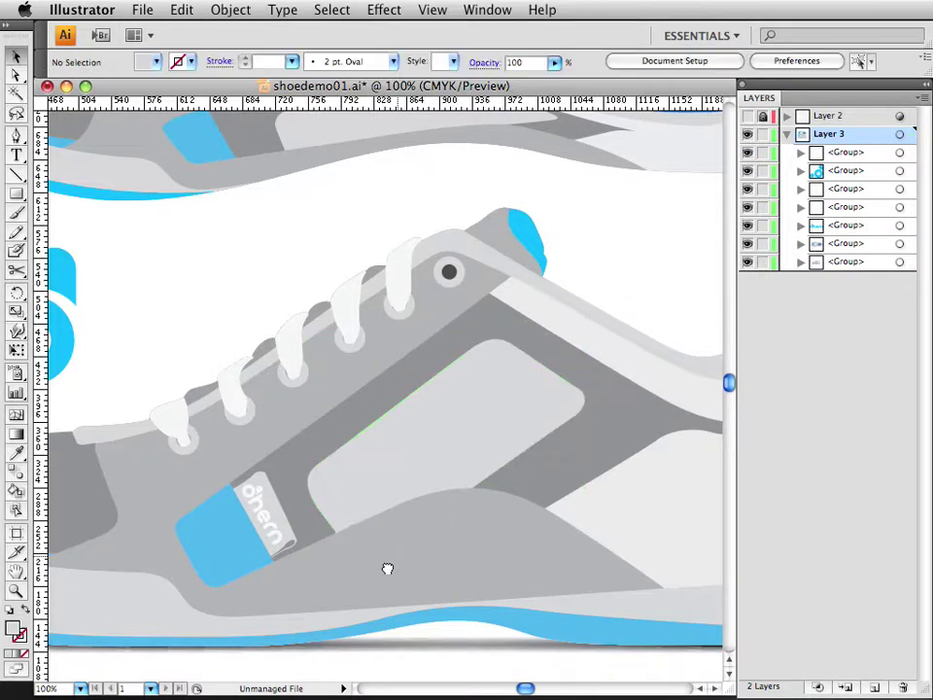
# Isolate the side-view shoe group to examine its light grey side panel and collar paths, and leave isolation mode.
pyautogui.moveTo(388, 569); pyautogui.dragTo(404, 550)
pyautogui.click(369, 430)
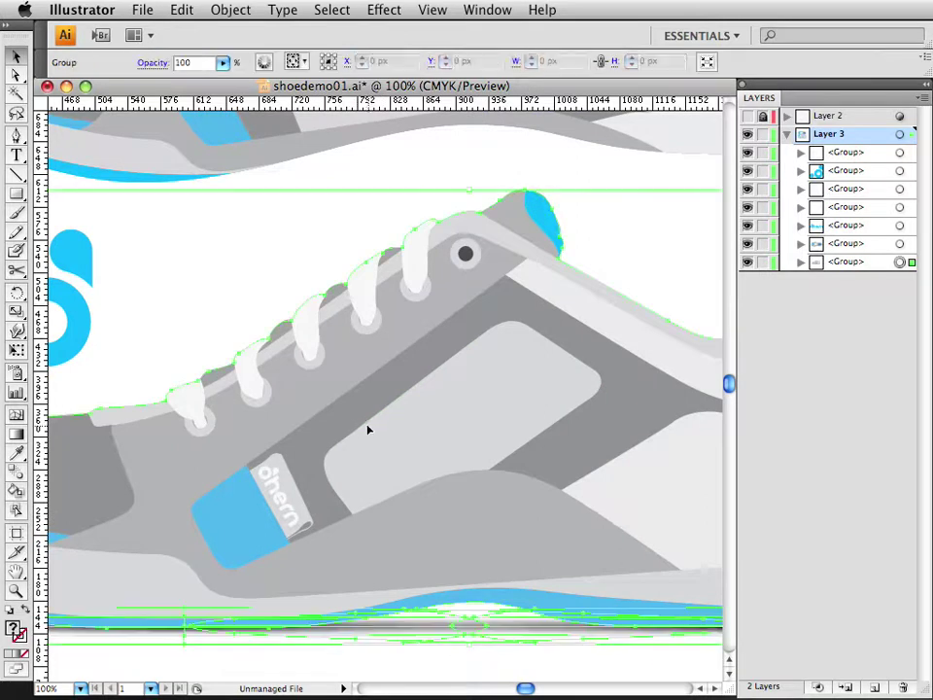
pyautogui.doubleClick(372, 427)
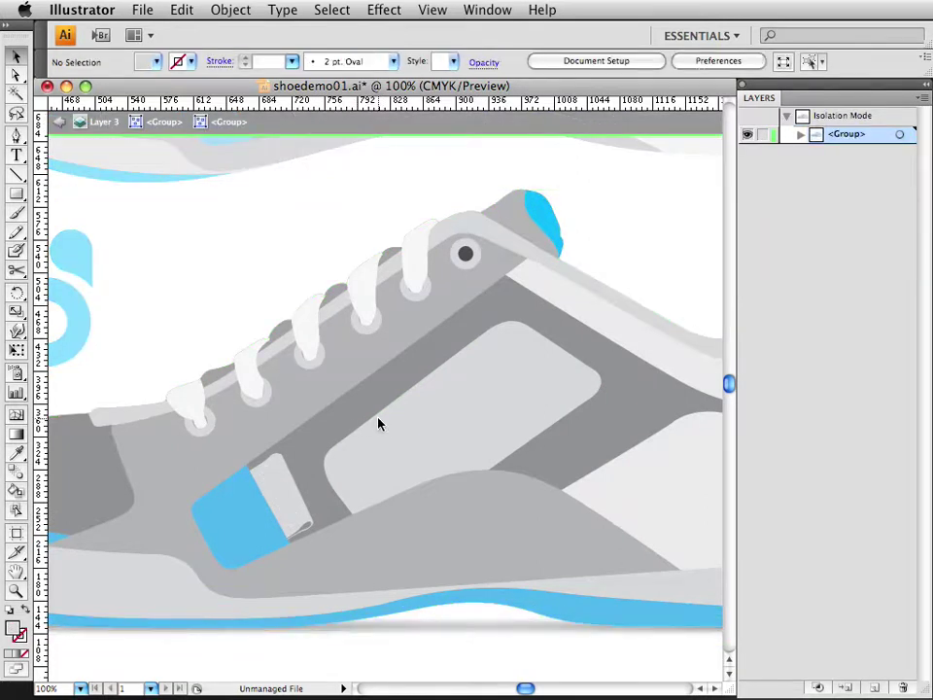
pyautogui.click(376, 422)
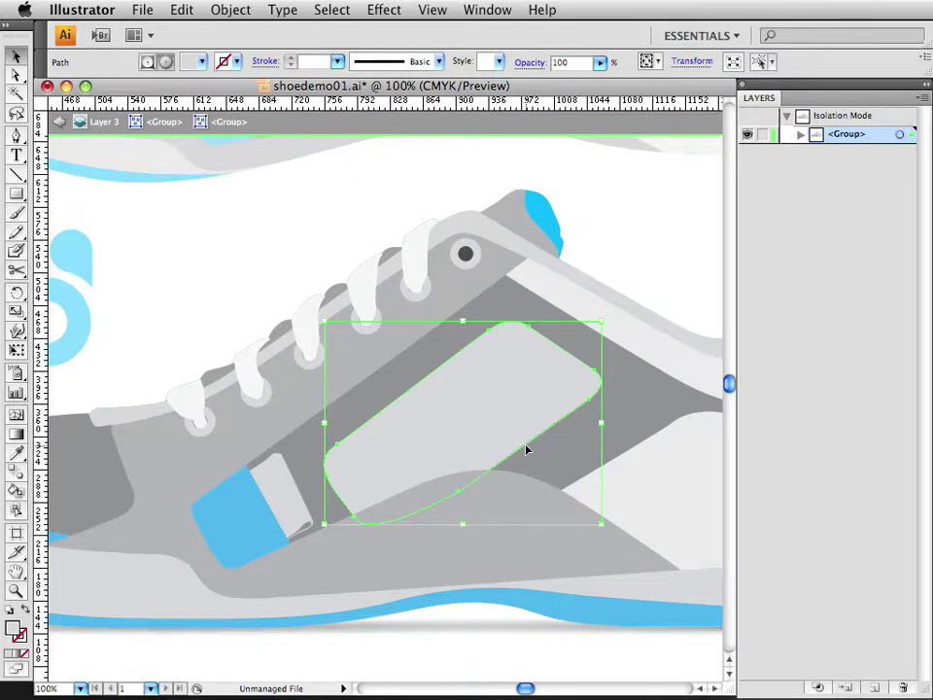
pyautogui.click(685, 233)
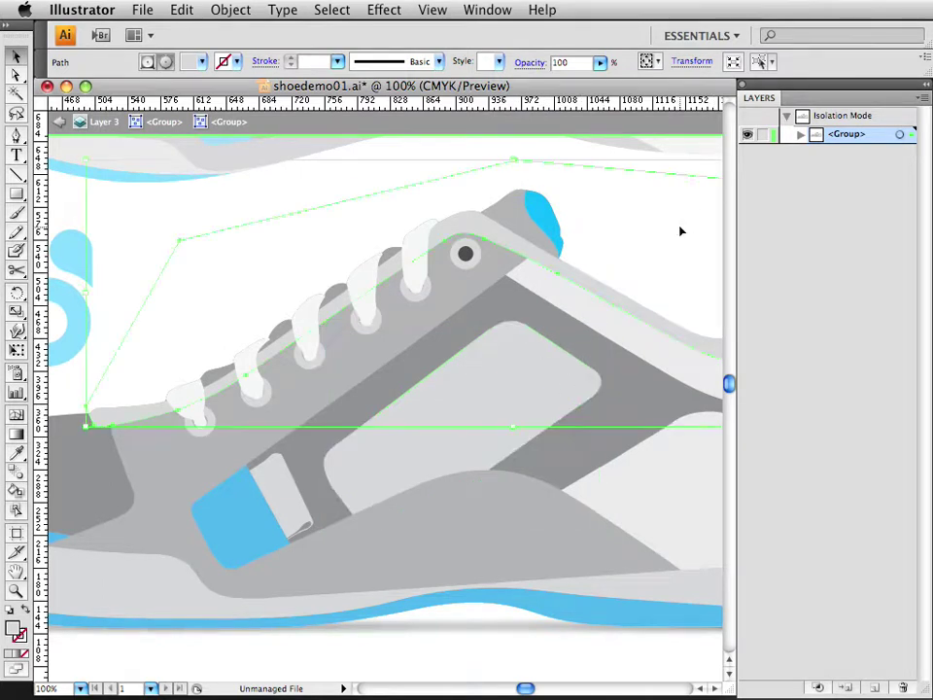
pyautogui.moveTo(307, 393); pyautogui.dragTo(382, 324)
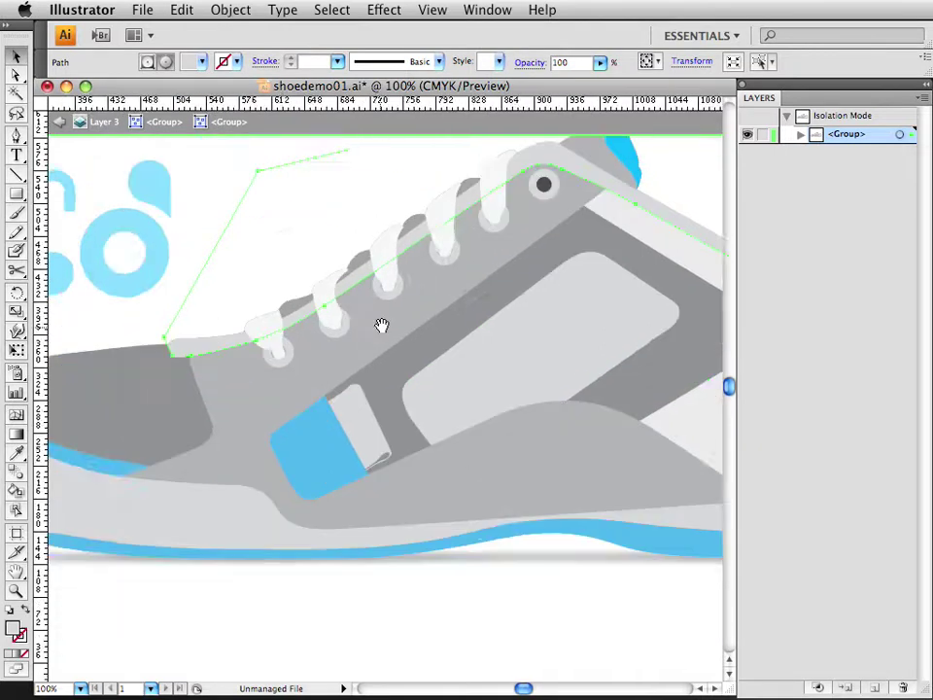
pyautogui.keyDown('alt'); pyautogui.keyDown('super'); pyautogui.click(383, 324); pyautogui.keyUp('super'); pyautogui.keyUp('alt')
pyautogui.keyDown('alt'); pyautogui.keyDown('super'); pyautogui.click(383, 326); pyautogui.keyUp('super'); pyautogui.keyUp('alt')
pyautogui.moveTo(385, 400); pyautogui.dragTo(389, 405)
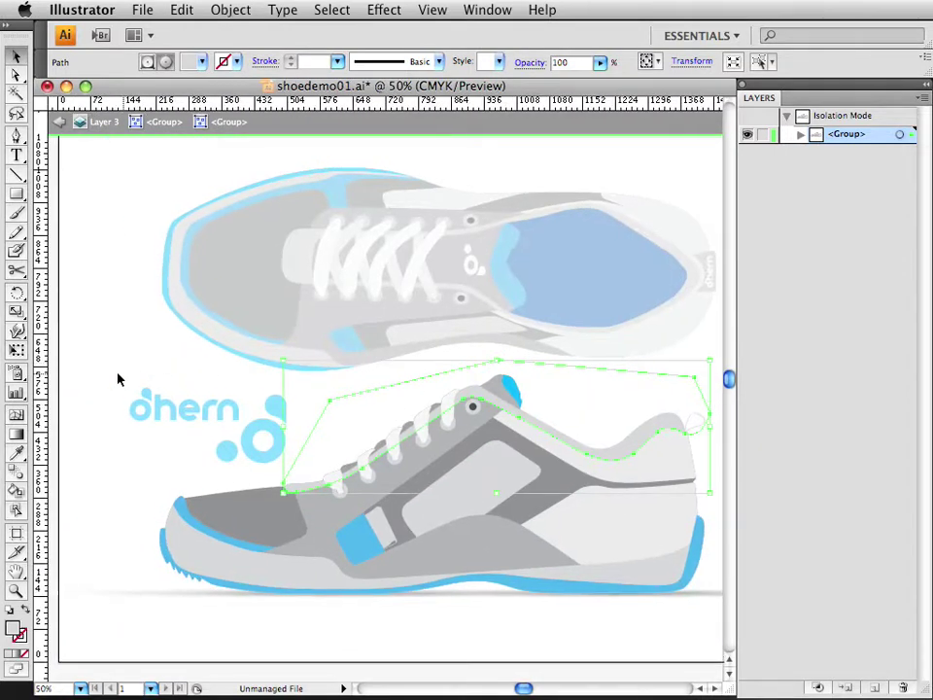
pyautogui.doubleClick(91, 373)
# Draw a small circle in the empty area beside the blue "ohern" wordmark.
pyautogui.moveTo(108, 367); pyautogui.dragTo(242, 348)
pyautogui.keyDown('super'); pyautogui.click(242, 348); pyautogui.keyUp('super')
pyautogui.keyDown('super'); pyautogui.click(241, 348); pyautogui.keyUp('super')
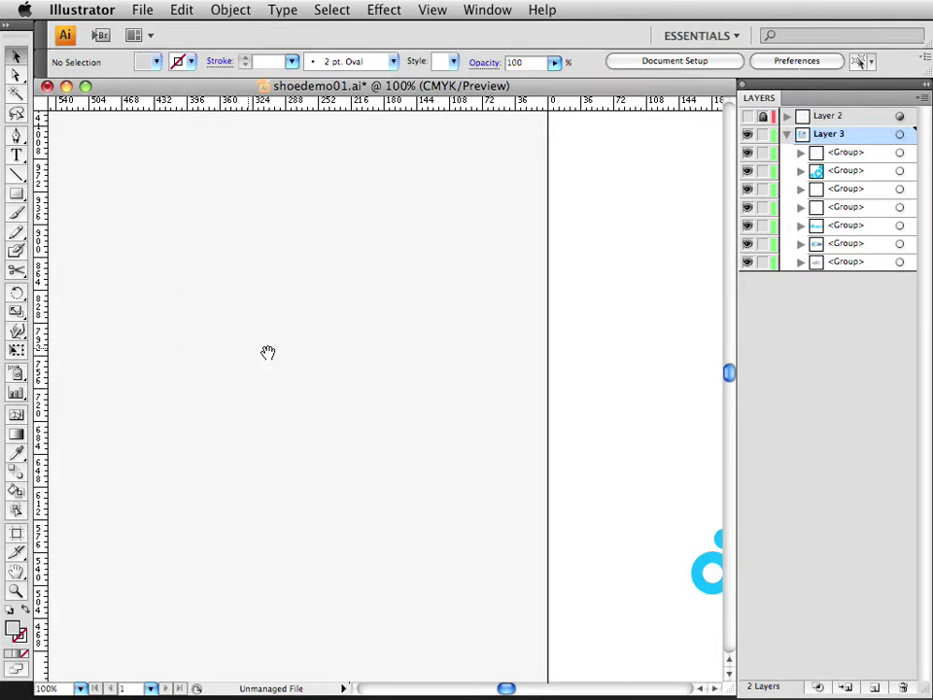
pyautogui.moveTo(516, 416); pyautogui.dragTo(2, 327)
pyautogui.moveTo(248, 450); pyautogui.dragTo(282, 357)
pyautogui.keyDown('super'); pyautogui.click(173, 390); pyautogui.keyUp('super')
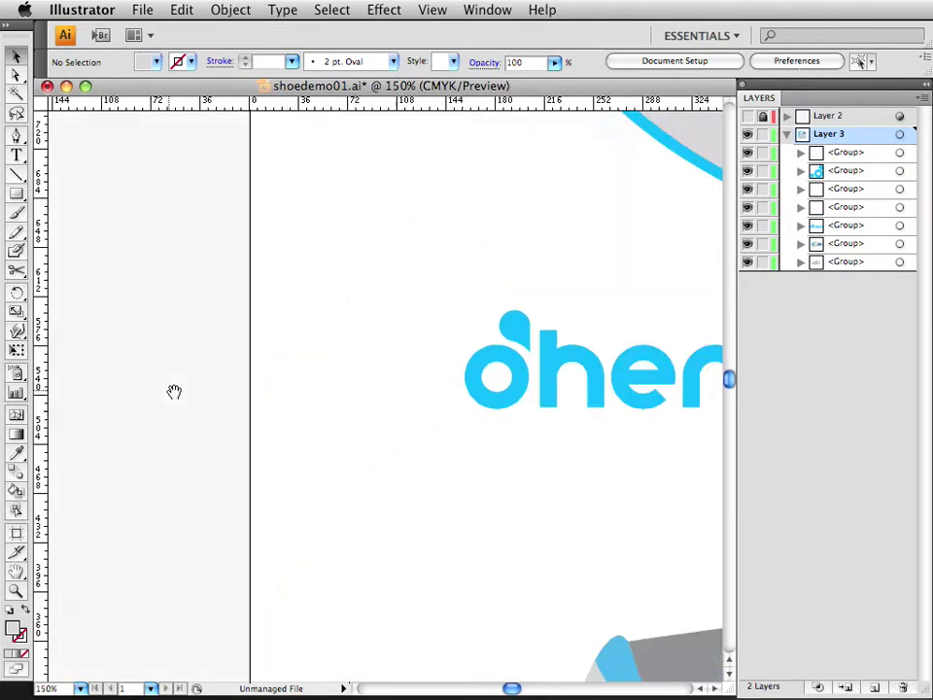
pyautogui.moveTo(256, 395); pyautogui.dragTo(128, 375)
pyautogui.click(16, 196)
pyautogui.moveTo(16, 198); pyautogui.dragTo(68, 233)
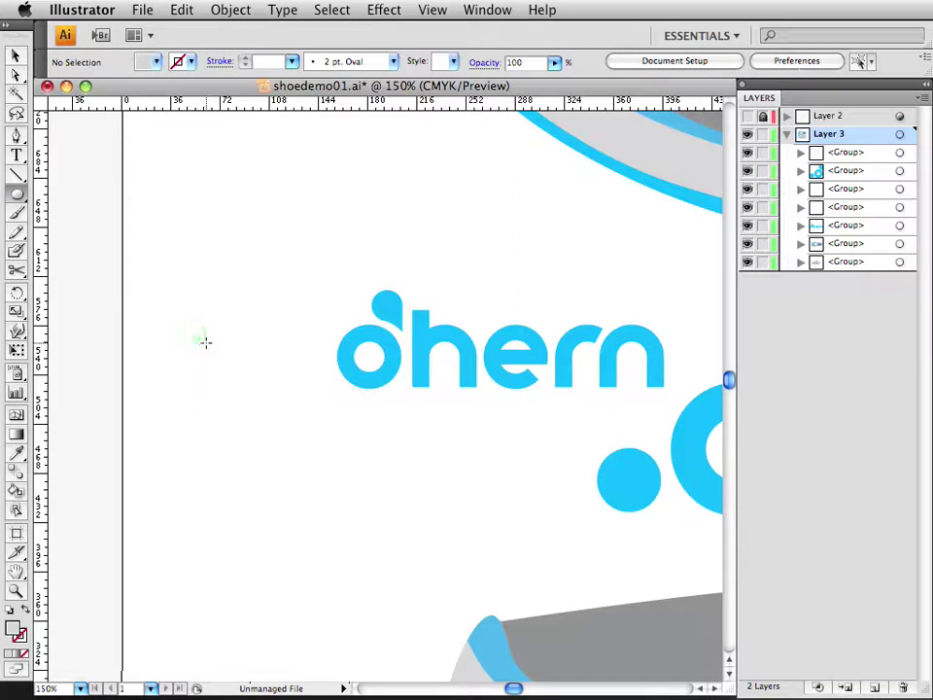
pyautogui.moveTo(206, 342); pyautogui.dragTo(206, 343)
# Fill the small circle with dark grey and set its blending mode to Multiply.
pyautogui.keyDown('super'); pyautogui.click(207, 338); pyautogui.keyUp('super')
pyautogui.keyDown('super'); pyautogui.click(207, 338); pyautogui.keyUp('super')
pyautogui.moveTo(487, 422); pyautogui.dragTo(30, 345)
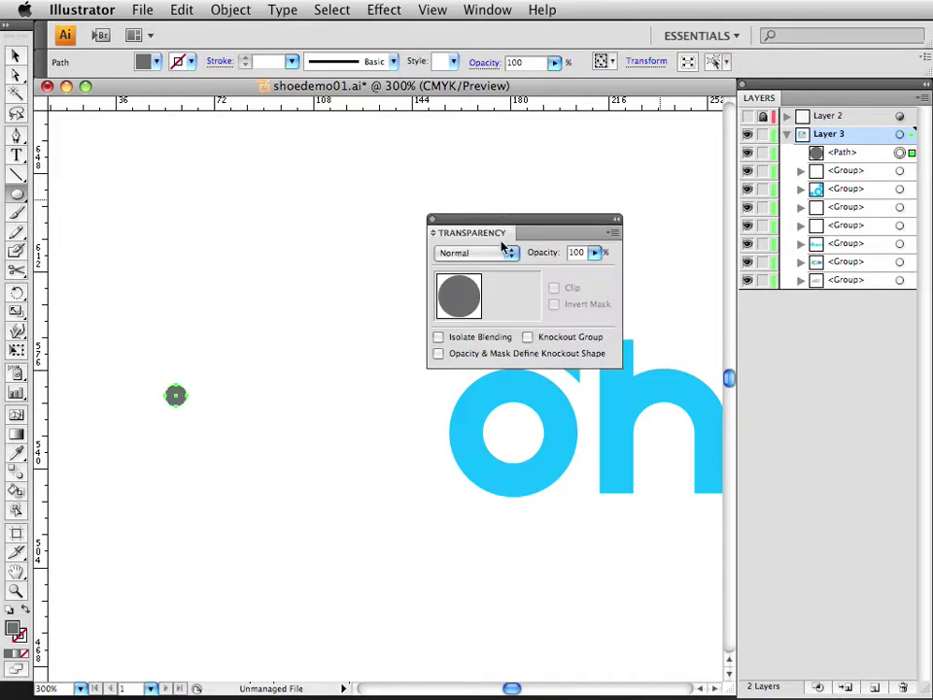
pyautogui.click(502, 253)
pyautogui.click(481, 287)
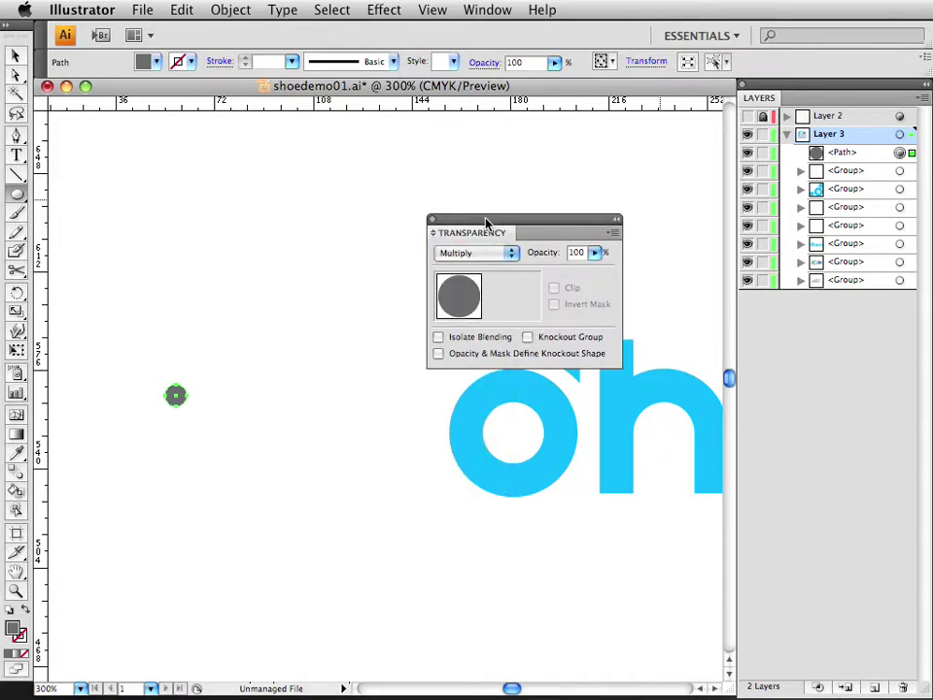
pyautogui.moveTo(487, 221); pyautogui.dragTo(931, 154)
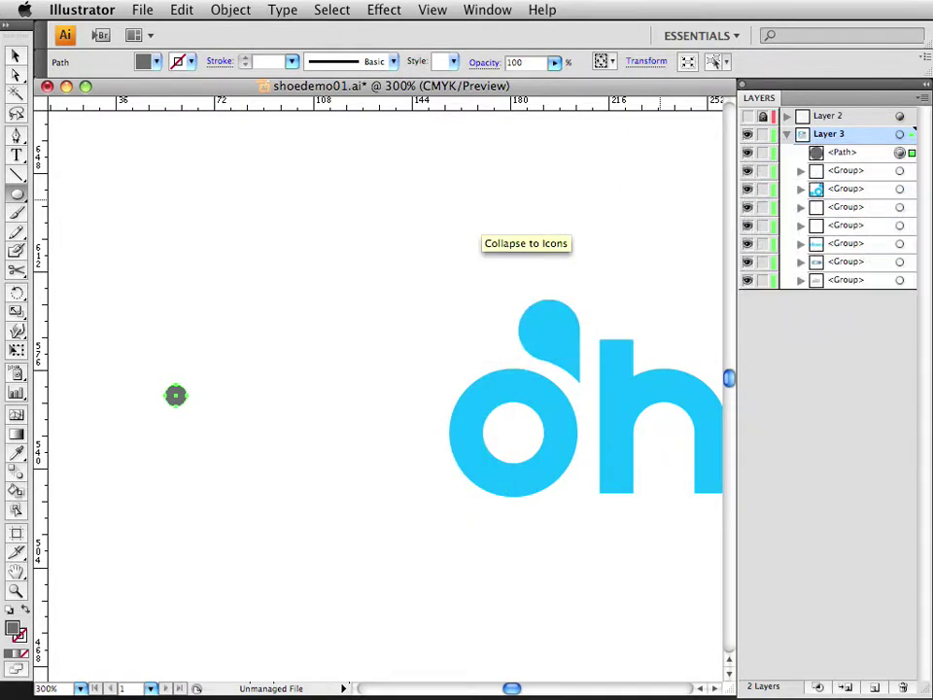
pyautogui.press('v')
pyautogui.click(153, 332)
# Draw a narrow vertical ellipse rising from the dark circle and nudge it up so its lower tip meets the circle's centre.
pyautogui.keyDown('super'); pyautogui.click(194, 396); pyautogui.keyUp('super')
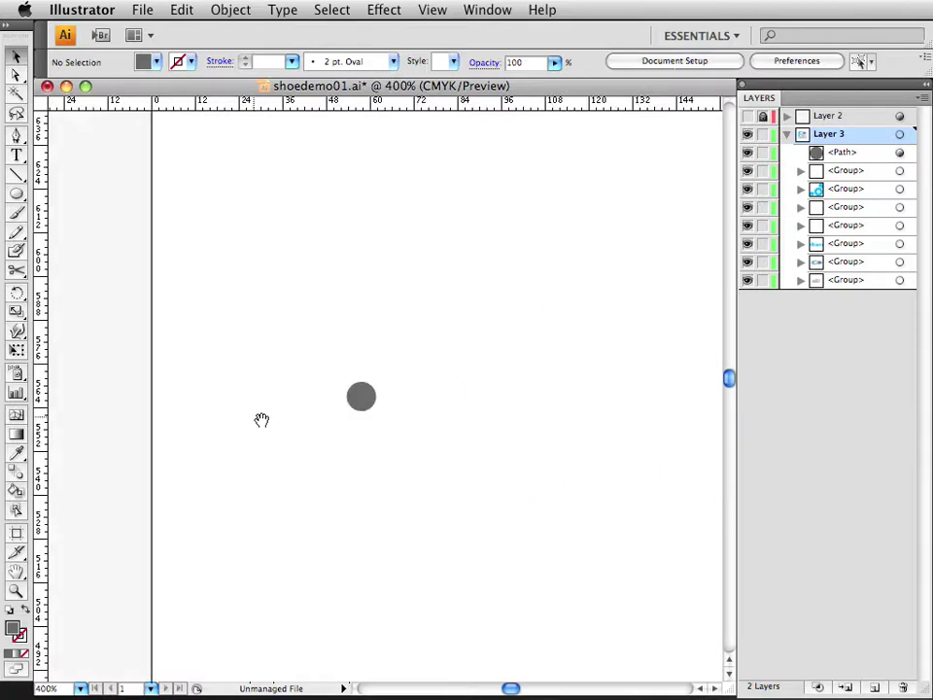
pyautogui.moveTo(262, 420); pyautogui.dragTo(108, 441)
pyautogui.click(17, 197)
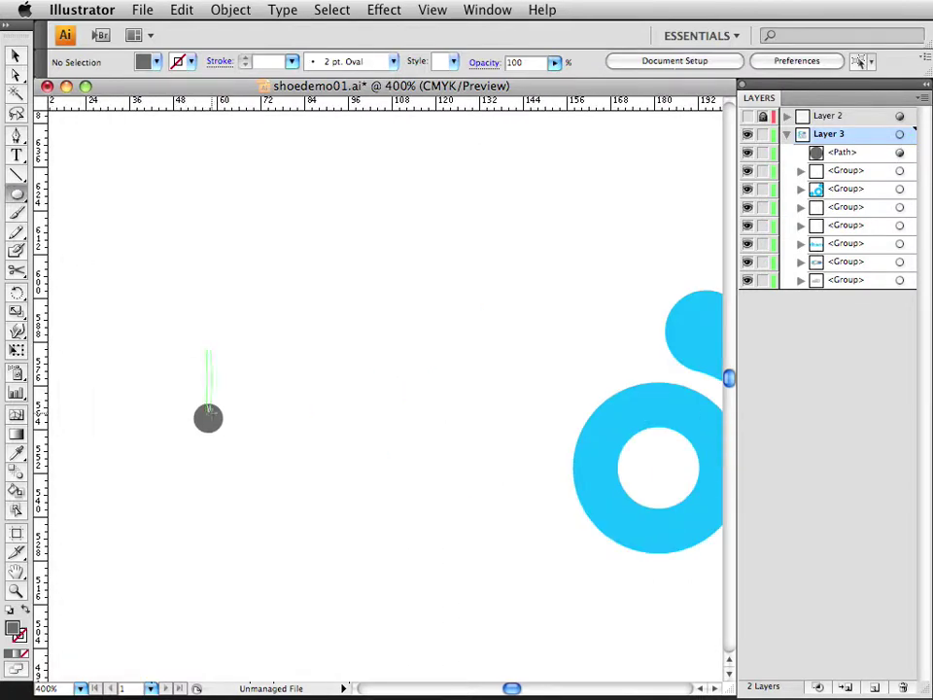
pyautogui.moveTo(209, 410); pyautogui.dragTo(222, 418)
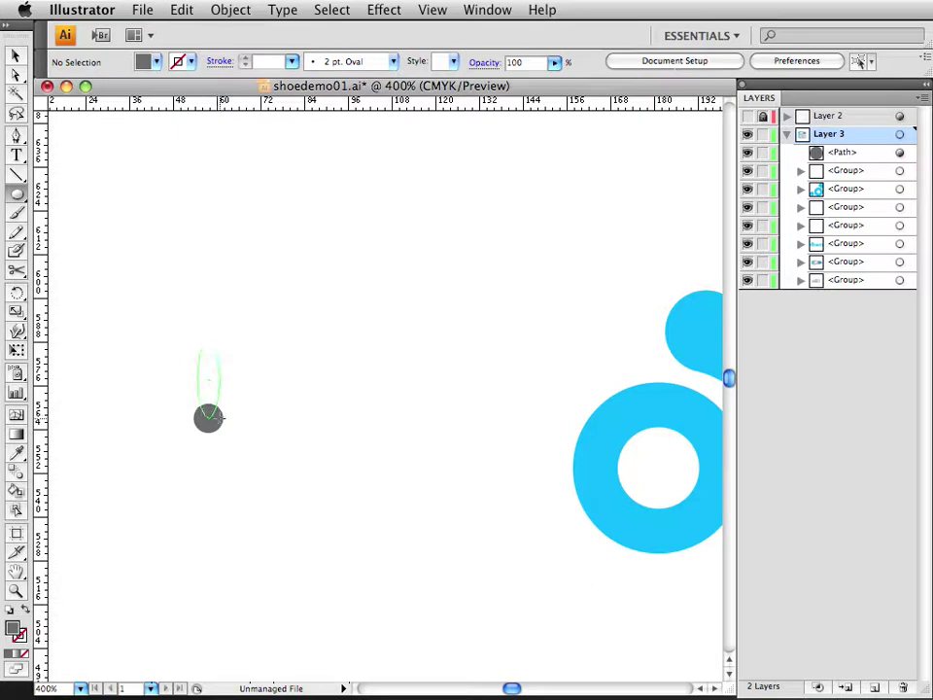
pyautogui.moveTo(221, 418); pyautogui.dragTo(223, 428)
pyautogui.press('v')
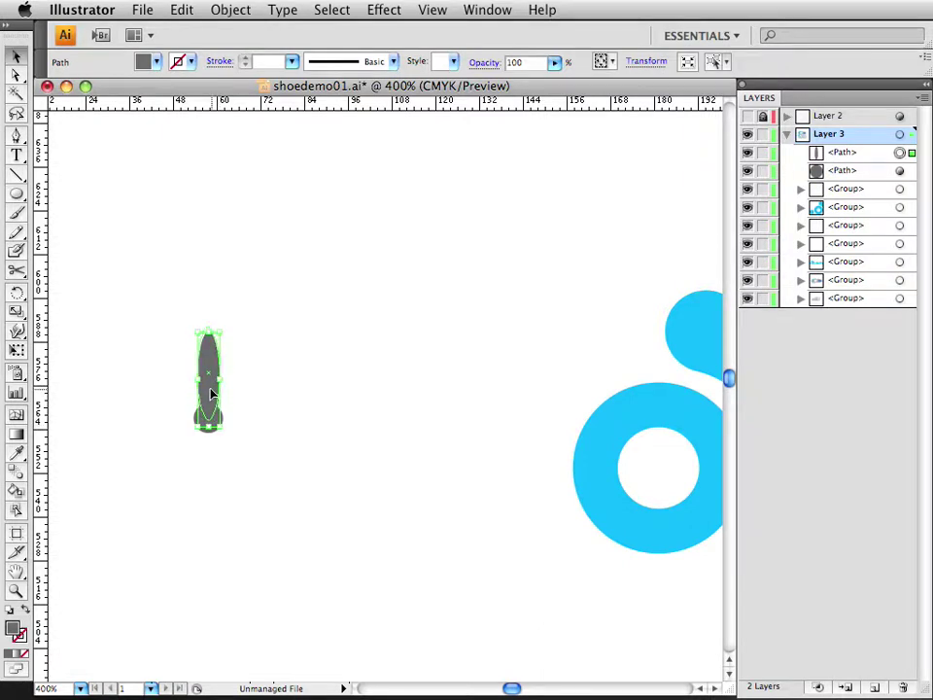
pyautogui.press('Up')
pyautogui.press('Up')
# Copy the ellipse straight below so both tips meet at the circle's centre, and fill both ellipses light grey.
pyautogui.moveTo(210, 390); pyautogui.dragTo(215, 482)
pyautogui.keyDown('shift'); pyautogui.click(201, 382); pyautogui.keyUp('shift')
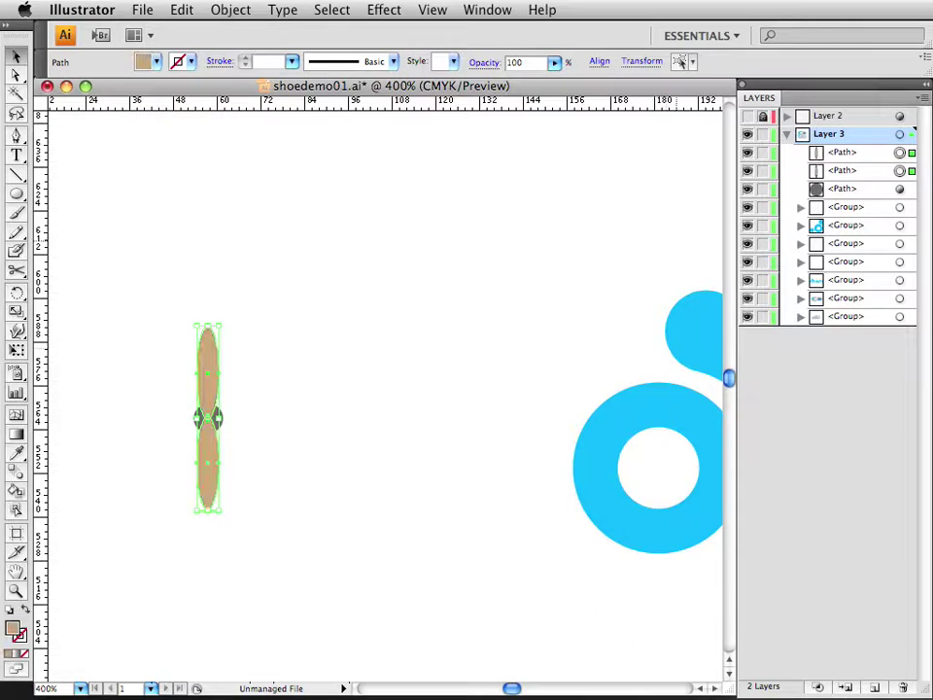
pyautogui.click(300, 309)
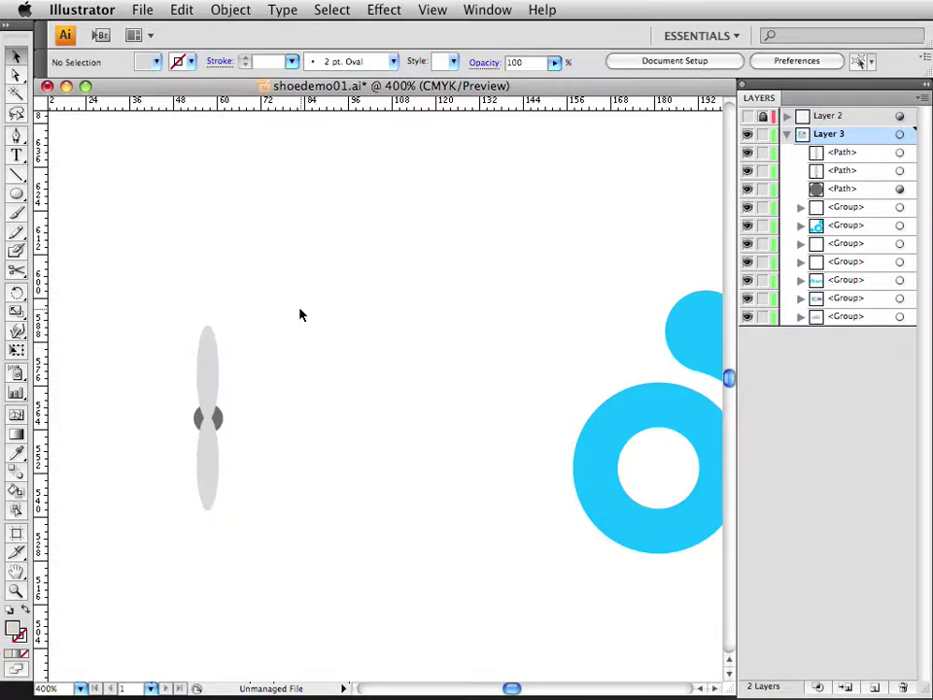
pyautogui.moveTo(311, 389); pyautogui.dragTo(285, 308)
pyautogui.keyDown('alt'); pyautogui.keyDown('super'); pyautogui.click(285, 308); pyautogui.keyUp('super'); pyautogui.keyUp('alt')
pyautogui.keyDown('alt'); pyautogui.keyDown('super'); pyautogui.click(285, 308); pyautogui.keyUp('super'); pyautogui.keyUp('alt')
pyautogui.keyDown('alt'); pyautogui.keyDown('super'); pyautogui.click(285, 320); pyautogui.keyUp('super'); pyautogui.keyUp('alt')
pyautogui.moveTo(496, 493); pyautogui.dragTo(244, 232)
pyautogui.keyDown('super'); pyautogui.click(227, 236); pyautogui.keyUp('super')
pyautogui.keyDown('super'); pyautogui.click(227, 234); pyautogui.keyUp('super')
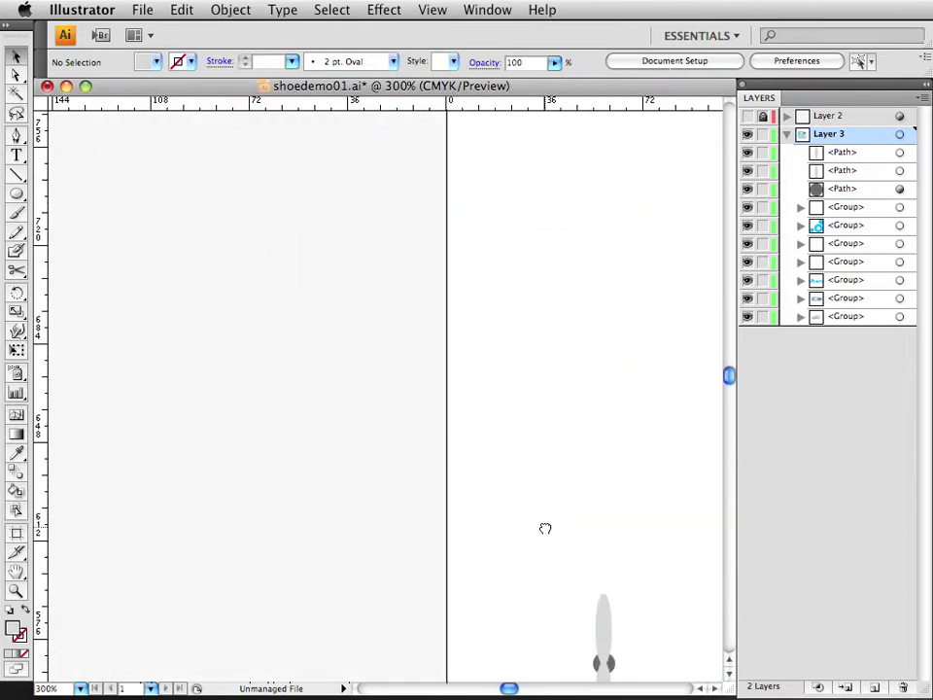
pyautogui.moveTo(545, 527); pyautogui.dragTo(349, 255)
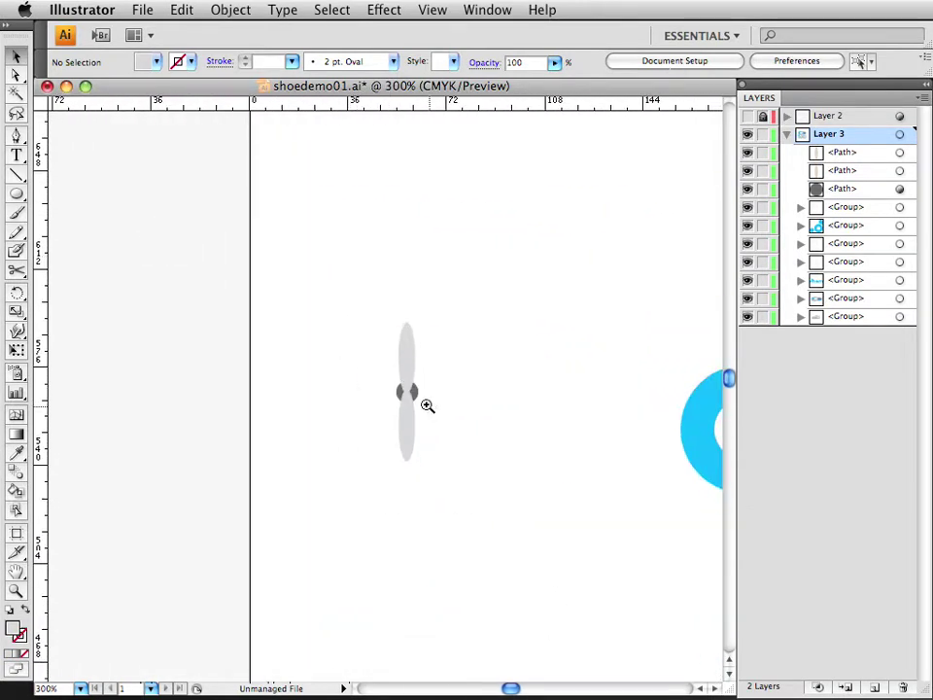
pyautogui.keyDown('super'); pyautogui.click(425, 404); pyautogui.keyUp('super')
pyautogui.moveTo(425, 401); pyautogui.dragTo(398, 381)
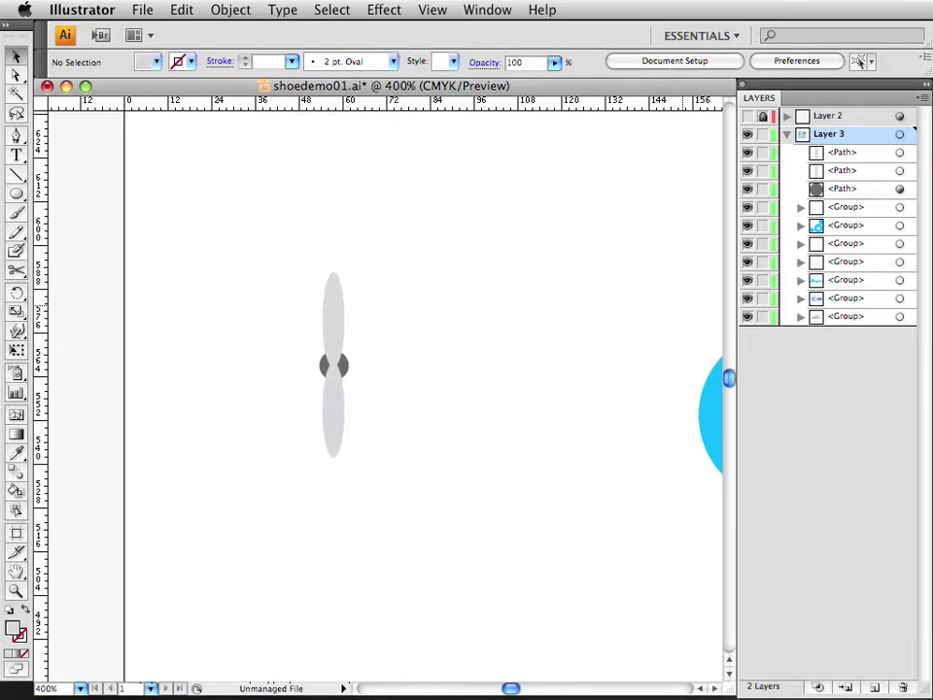
# Fill both ellipses with the light orange swatch C=0 M=35 Y=85 K=0.
pyautogui.moveTo(930, 252); pyautogui.dragTo(526, 232)
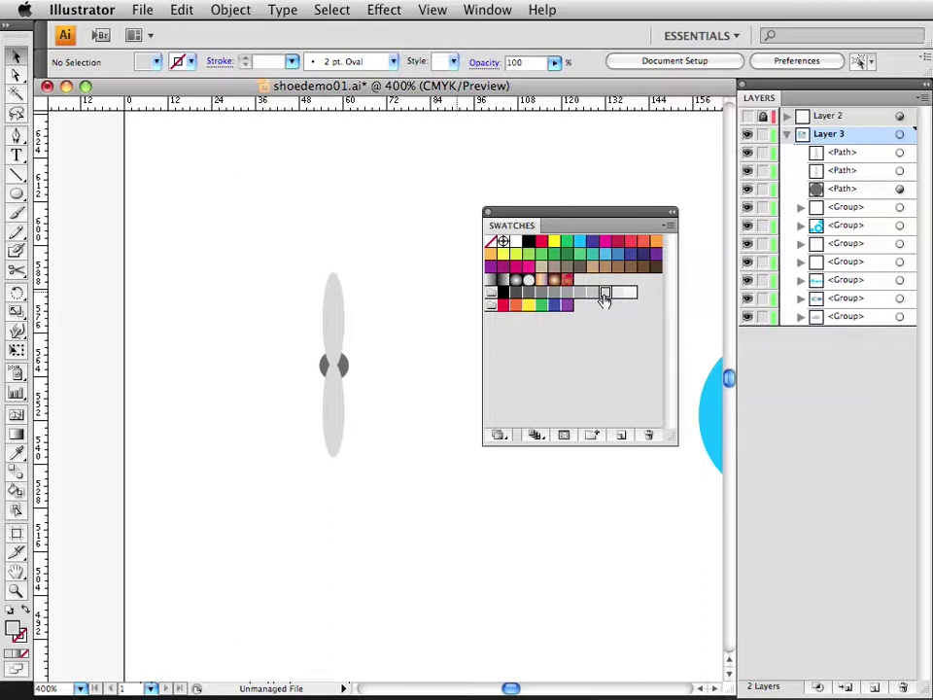
pyautogui.click(336, 311)
pyautogui.keyDown('shift'); pyautogui.click(334, 406); pyautogui.keyUp('shift')
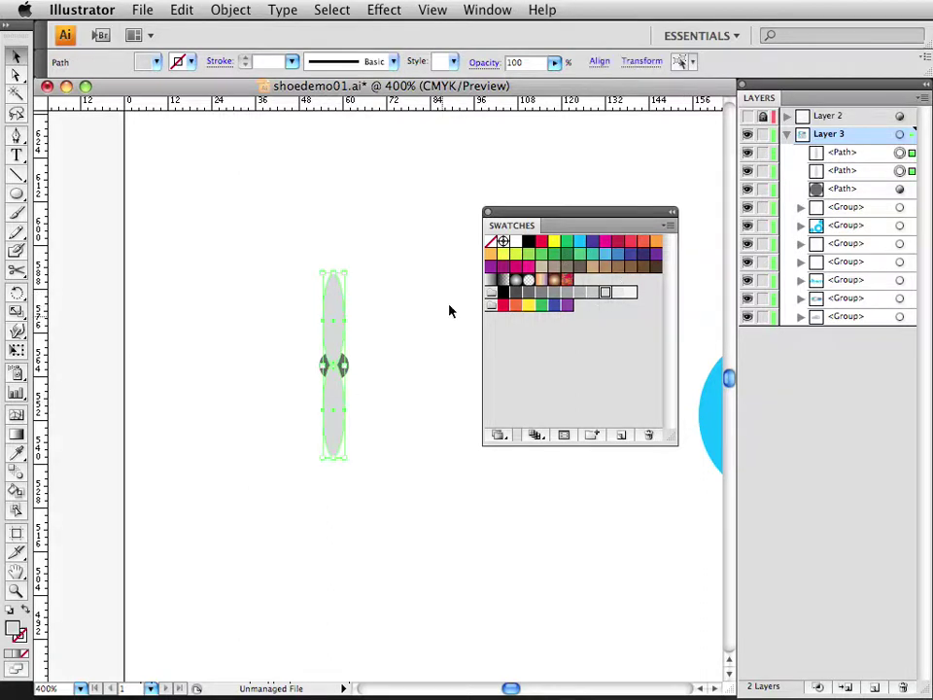
pyautogui.click(490, 254)
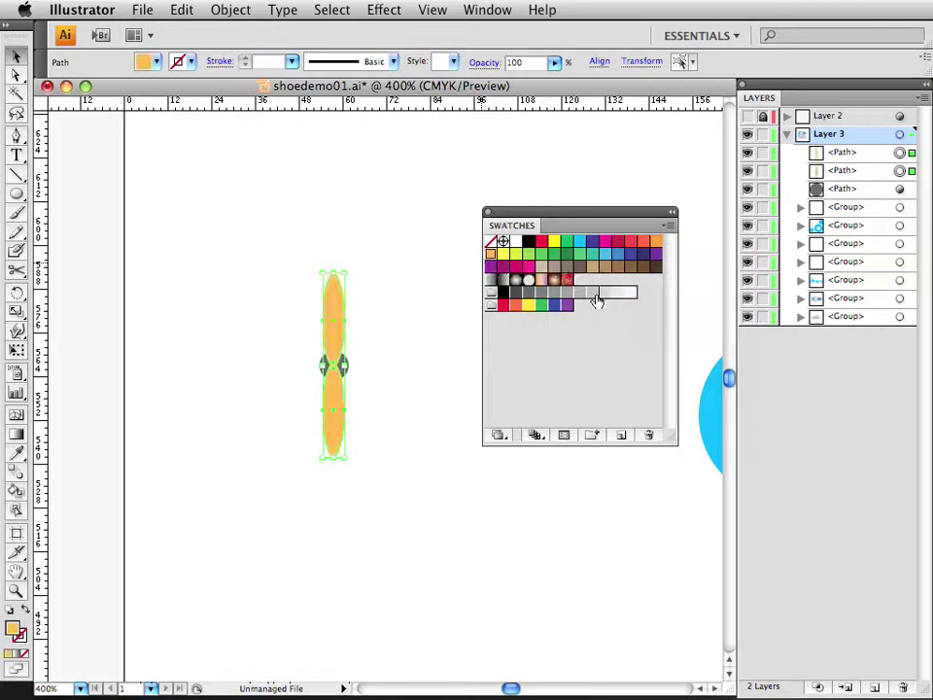
# Make the light orange swatch a global process colour and deselect the ellipses.
pyautogui.doubleClick(490, 255)
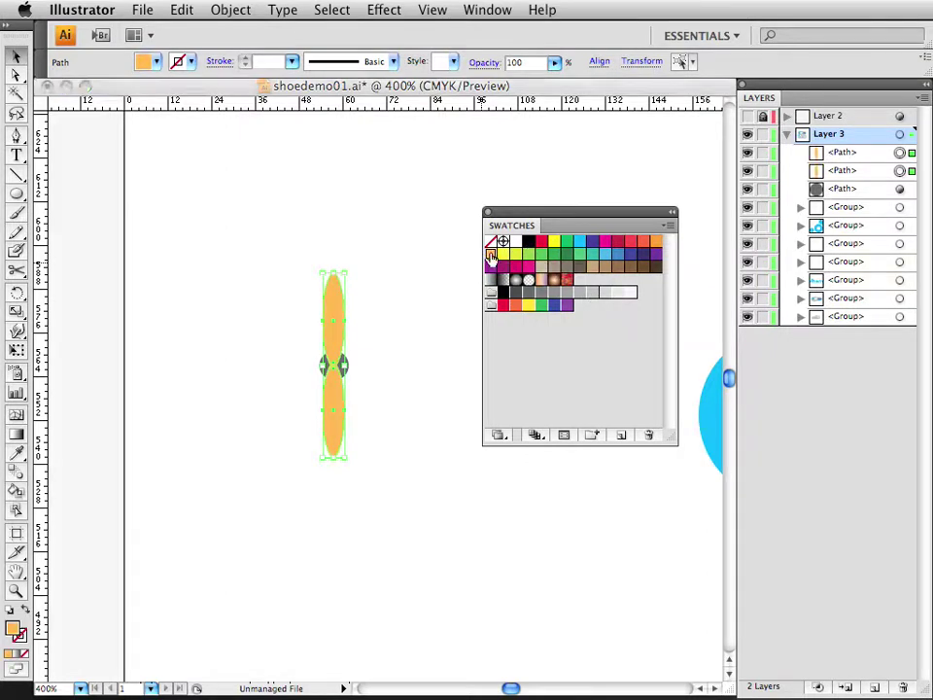
pyautogui.doubleClick(492, 255)
pyautogui.moveTo(859, 289); pyautogui.dragTo(542, 226)
pyautogui.click(490, 307)
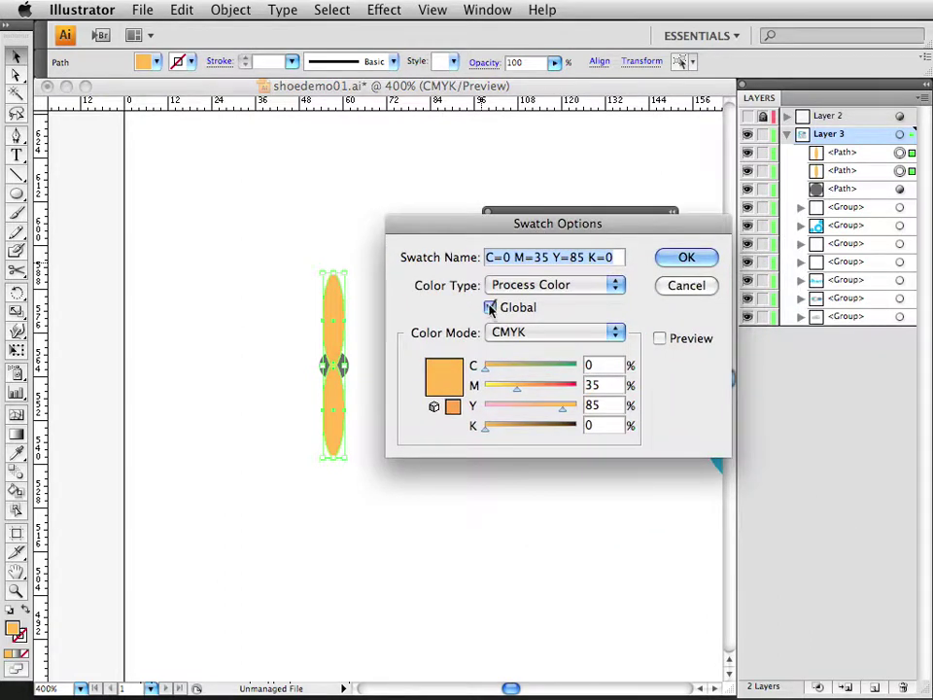
pyautogui.click(683, 259)
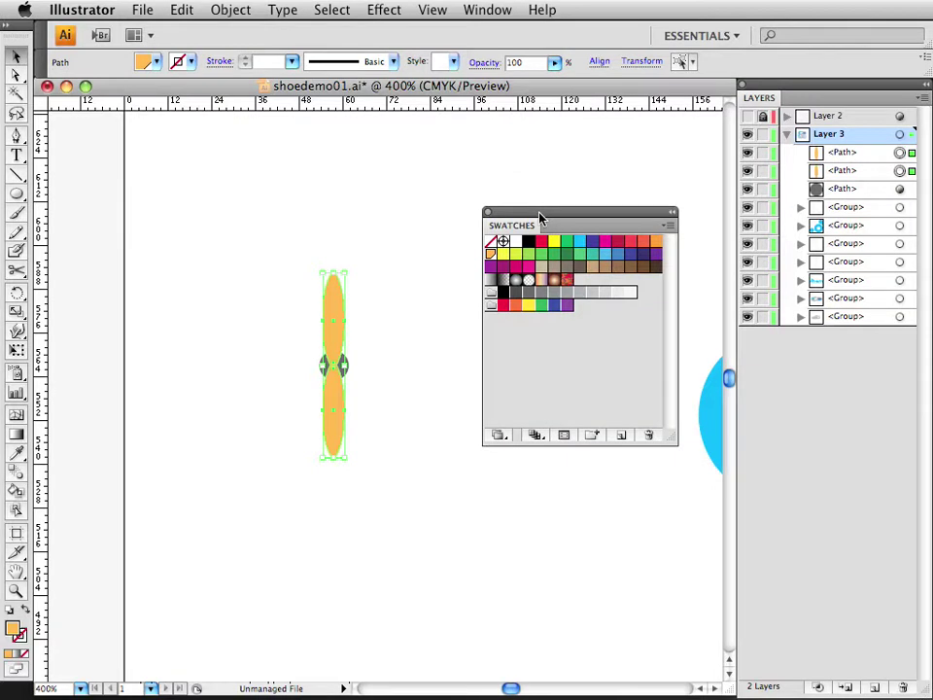
pyautogui.click(541, 209)
pyautogui.click(439, 314)
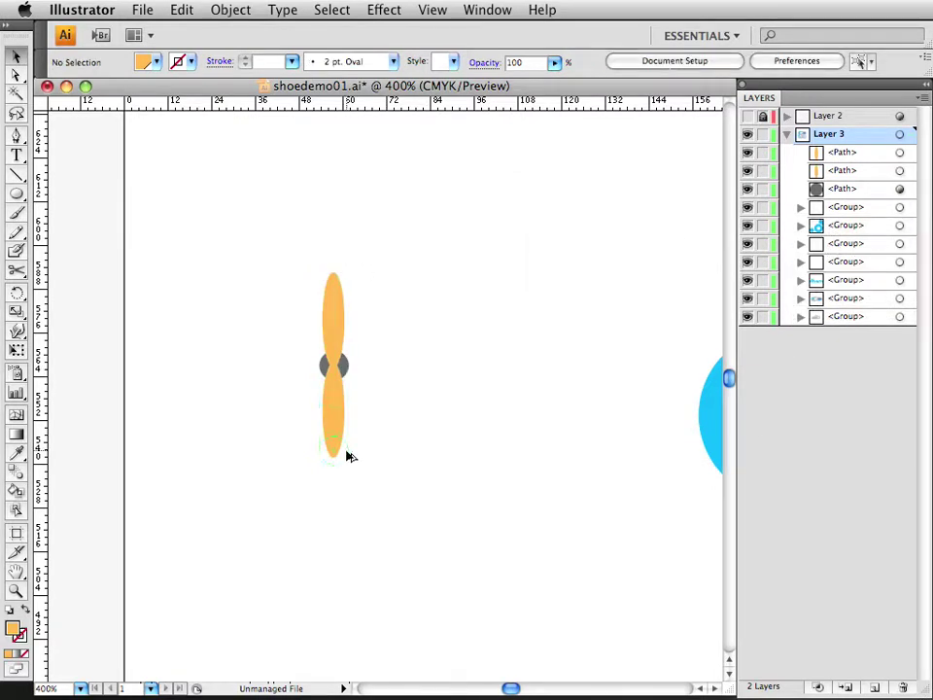
# Place copies of the dark circle at the lower end of the bottom ellipse and the upper end of the top ellipse.
pyautogui.moveTo(347, 453); pyautogui.dragTo(347, 454)
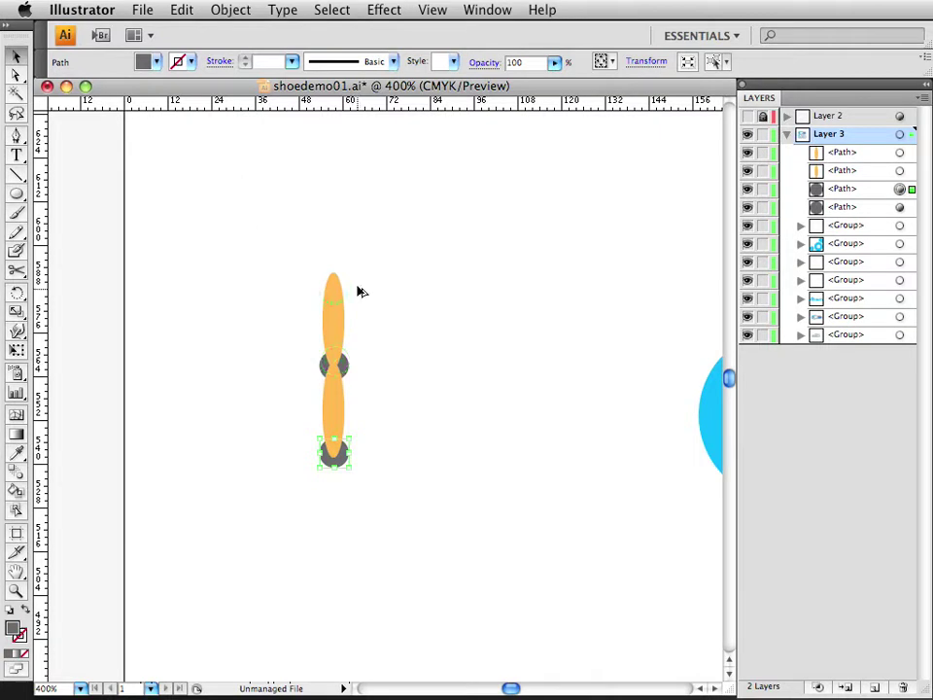
pyautogui.moveTo(355, 275); pyautogui.dragTo(355, 275)
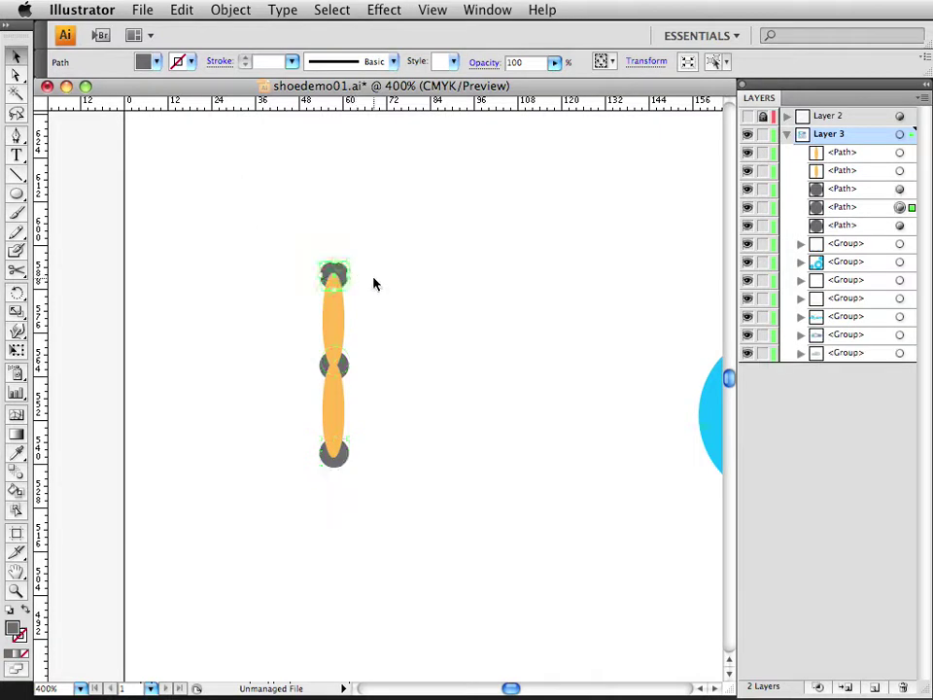
pyautogui.click(376, 278)
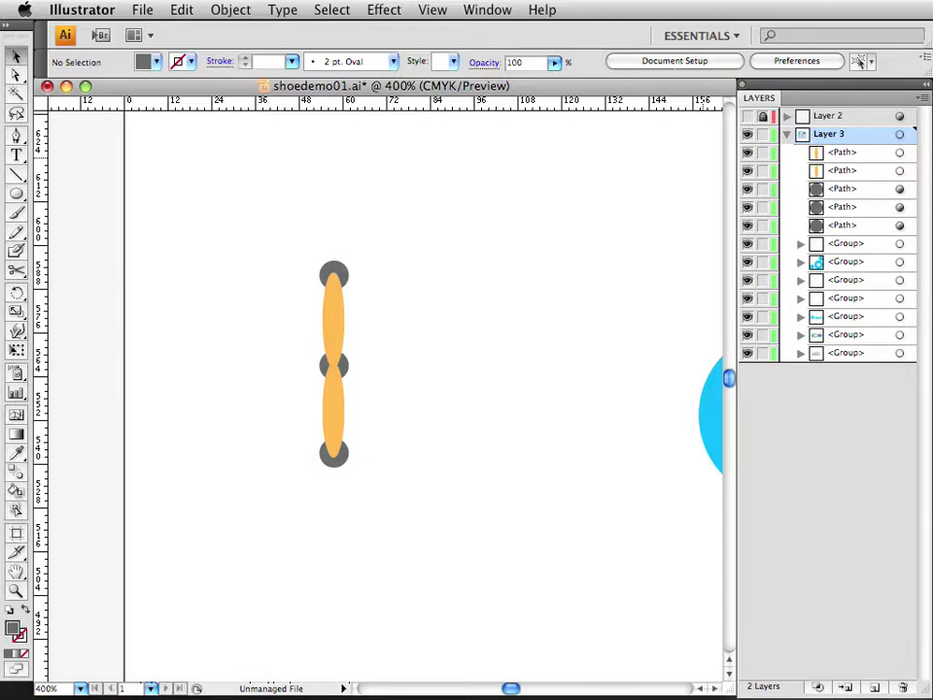
# Adjust the top and bottom circles so each is centred on the outer tip of its ellipse.
pyautogui.click(294, 336)
pyautogui.click(371, 392)
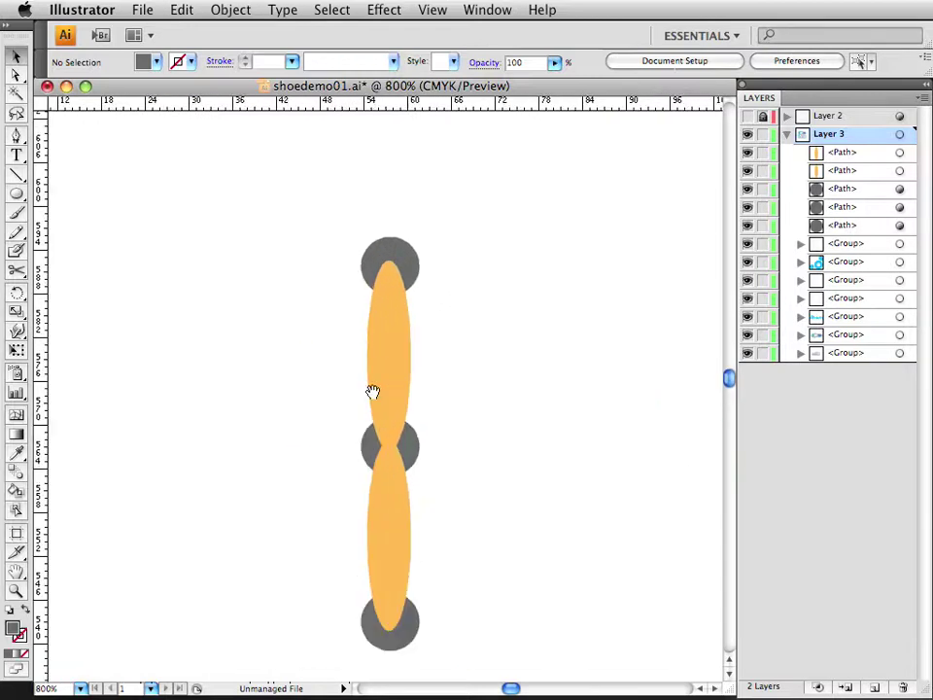
pyautogui.moveTo(413, 400); pyautogui.dragTo(413, 383)
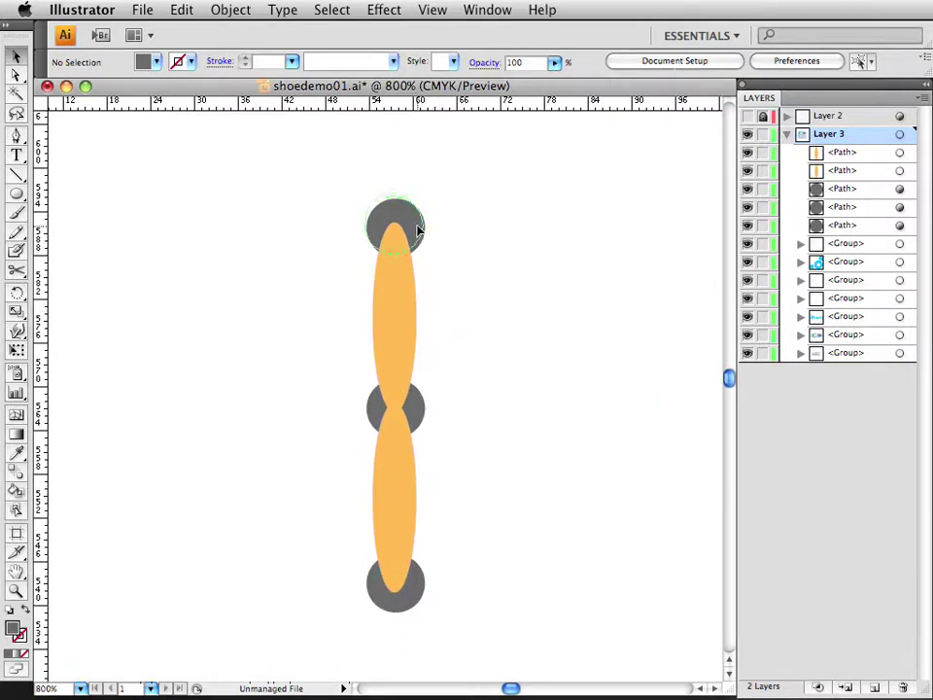
pyautogui.click(417, 227)
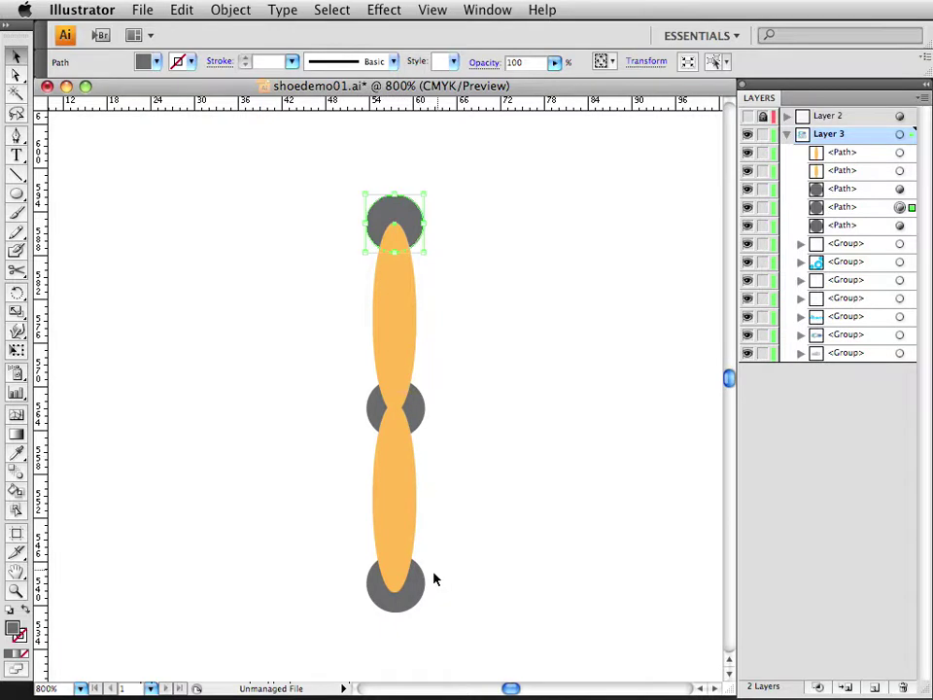
pyautogui.click(108, 264)
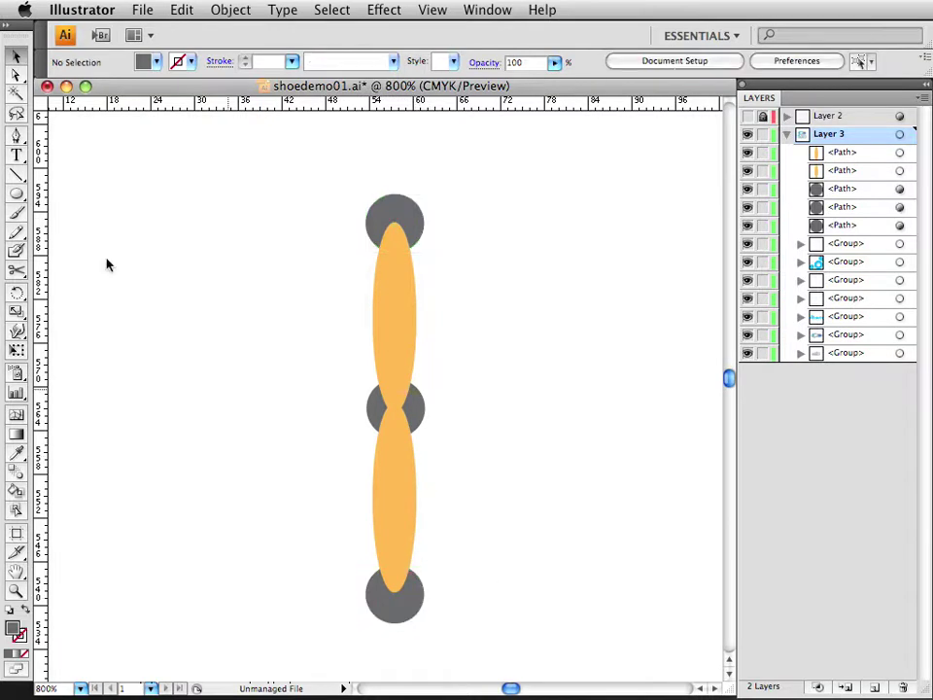
# Draw a rectangle covering the lower half of the bottom circle, and select both the rectangle and that circle.
pyautogui.moveTo(17, 194); pyautogui.dragTo(60, 196)
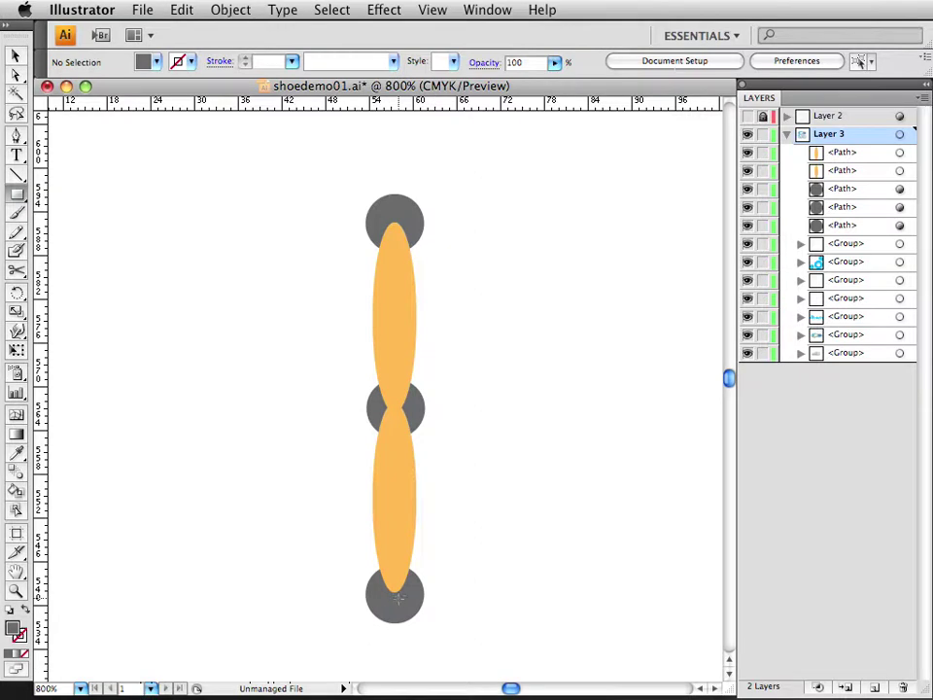
pyautogui.keyDown('super'); pyautogui.click(401, 599); pyautogui.keyUp('super')
pyautogui.moveTo(375, 451); pyautogui.dragTo(458, 582)
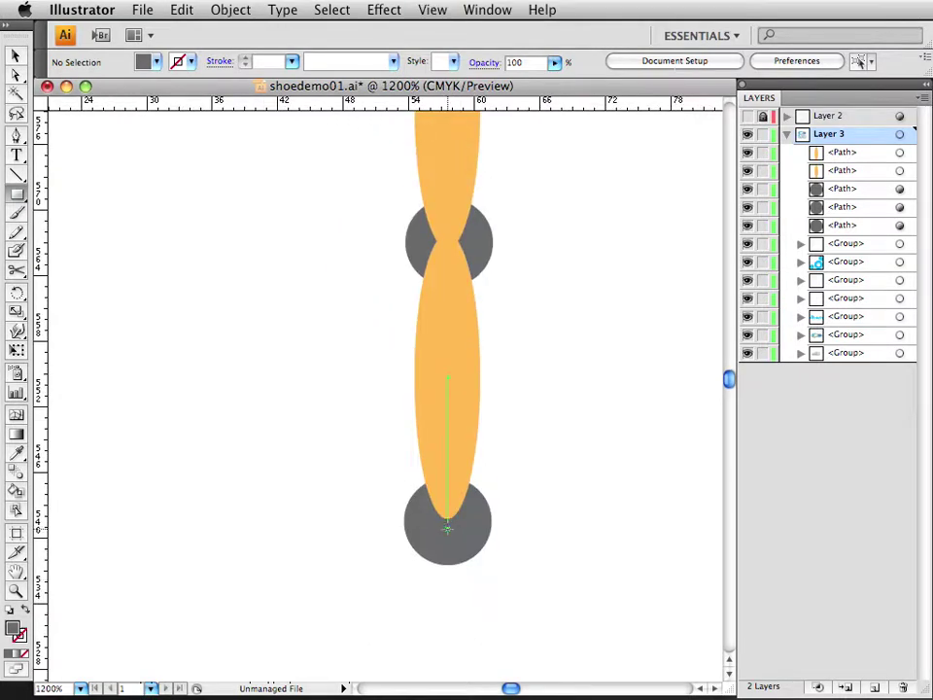
pyautogui.moveTo(494, 521); pyautogui.dragTo(334, 605)
pyautogui.press('v')
pyautogui.moveTo(544, 502); pyautogui.dragTo(458, 558)
pyautogui.keyDown('shift'); pyautogui.click(450, 561); pyautogui.keyUp('shift')
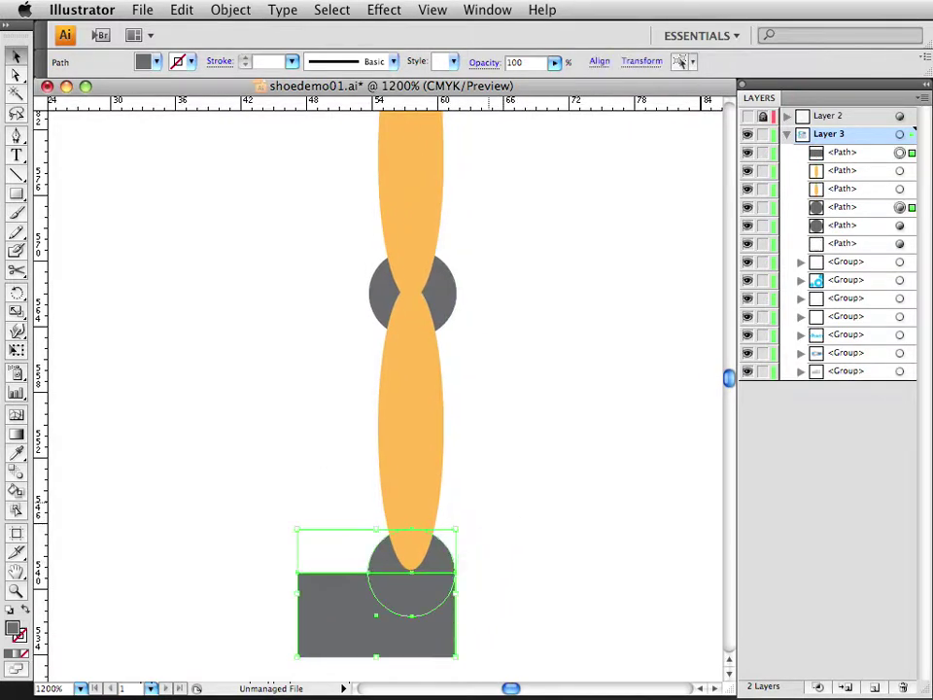
# Cut the bottom circle into a half-circle by subtracting the front rectangle, and send the half-circle to the back.
pyautogui.press('super+shift+F9')
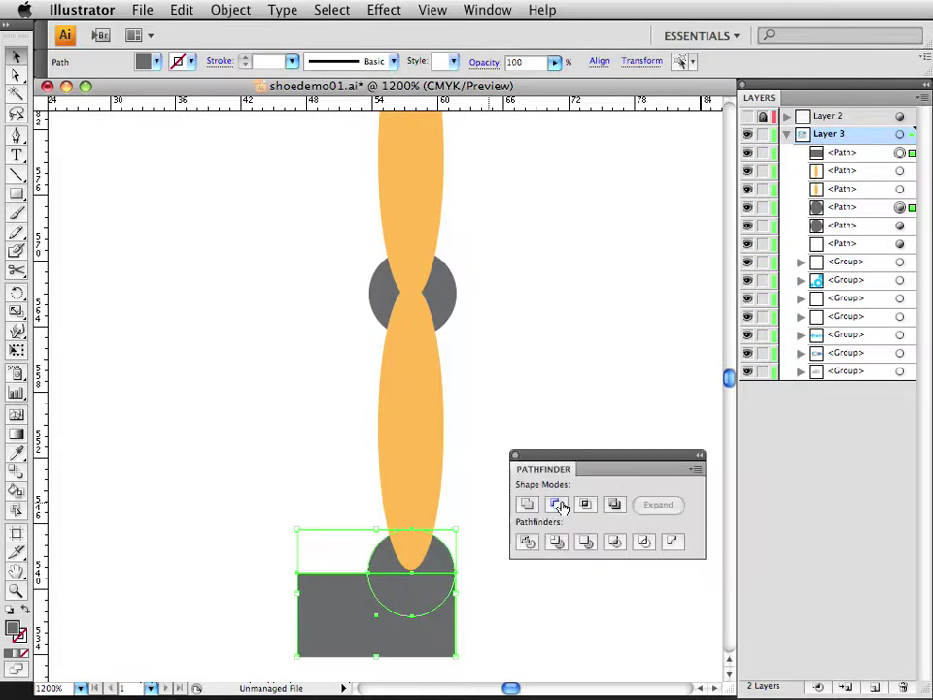
pyautogui.click(558, 504)
pyautogui.click(565, 408)
pyautogui.moveTo(514, 408); pyautogui.dragTo(424, 463)
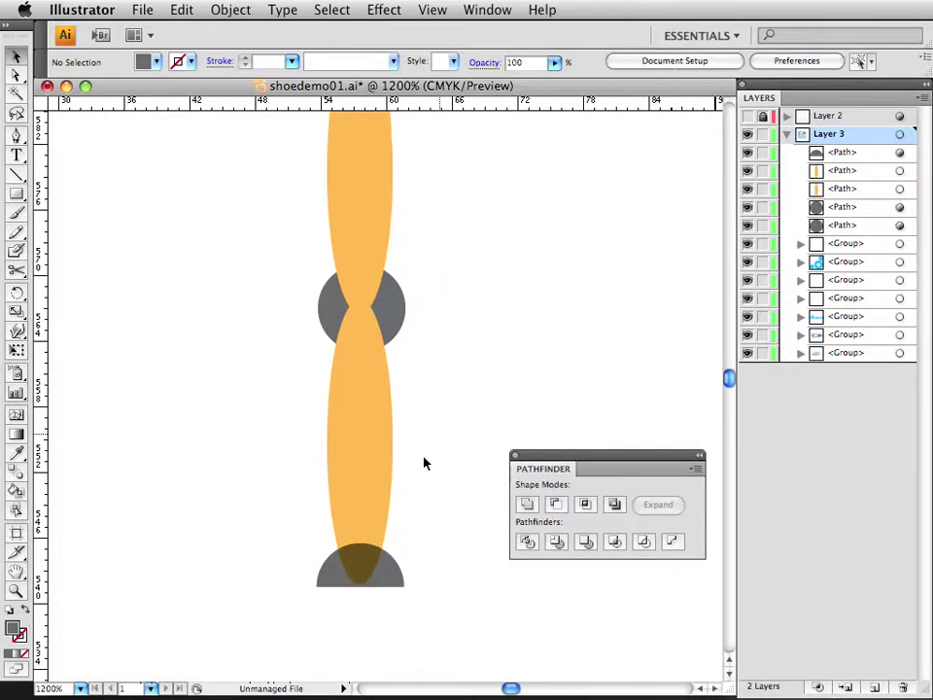
pyautogui.click(396, 582)
pyautogui.press('super+shift+bracketleft')
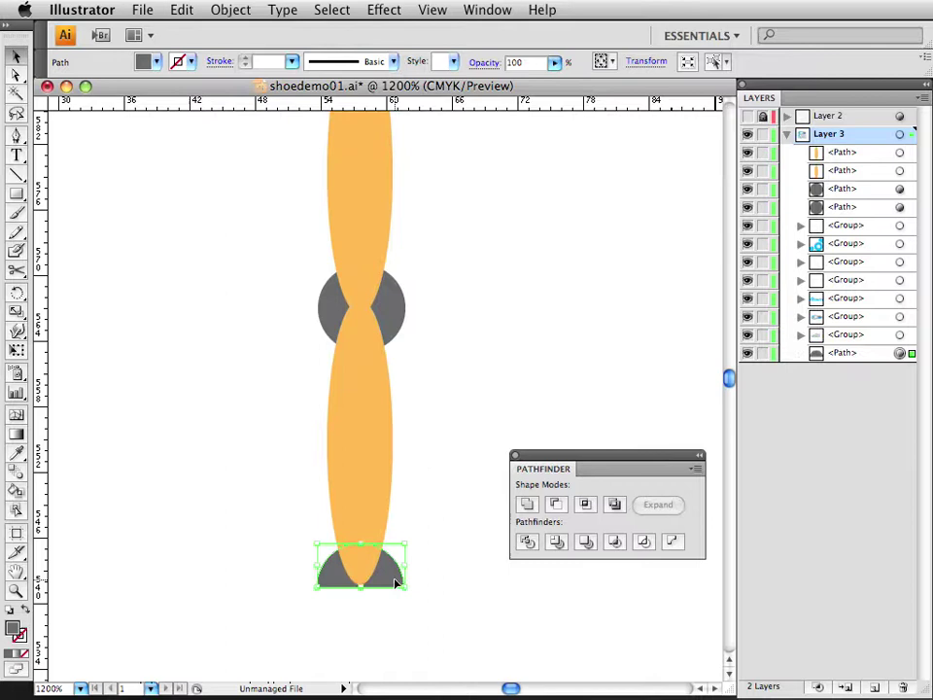
# Draw a rectangle over the upper half of the top circle and subtract it to leave a half-circle.
pyautogui.moveTo(541, 220); pyautogui.dragTo(539, 378)
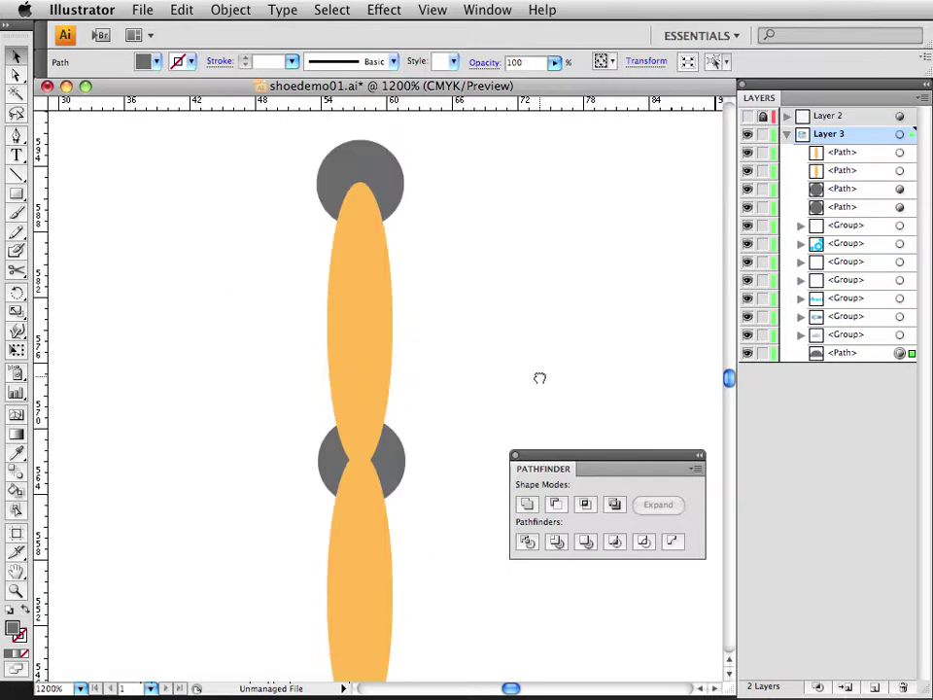
pyautogui.click(19, 192)
pyautogui.moveTo(317, 181); pyautogui.dragTo(454, 124)
pyautogui.press('v')
pyautogui.keyDown('shift'); pyautogui.click(401, 200); pyautogui.keyUp('shift')
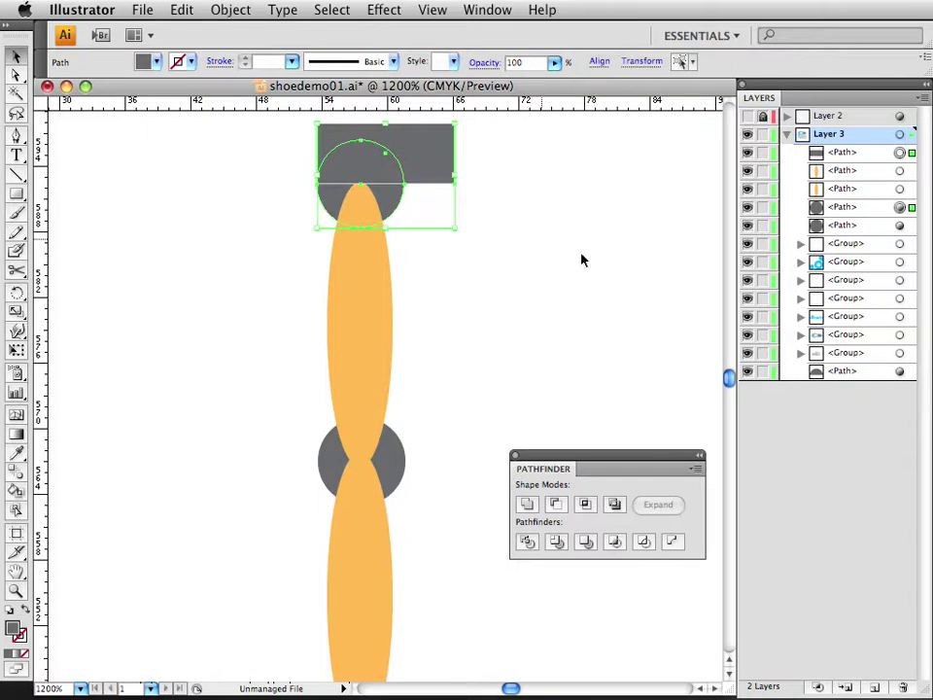
pyautogui.click(556, 506)
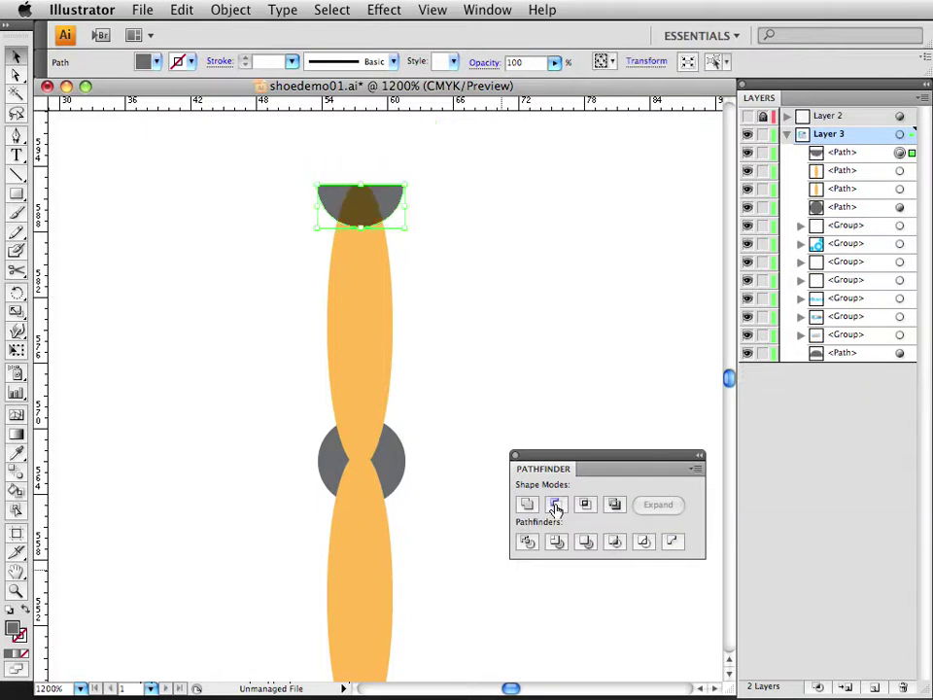
# Send the top half-circle to the back and shift it slightly up so its flat edge sits just above the ellipse's tip.
pyautogui.press('Up')
pyautogui.press('Up')
pyautogui.press('Up')
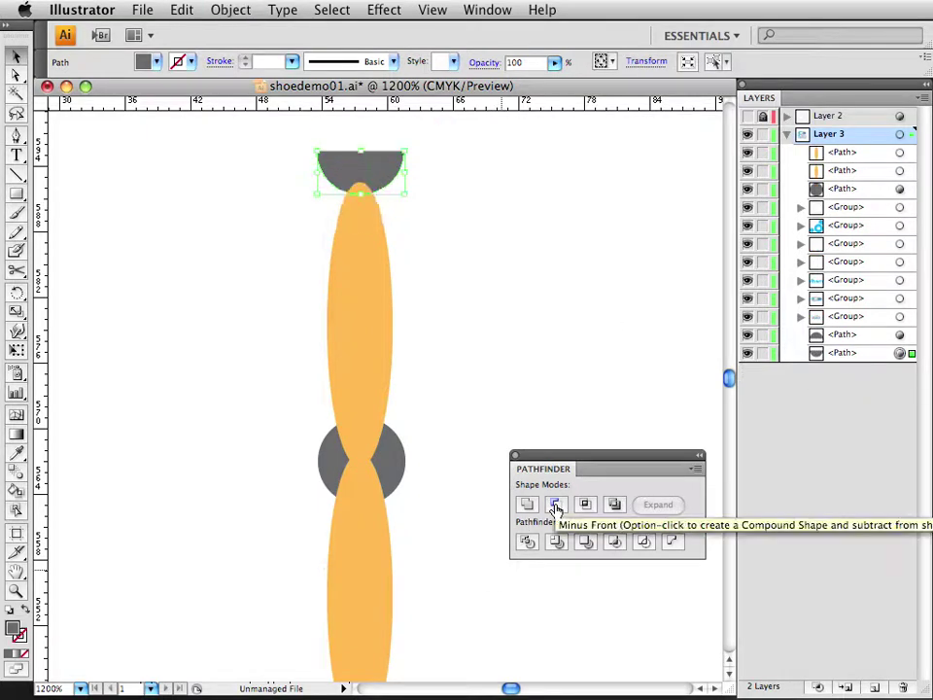
pyautogui.press('Down')
pyautogui.press('Down')
pyautogui.press('Down')
pyautogui.press('Down')
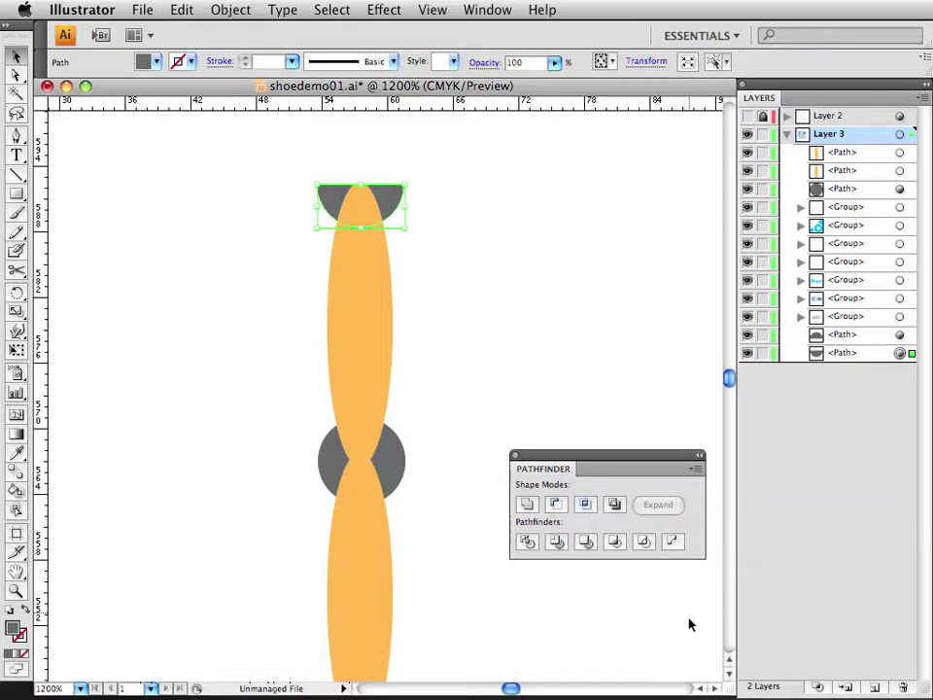
pyautogui.moveTo(396, 209)
pyautogui.mouseDown()
pyautogui.moveTo(381, 202)
pyautogui.moveTo(389, 200)
pyautogui.mouseUp()
pyautogui.click(428, 245)
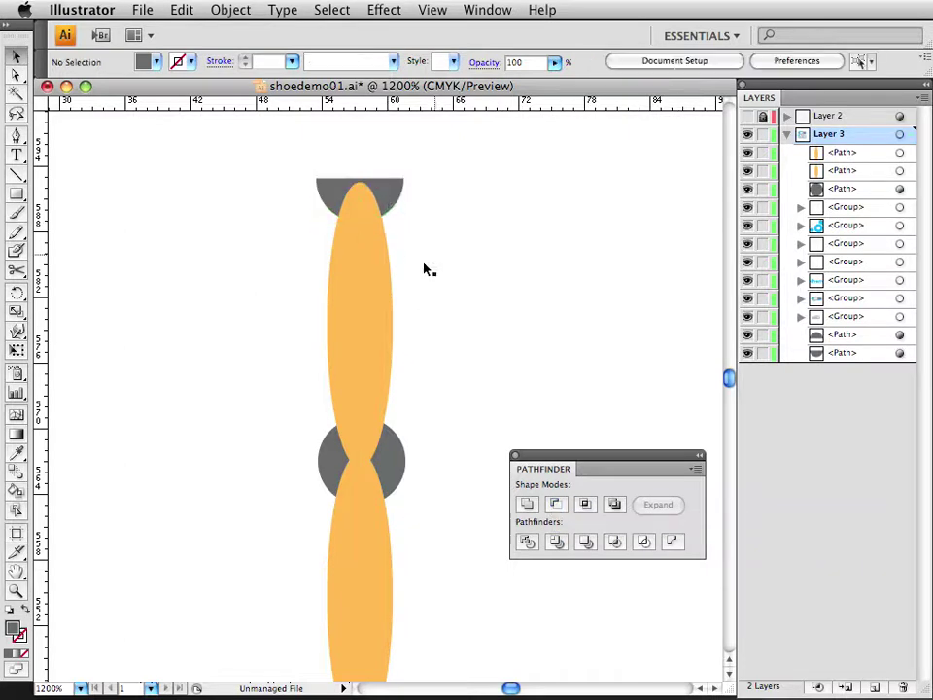
# Move the top ellipse with its half-circle slightly up and the bottom pair slightly down, opening a small gap over the middle circle.
pyautogui.click(375, 304)
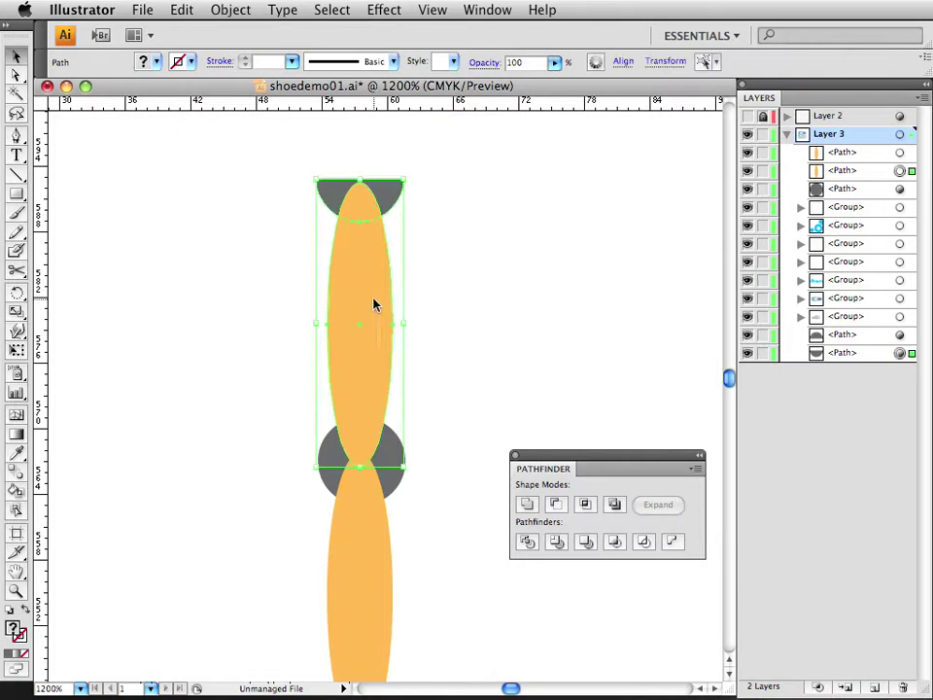
pyautogui.moveTo(375, 305); pyautogui.dragTo(377, 287)
pyautogui.click(454, 379)
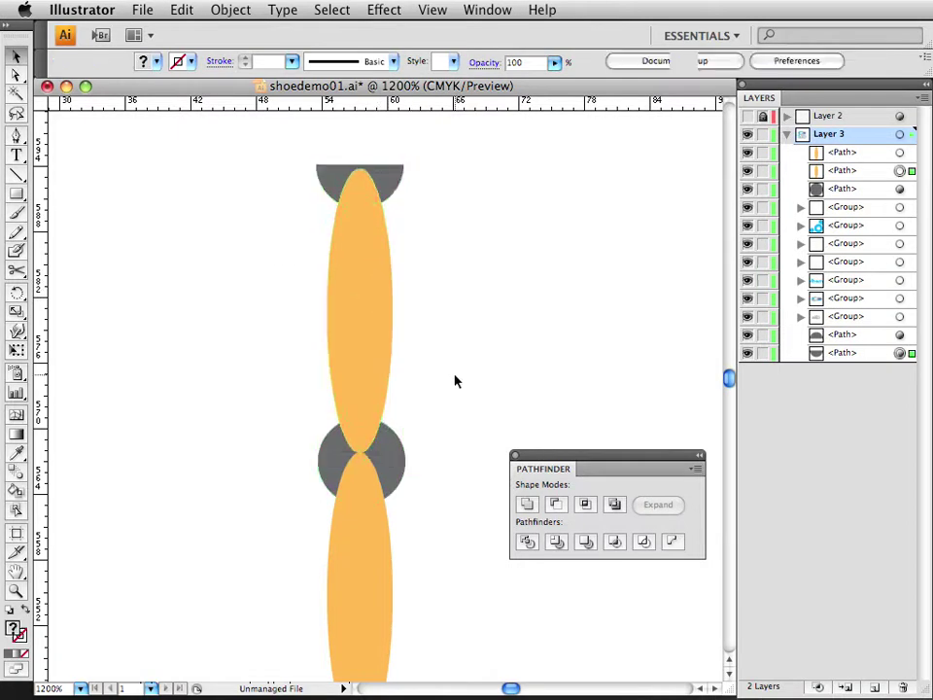
pyautogui.scroll(-5, 412, 346)
pyautogui.moveTo(448, 548); pyautogui.dragTo(208, 337)
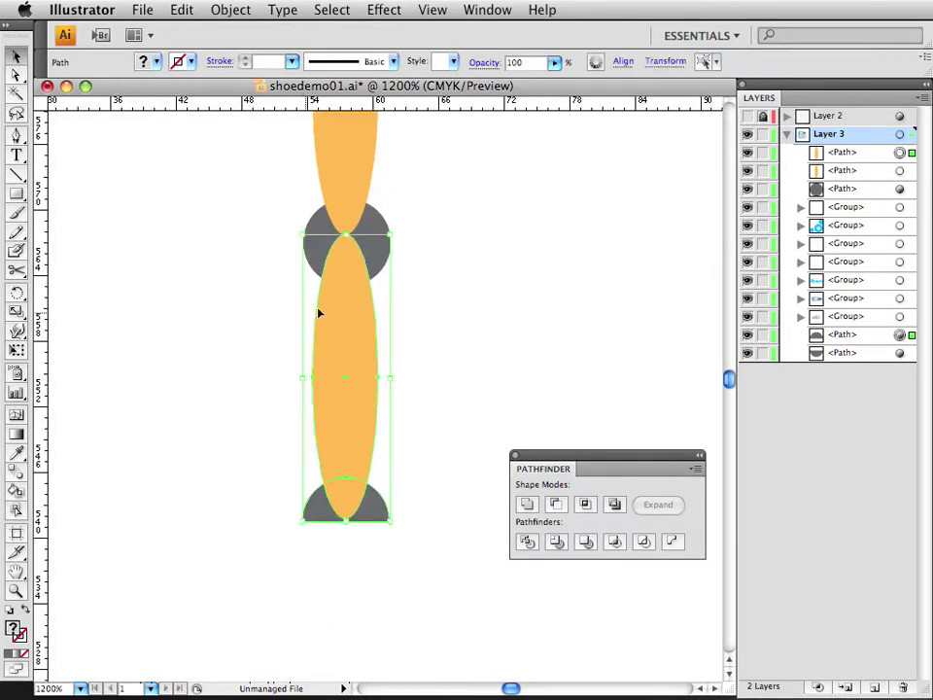
pyautogui.moveTo(318, 312); pyautogui.dragTo(333, 324)
pyautogui.click(438, 273)
pyautogui.keyDown('alt'); pyautogui.keyDown('super'); pyautogui.click(421, 267); pyautogui.keyUp('super'); pyautogui.keyUp('alt')
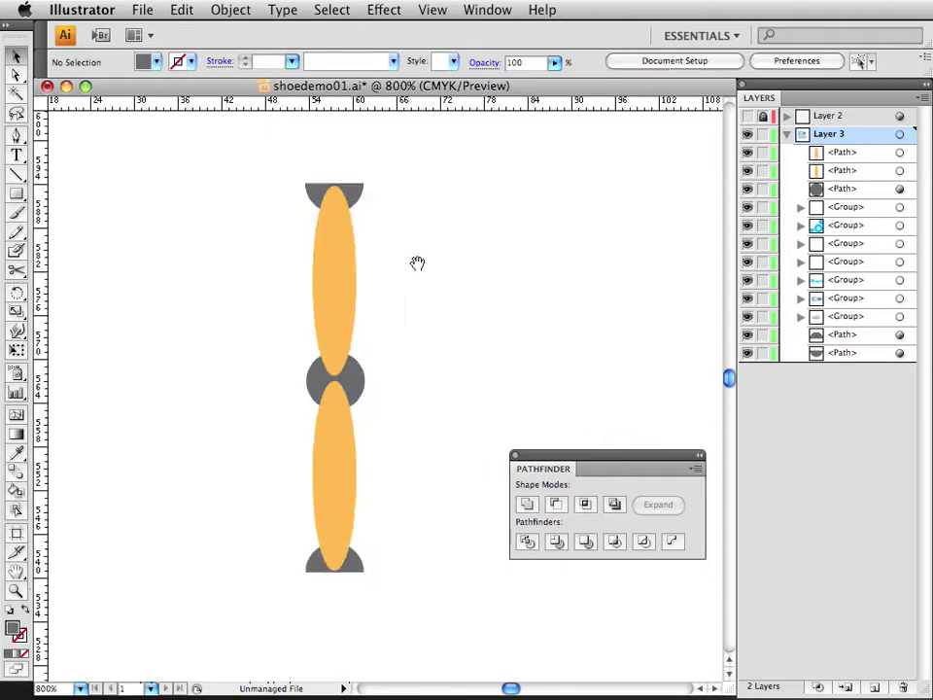
pyautogui.moveTo(416, 265); pyautogui.dragTo(417, 315)
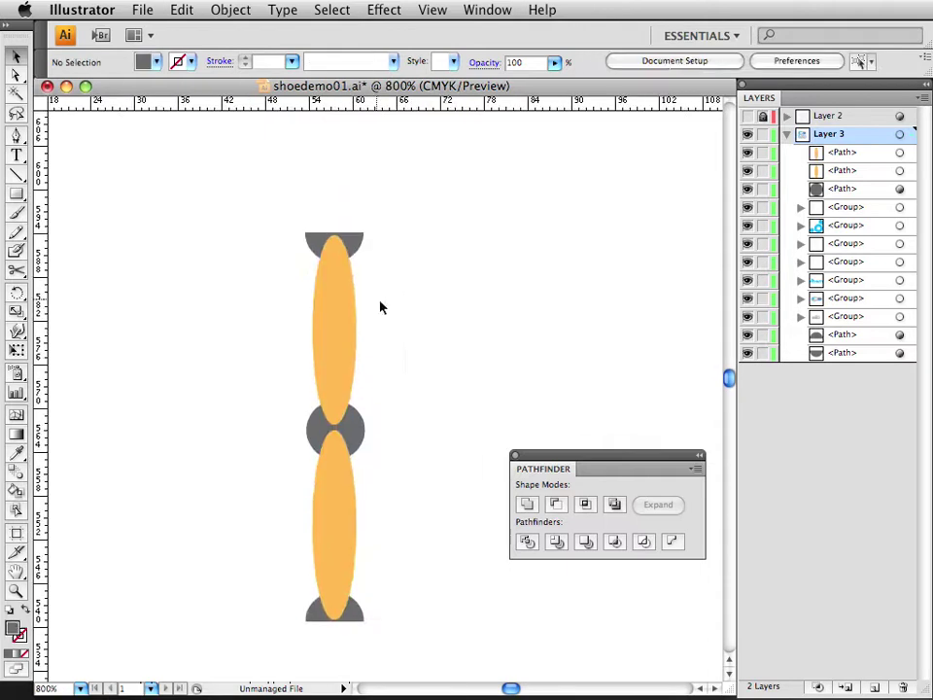
pyautogui.click(514, 455)
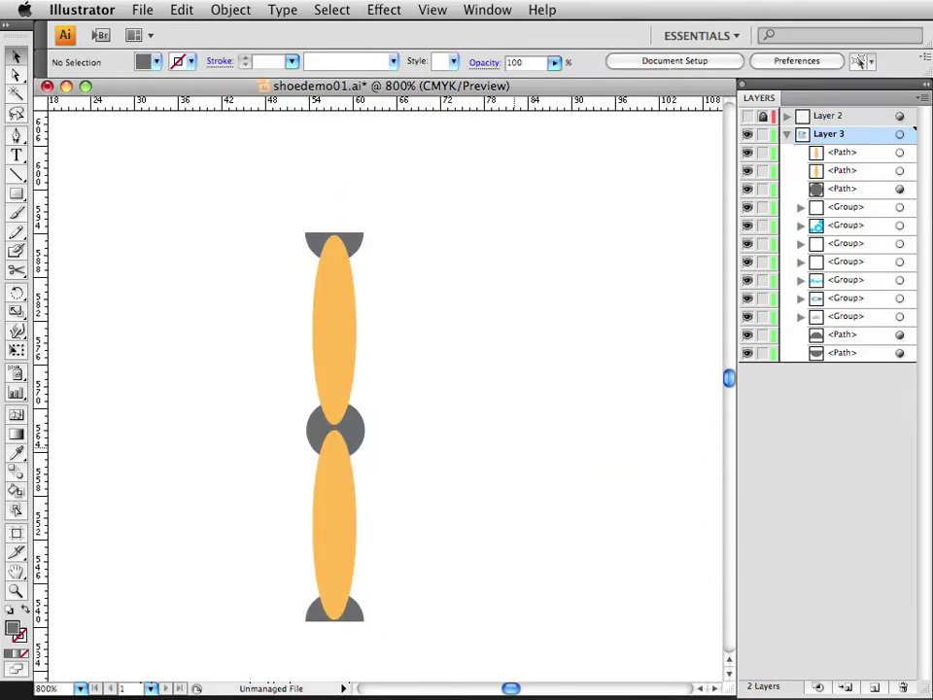
# Draw an open S-shaped wavy path with the Pen tool in the empty area above the stitch motif and logo.
pyautogui.keyDown('alt'); pyautogui.keyDown('super'); pyautogui.click(456, 339); pyautogui.keyUp('super'); pyautogui.keyUp('alt')
pyautogui.keyDown('alt'); pyautogui.keyDown('super'); pyautogui.click(456, 339); pyautogui.keyUp('super'); pyautogui.keyUp('alt')
pyautogui.keyDown('alt'); pyautogui.keyDown('super'); pyautogui.click(456, 339); pyautogui.keyUp('super'); pyautogui.keyUp('alt')
pyautogui.moveTo(329, 414); pyautogui.dragTo(310, 373)
pyautogui.keyDown('alt'); pyautogui.keyDown('super'); pyautogui.click(310, 373); pyautogui.keyUp('super'); pyautogui.keyUp('alt')
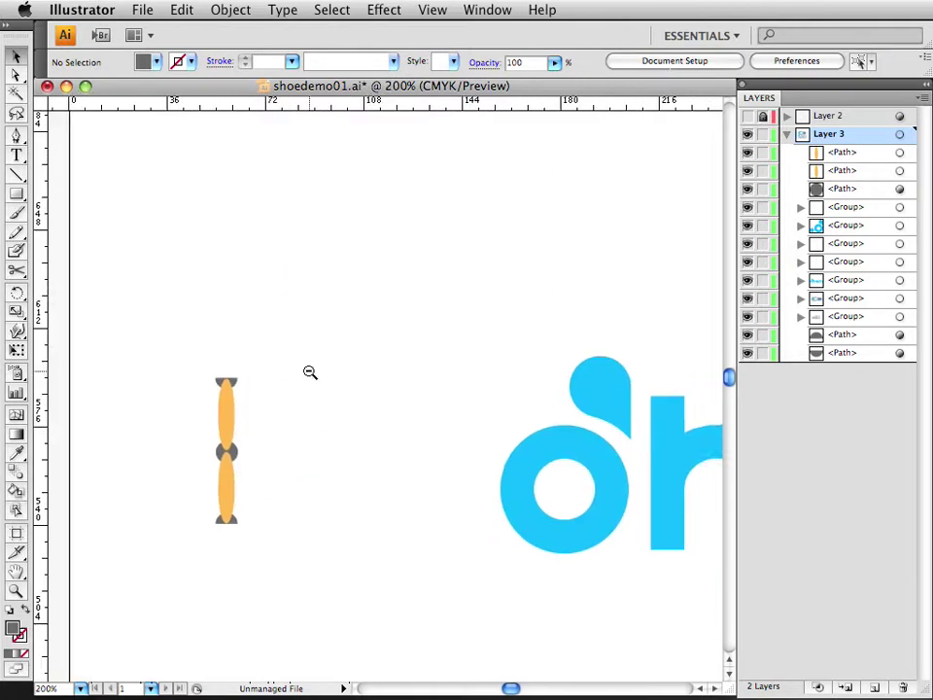
pyautogui.moveTo(369, 429); pyautogui.dragTo(303, 441)
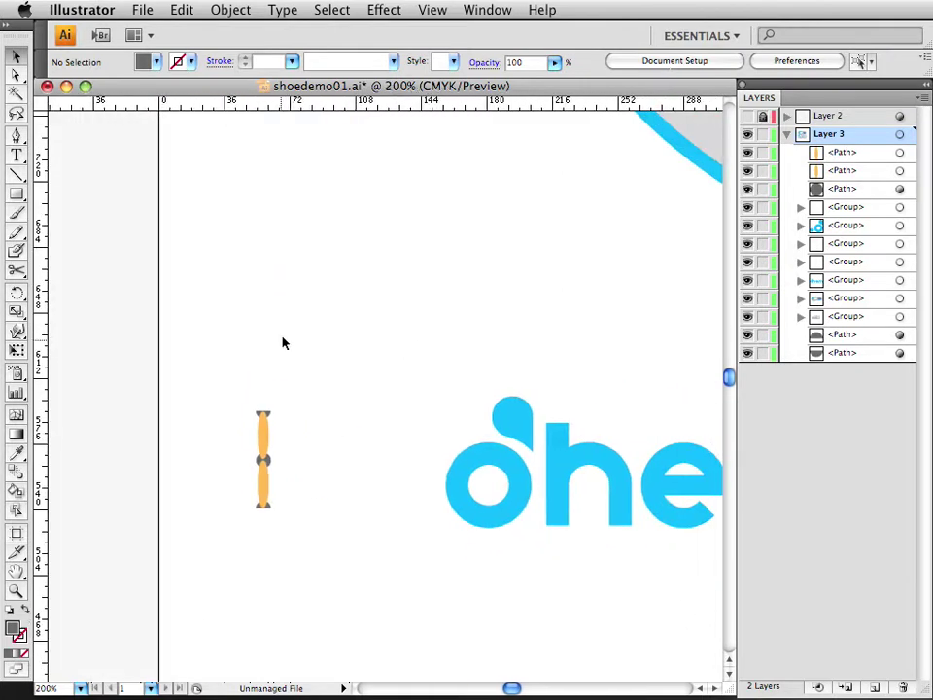
pyautogui.click(28, 137)
pyautogui.click(173, 309)
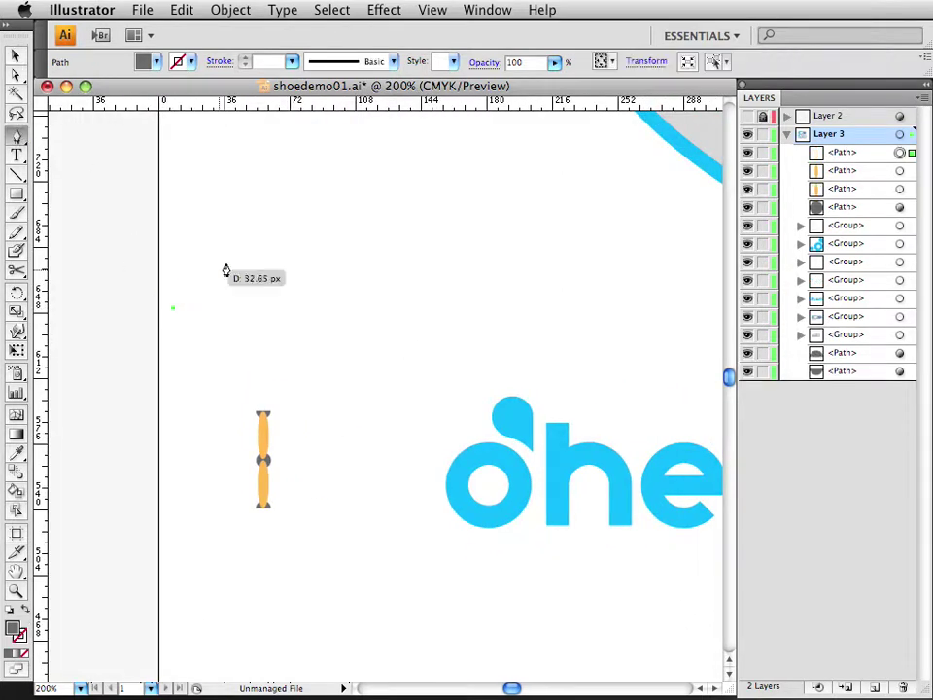
pyautogui.click(310, 208)
pyautogui.press('super+z')
pyautogui.moveTo(302, 214); pyautogui.dragTo(398, 212)
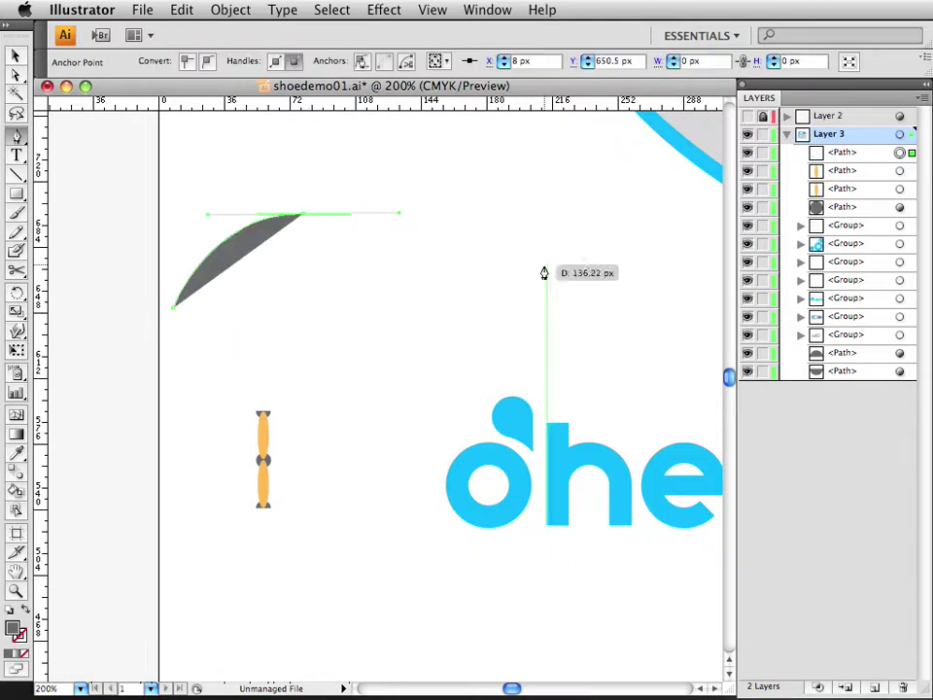
pyautogui.moveTo(610, 301); pyautogui.dragTo(606, 243)
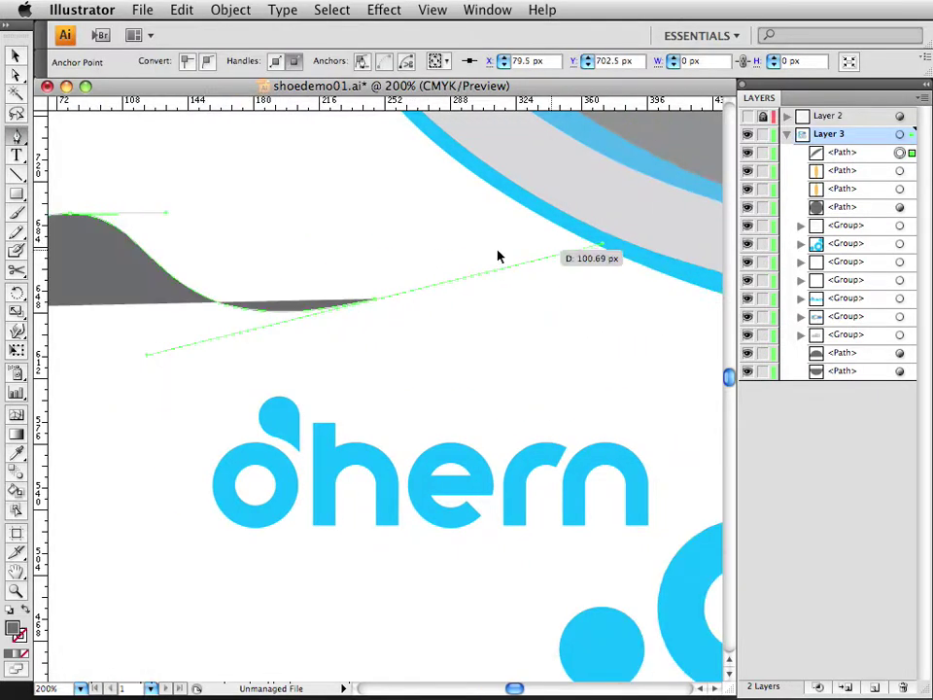
# Swap the wavy path's fill and stroke so it has only a dark outline, and deselect it.
pyautogui.press('v')
pyautogui.moveTo(474, 312); pyautogui.dragTo(631, 325)
pyautogui.moveTo(313, 339)
pyautogui.mouseDown()
pyautogui.moveTo(431, 340)
pyautogui.moveTo(311, 346)
pyautogui.mouseUp()
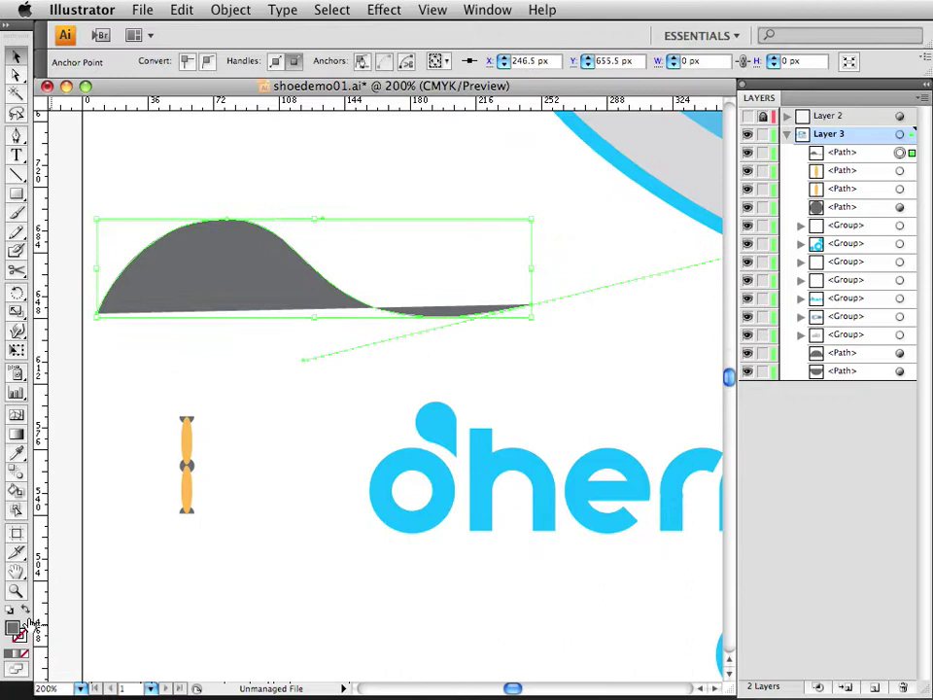
pyautogui.click(26, 611)
pyautogui.click(220, 342)
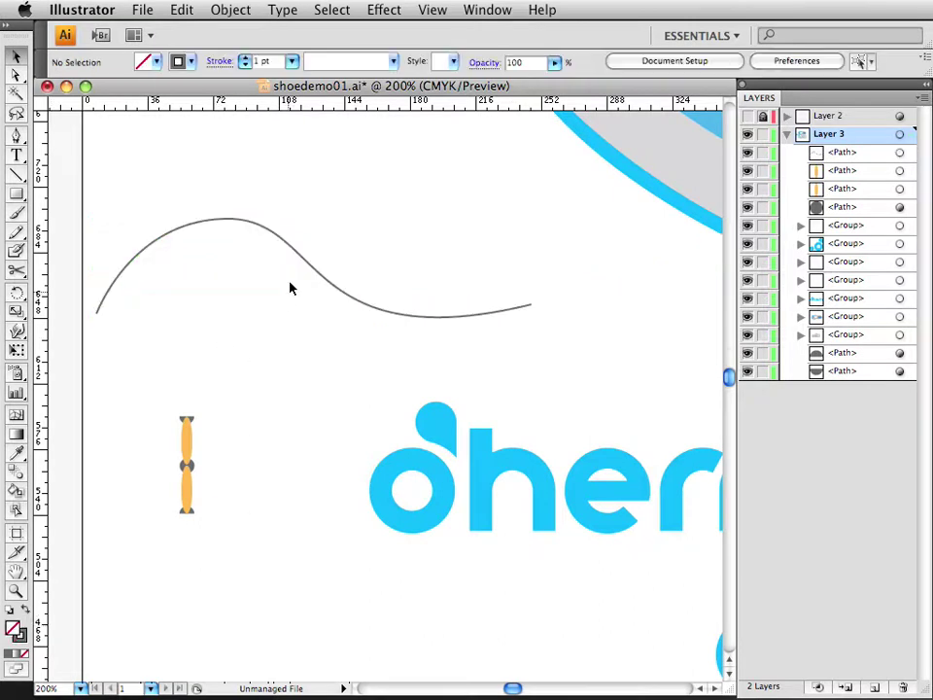
# Show the brushes, duplicate the existing orange stitch brush, and delete both the original and its duplicate.
pyautogui.moveTo(874, 694)
pyautogui.mouseDown()
pyautogui.moveTo(789, 436)
pyautogui.moveTo(591, 167)
pyautogui.moveTo(584, 177)
pyautogui.mouseUp()
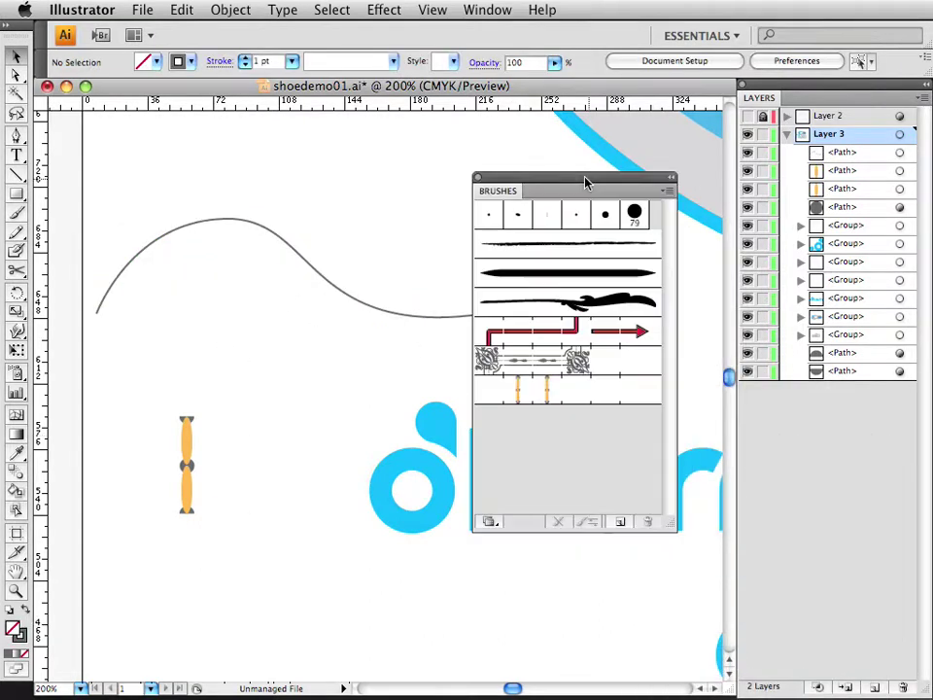
pyautogui.click(487, 9)
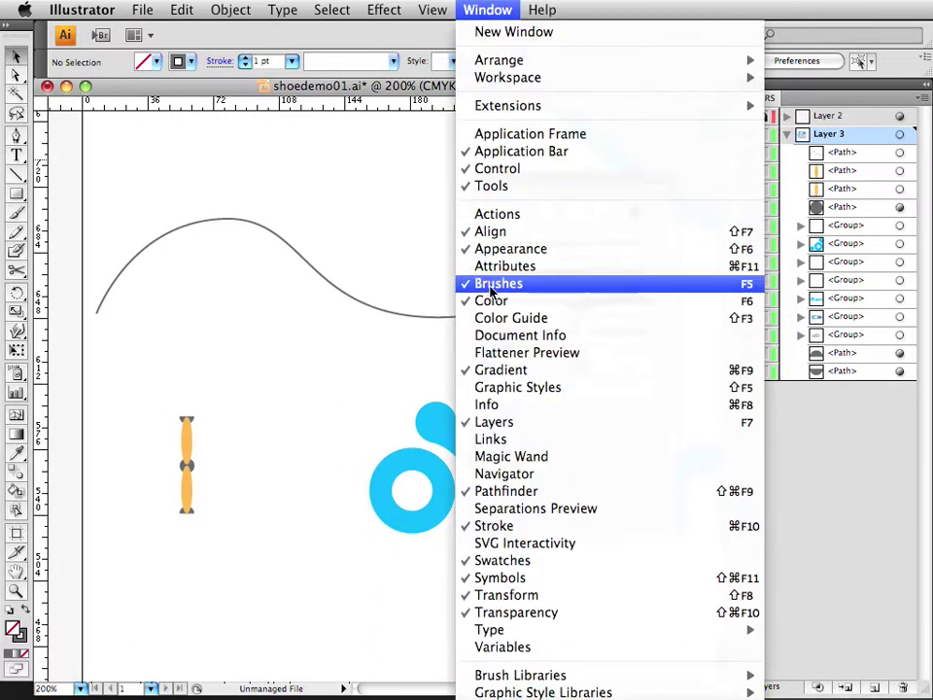
pyautogui.click(491, 292)
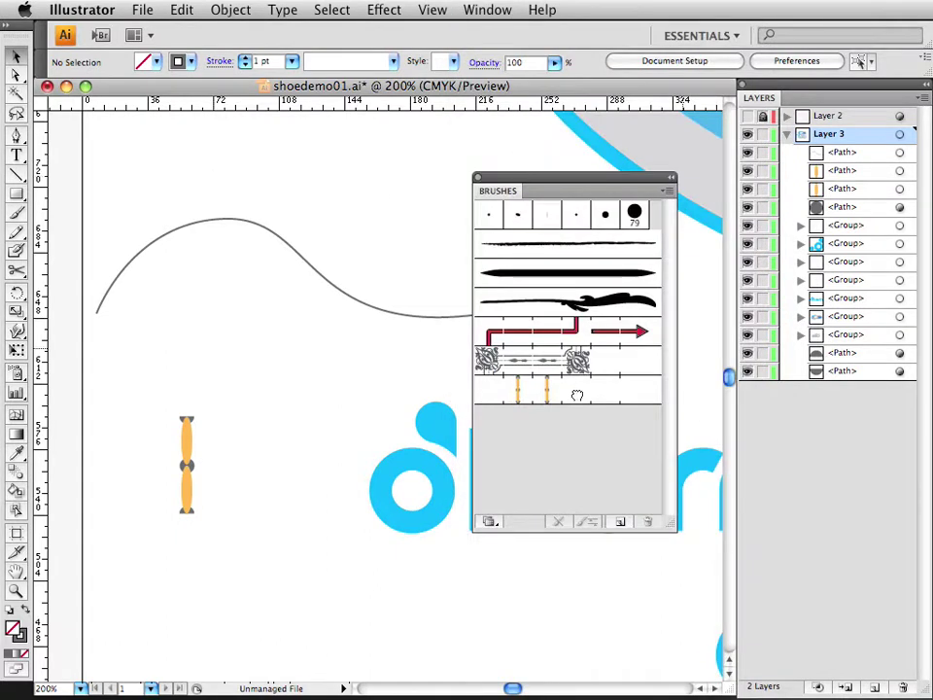
pyautogui.moveTo(576, 396)
pyautogui.mouseDown()
pyautogui.moveTo(629, 512)
pyautogui.moveTo(620, 522)
pyautogui.mouseUp()
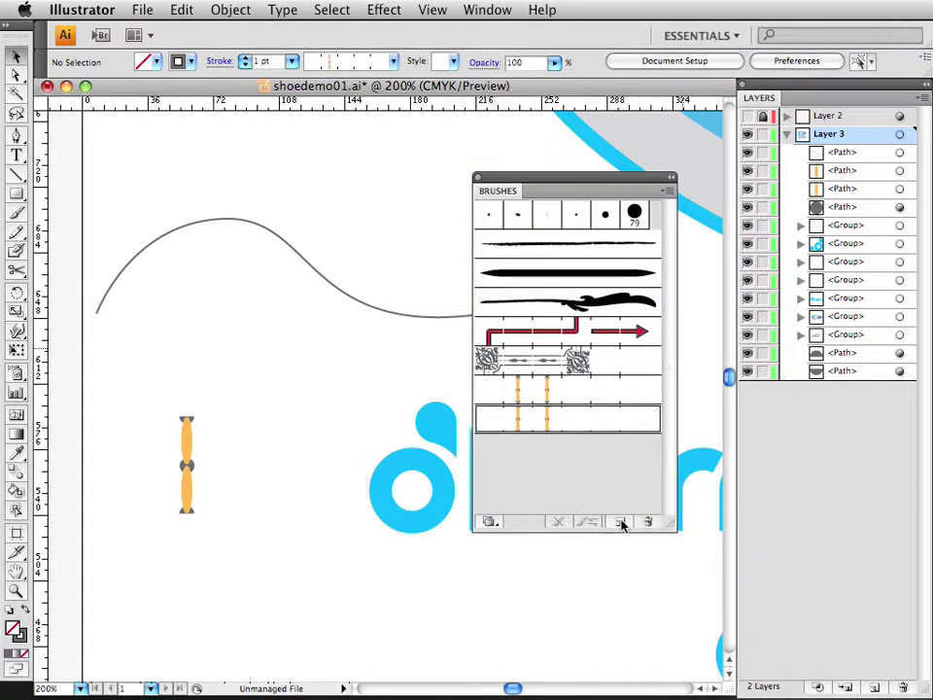
pyautogui.click(593, 400)
pyautogui.moveTo(593, 404)
pyautogui.mouseDown()
pyautogui.moveTo(633, 516)
pyautogui.moveTo(646, 519)
pyautogui.mouseUp()
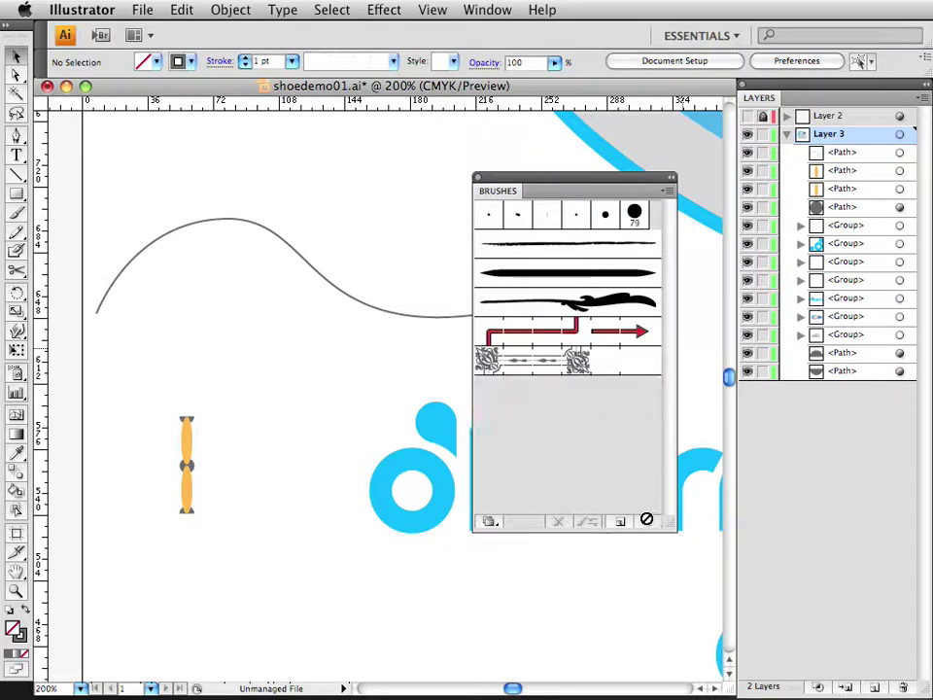
# Rotate the whole stitch motif 90 degrees so it lies horizontally, and deselect it.
pyautogui.moveTo(171, 420); pyautogui.dragTo(247, 522)
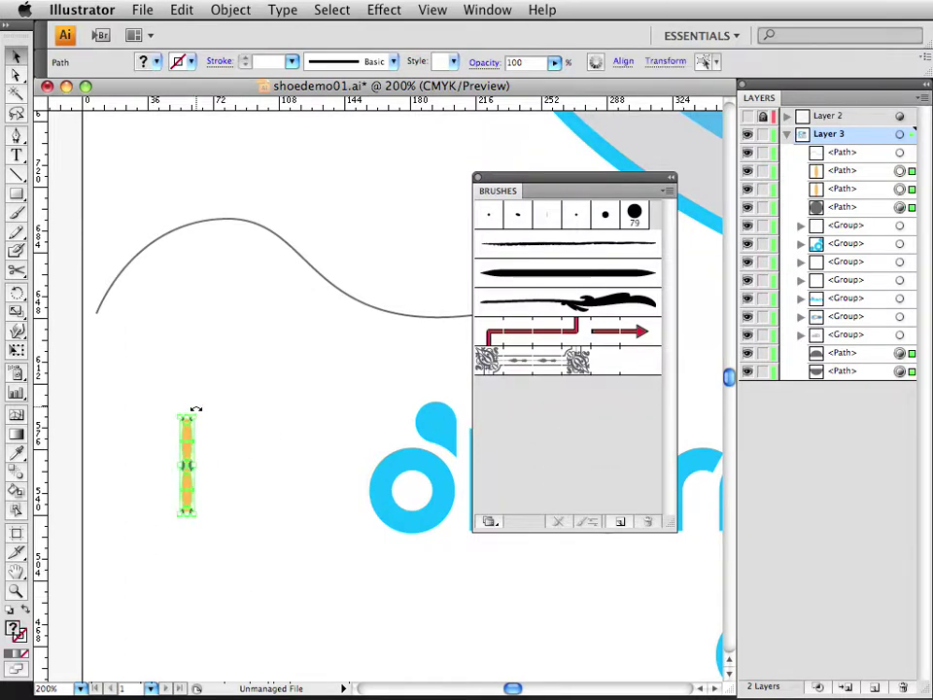
pyautogui.press('e')
pyautogui.moveTo(198, 406)
pyautogui.mouseDown()
pyautogui.moveTo(260, 489)
pyautogui.moveTo(222, 499)
pyautogui.mouseUp()
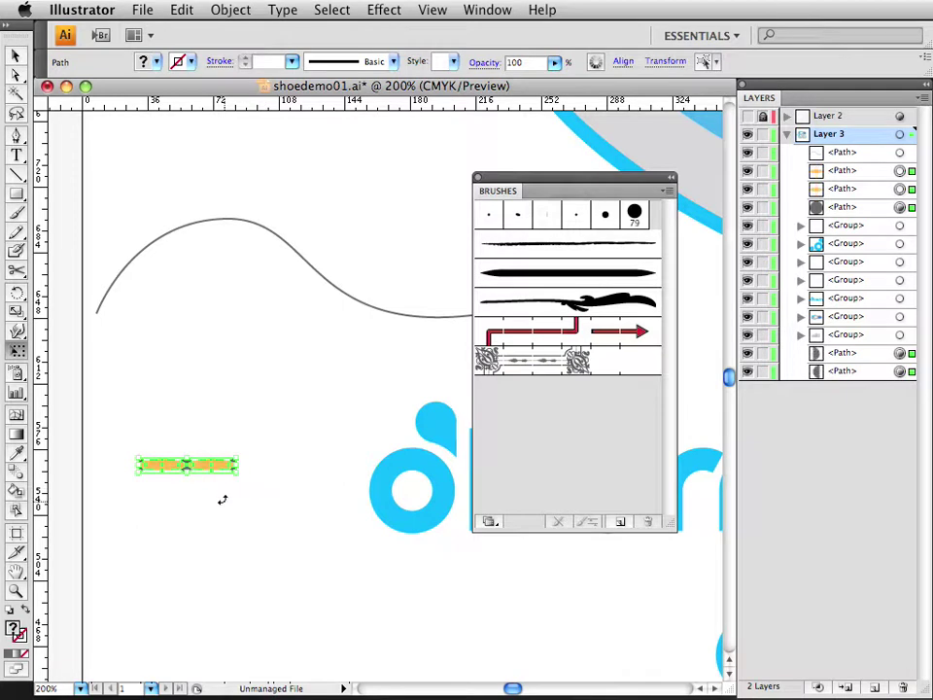
pyautogui.press('v')
pyautogui.click(245, 483)
# Create a new pattern brush from the horizontal stitch motif, keeping the default pattern brush options.
pyautogui.moveTo(99, 402)
pyautogui.mouseDown()
pyautogui.moveTo(270, 505)
pyautogui.moveTo(237, 490)
pyautogui.mouseUp()
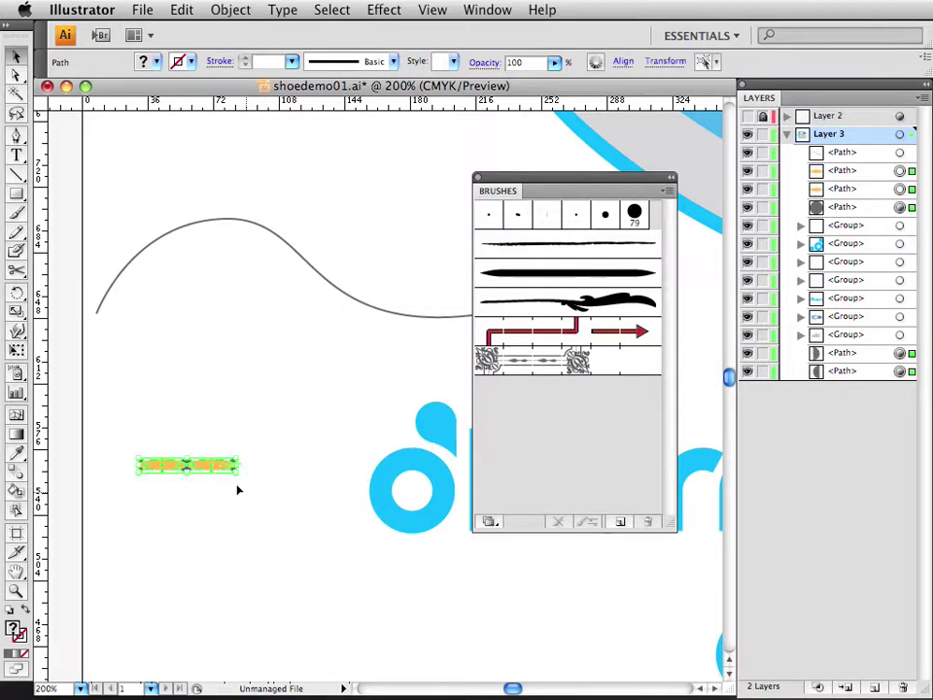
pyautogui.click(618, 523)
pyautogui.moveTo(814, 321); pyautogui.dragTo(524, 279)
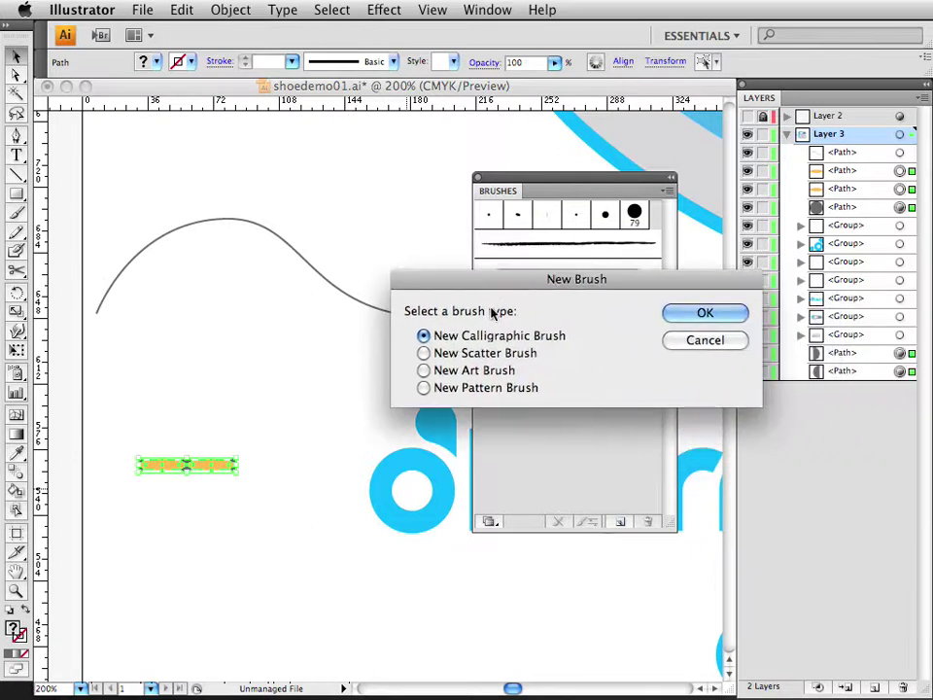
pyautogui.click(438, 391)
pyautogui.click(706, 312)
pyautogui.moveTo(774, 258)
pyautogui.mouseDown()
pyautogui.moveTo(419, 190)
pyautogui.moveTo(365, 160)
pyautogui.mouseUp()
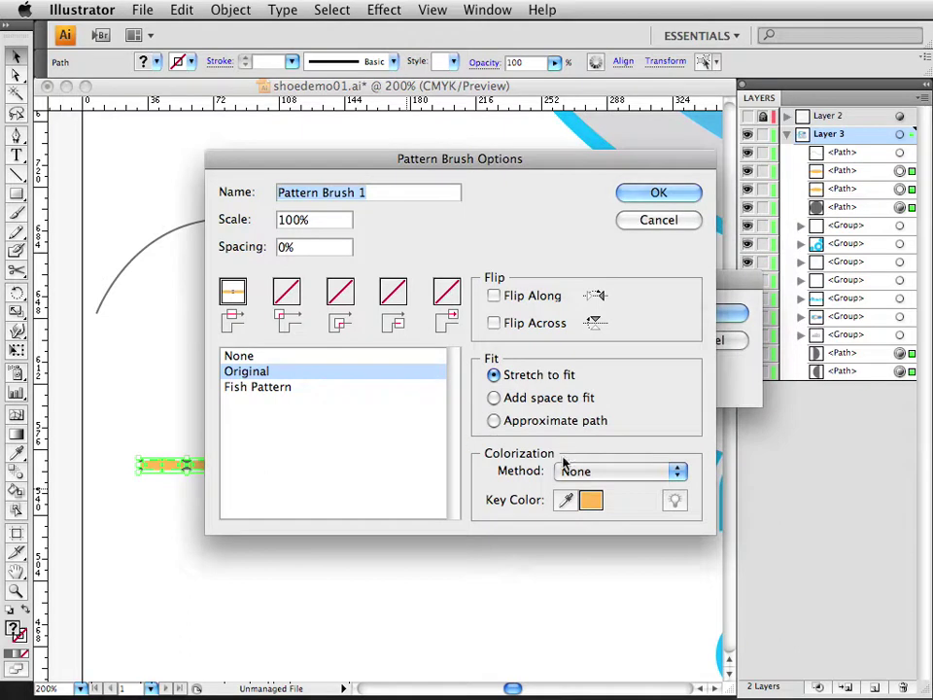
pyautogui.click(658, 192)
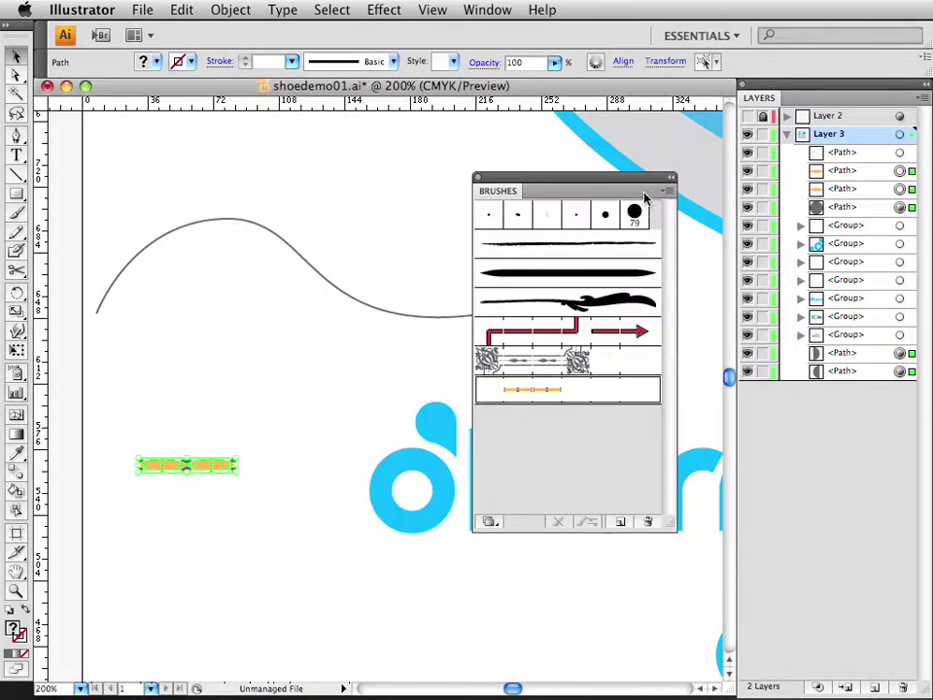
# Apply the new stitch pattern brush to the wavy path, hide the brushes, and deselect the path.
pyautogui.click(438, 318)
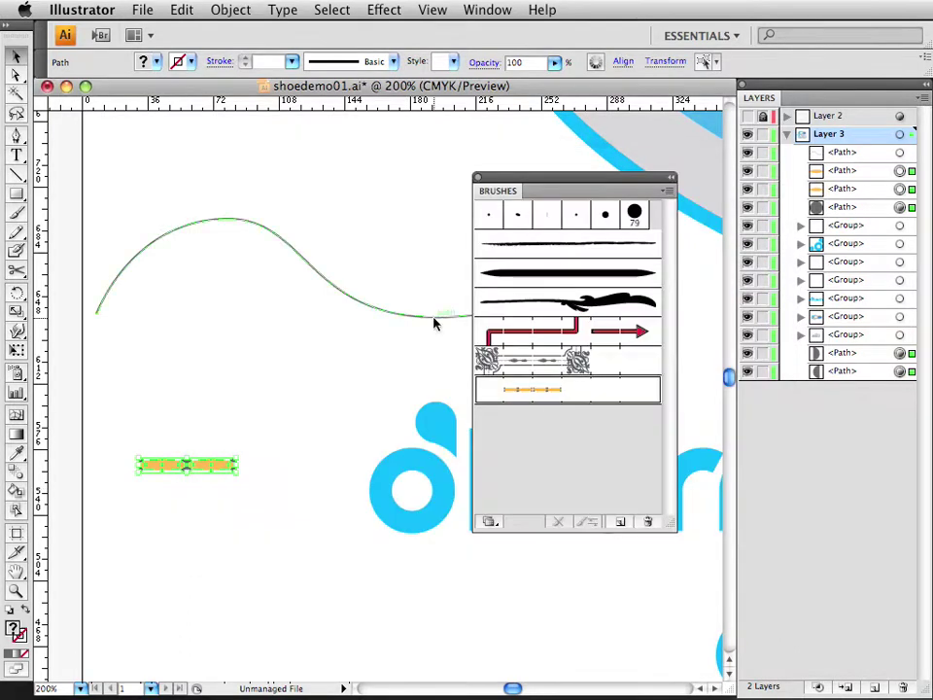
pyautogui.click(582, 395)
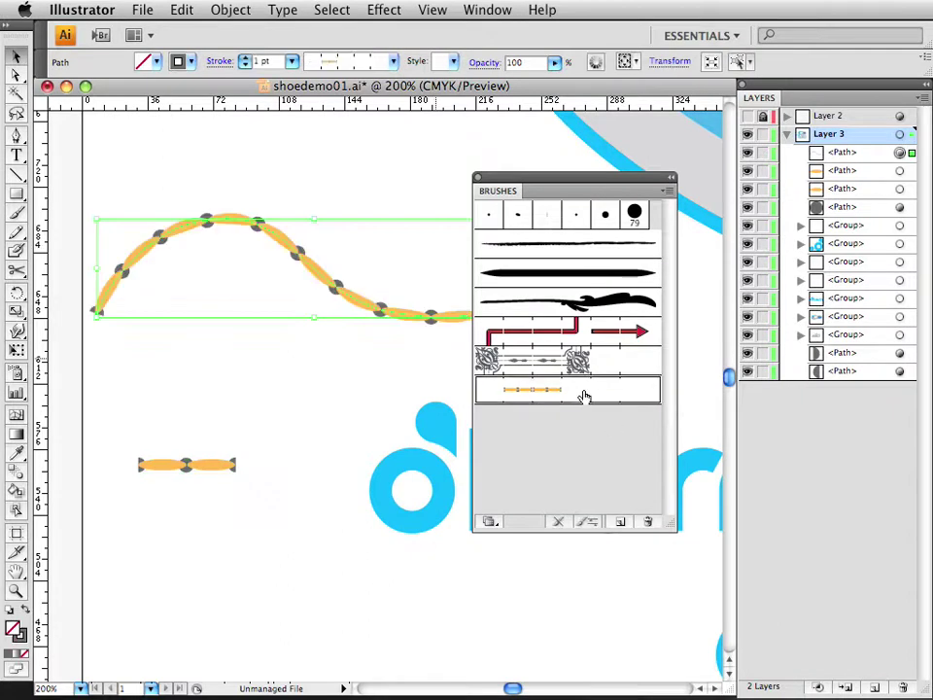
pyautogui.click(477, 178)
pyautogui.click(412, 194)
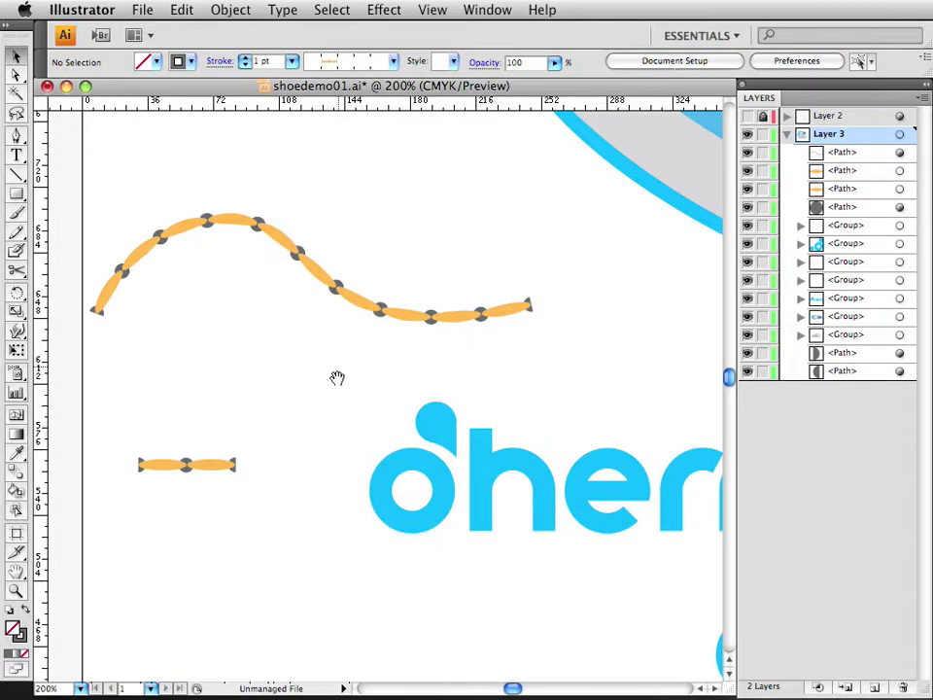
# Stretch the wavy stitched path's right end out over the upper shoe's sole, reshape its curve with the direction handle, and deselect it.
pyautogui.moveTo(337, 377); pyautogui.dragTo(365, 452)
pyautogui.keyDown('alt'); pyautogui.keyDown('super'); pyautogui.click(392, 412); pyautogui.keyUp('super'); pyautogui.keyUp('alt')
pyautogui.moveTo(471, 448); pyautogui.dragTo(420, 477)
pyautogui.keyDown('alt'); pyautogui.keyDown('super'); pyautogui.click(420, 436); pyautogui.keyUp('super'); pyautogui.keyUp('alt')
pyautogui.press('a')
pyautogui.moveTo(393, 397)
pyautogui.mouseDown()
pyautogui.moveTo(537, 375)
pyautogui.moveTo(659, 379)
pyautogui.mouseUp()
pyautogui.keyDown('ctrl'); pyautogui.keyDown('alt'); pyautogui.click(499, 420); pyautogui.keyUp('alt'); pyautogui.keyUp('ctrl')
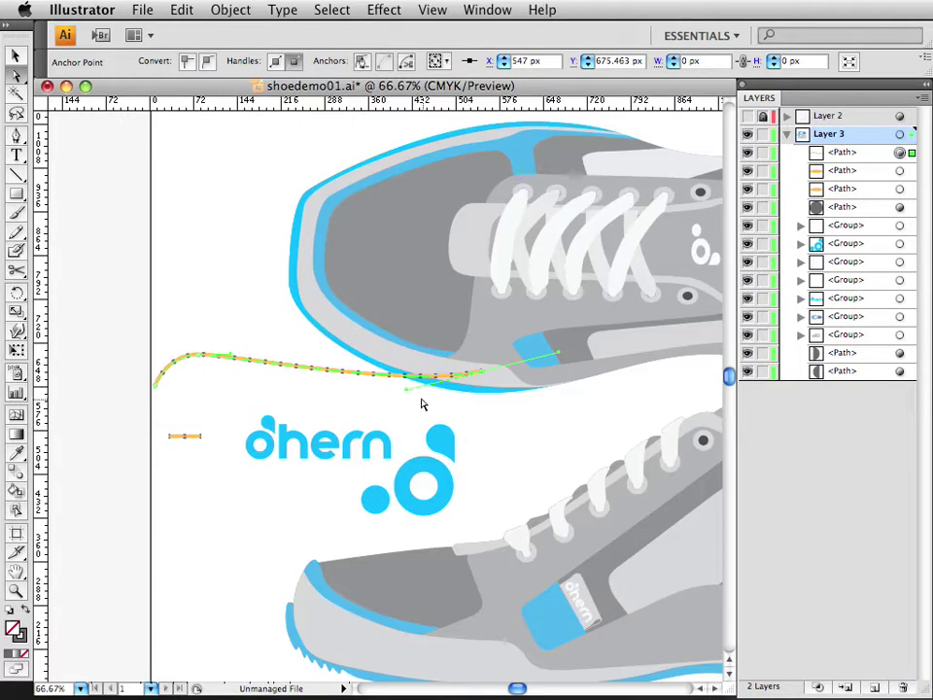
pyautogui.moveTo(407, 390); pyautogui.dragTo(318, 417)
pyautogui.press('v')
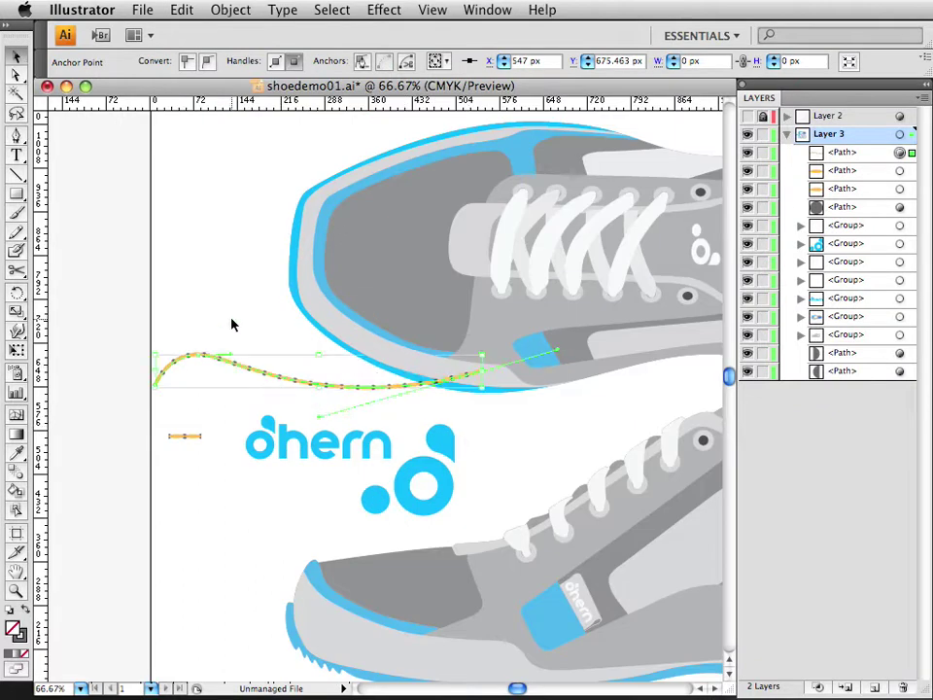
pyautogui.click(232, 320)
# Delete the wavy stitched path above the logo.
pyautogui.moveTo(301, 465); pyautogui.dragTo(244, 463)
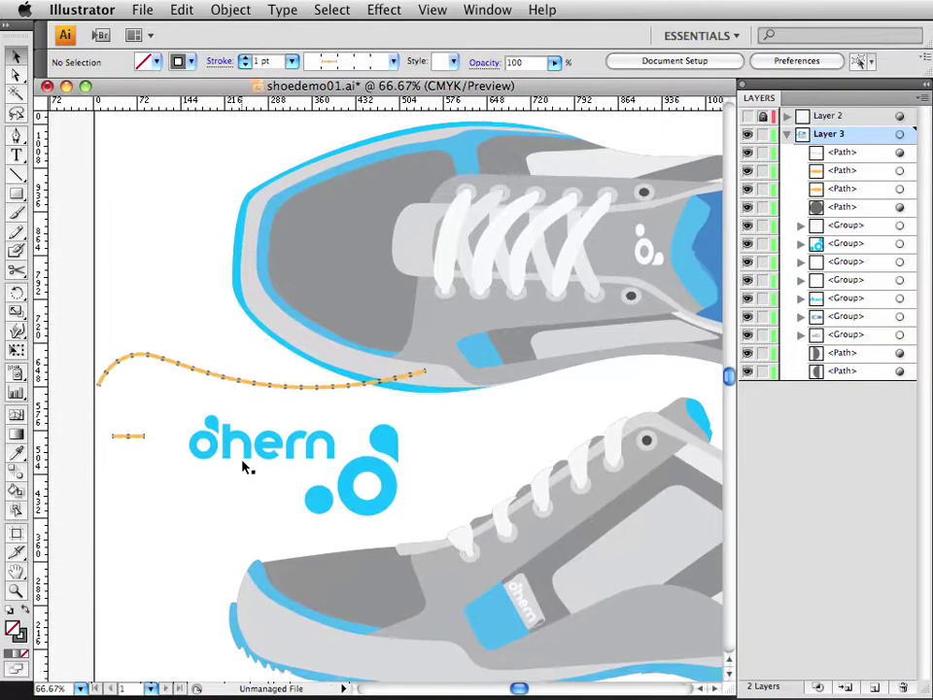
pyautogui.keyDown('super'); pyautogui.click(189, 393); pyautogui.keyUp('super')
pyautogui.moveTo(474, 425); pyautogui.dragTo(411, 448)
pyautogui.keyDown('super'); pyautogui.click(397, 418); pyautogui.keyUp('super')
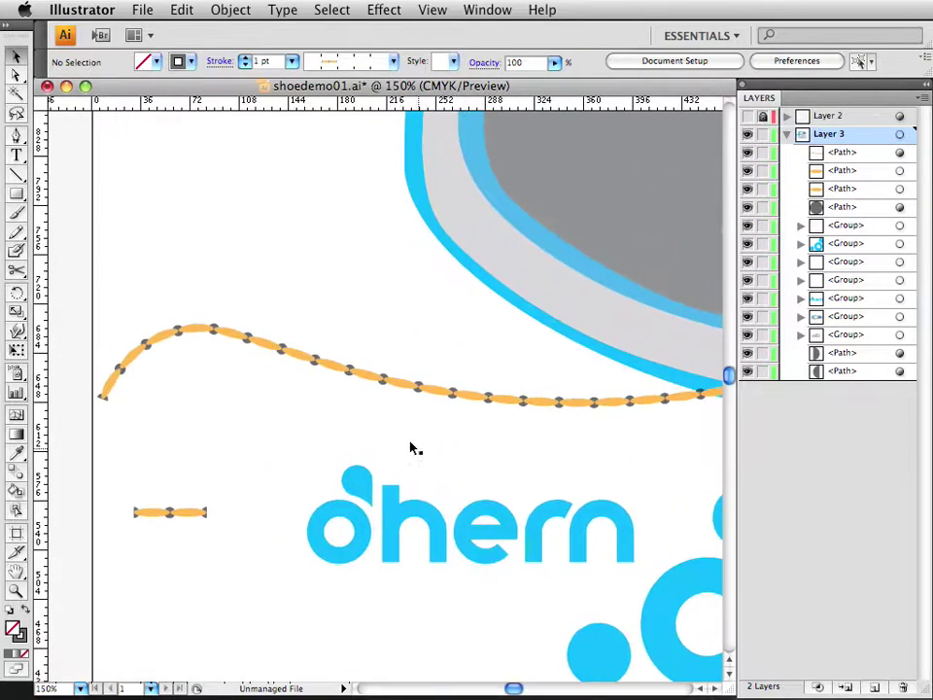
pyautogui.click(349, 375)
pyautogui.press('Delete')
# Space out the horizontal stitch motif by shifting its ellipses and the half circles at both ends outward from the central circle.
pyautogui.moveTo(339, 381); pyautogui.dragTo(346, 375)
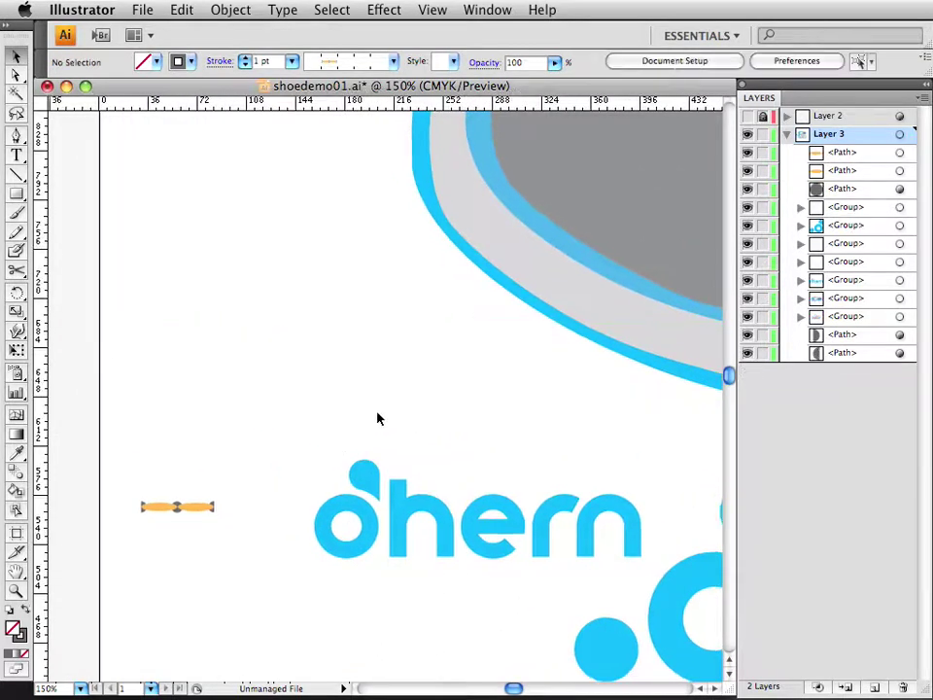
pyautogui.moveTo(377, 415); pyautogui.dragTo(465, 344)
pyautogui.moveTo(202, 396); pyautogui.dragTo(303, 496)
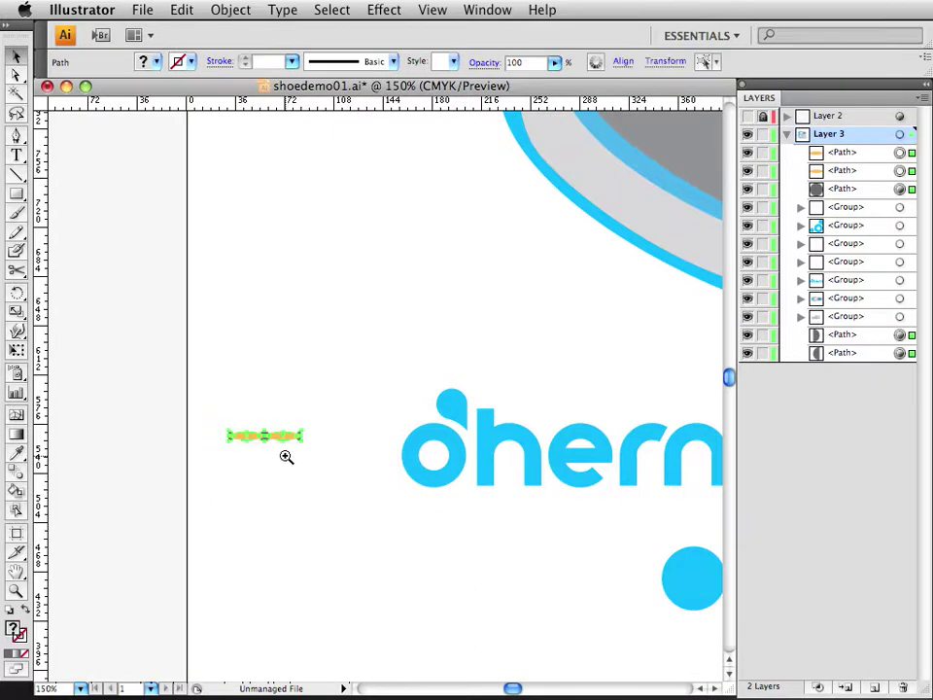
pyautogui.keyDown('super'); pyautogui.click(285, 456); pyautogui.keyUp('super')
pyautogui.keyDown('super'); pyautogui.click(286, 457); pyautogui.keyUp('super')
pyautogui.keyDown('super'); pyautogui.click(519, 274); pyautogui.keyUp('super')
pyautogui.keyDown('super'); pyautogui.click(520, 274); pyautogui.keyUp('super')
pyautogui.moveTo(276, 492); pyautogui.dragTo(411, 377)
pyautogui.keyDown('super'); pyautogui.click(285, 435); pyautogui.keyUp('super')
pyautogui.moveTo(273, 452); pyautogui.dragTo(307, 418)
pyautogui.click(491, 277)
pyautogui.moveTo(489, 330); pyautogui.dragTo(573, 400)
pyautogui.click(245, 334)
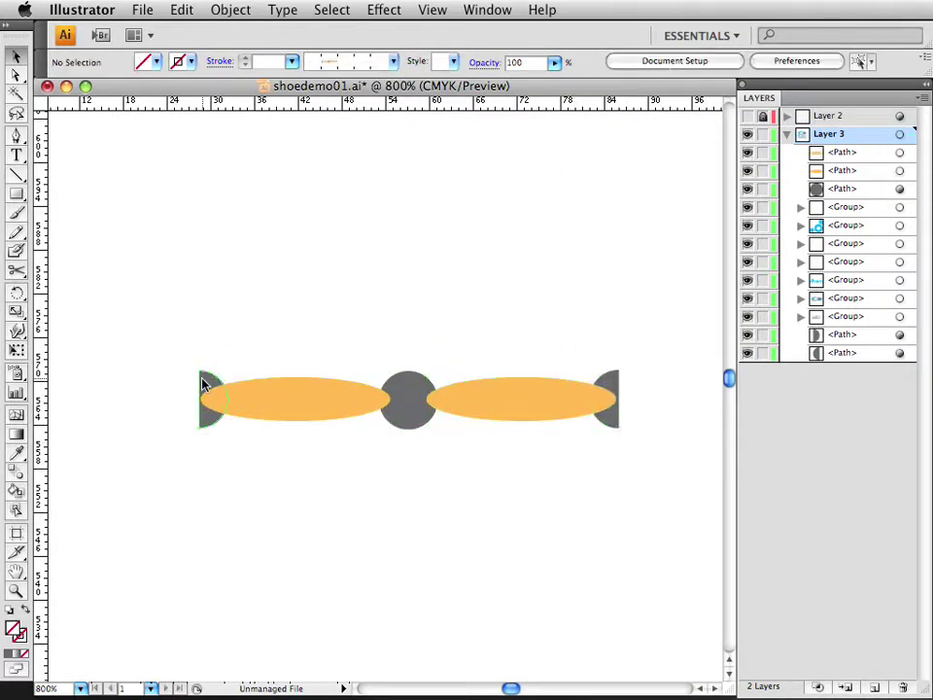
pyautogui.moveTo(200, 383); pyautogui.dragTo(186, 379)
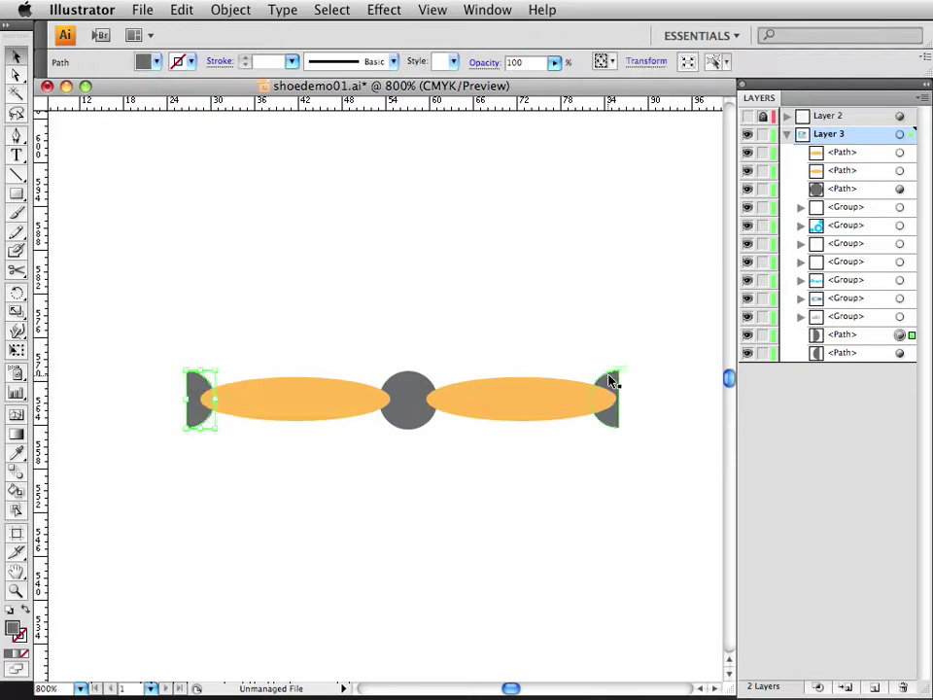
pyautogui.moveTo(611, 381); pyautogui.dragTo(624, 381)
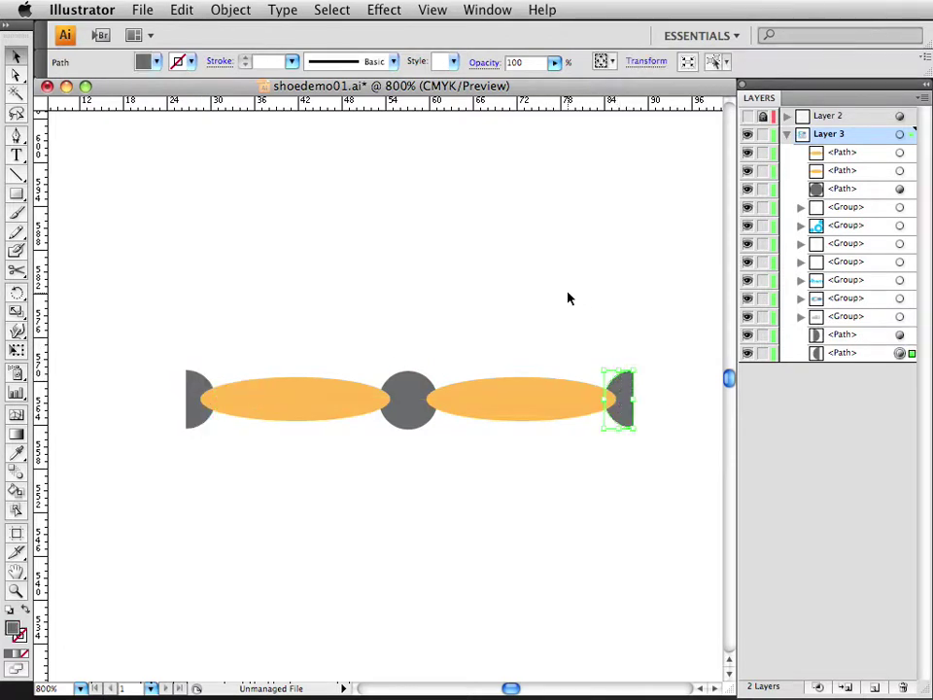
pyautogui.click(562, 293)
# Select the whole stitch motif and scale it down to about 31 px wide.
pyautogui.moveTo(79, 264); pyautogui.dragTo(695, 515)
pyautogui.moveTo(374, 368); pyautogui.dragTo(563, 382)
pyautogui.keyDown('alt'); pyautogui.keyDown('super'); pyautogui.click(422, 383); pyautogui.keyUp('super'); pyautogui.keyUp('alt')
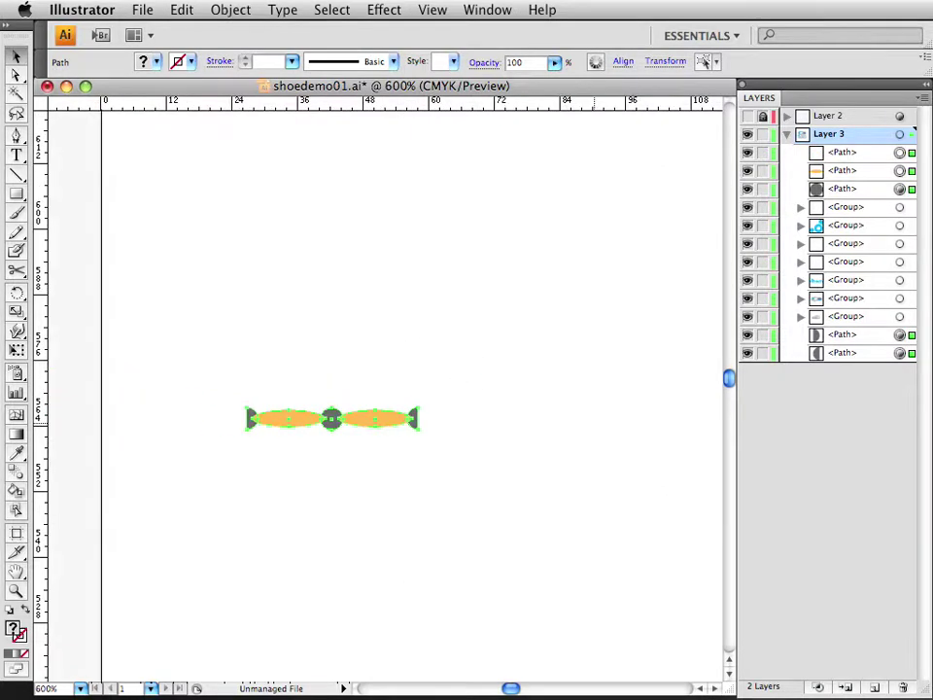
# Show the brushes and create a second pattern brush from the scaled-down stitch motif with the default options.
pyautogui.press('F5')
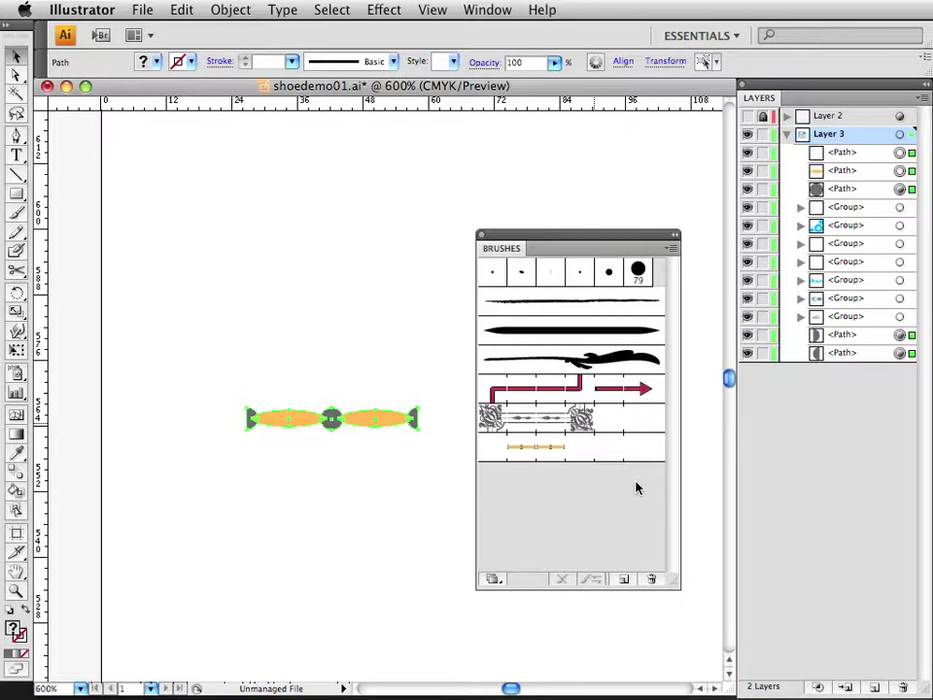
pyautogui.click(624, 580)
pyautogui.click(498, 387)
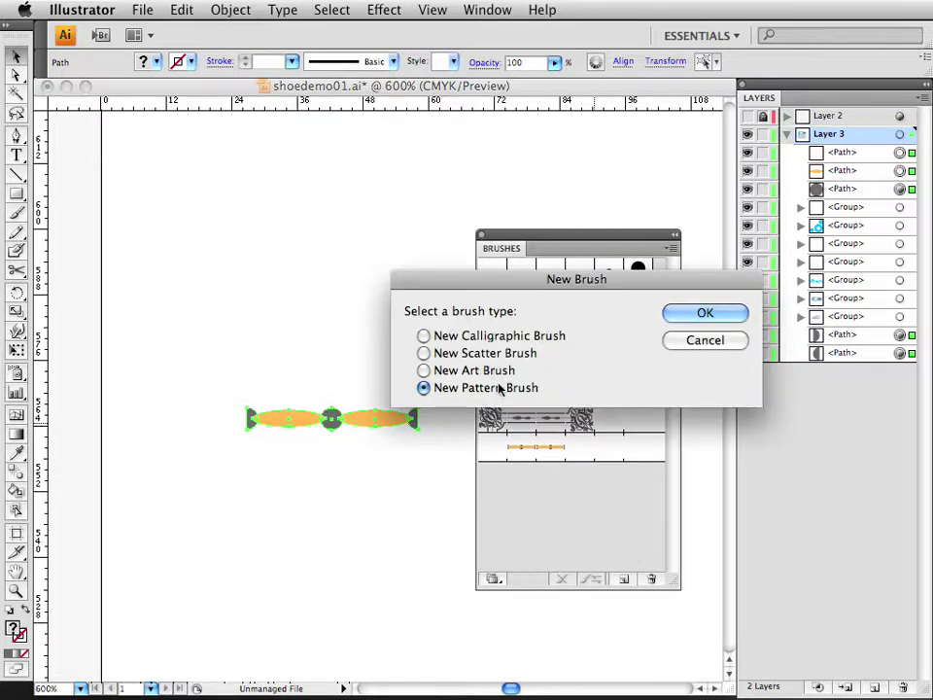
pyautogui.click(717, 312)
pyautogui.click(683, 194)
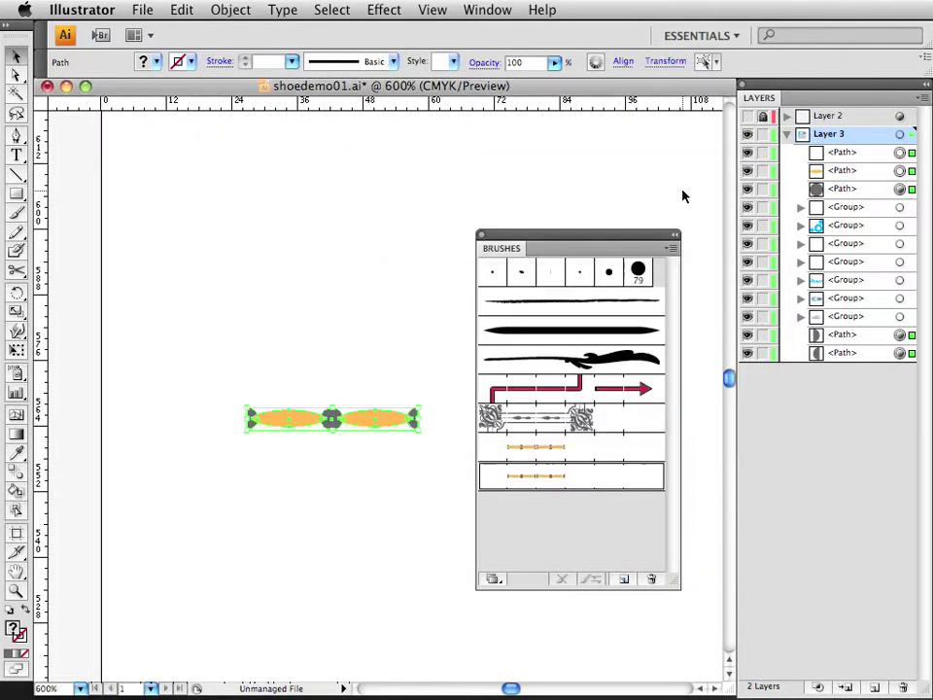
# Clear the brushes off the artwork, isolate the lower shoe's group, and select the light grey rounded panel on its side.
pyautogui.keyDown('alt'); pyautogui.keyDown('super'); pyautogui.click(272, 242); pyautogui.keyUp('super'); pyautogui.keyUp('alt')
pyautogui.keyDown('alt'); pyautogui.keyDown('super'); pyautogui.click(271, 242); pyautogui.keyUp('super'); pyautogui.keyUp('alt')
pyautogui.keyDown('alt'); pyautogui.keyDown('super'); pyautogui.click(271, 242); pyautogui.keyUp('super'); pyautogui.keyUp('alt')
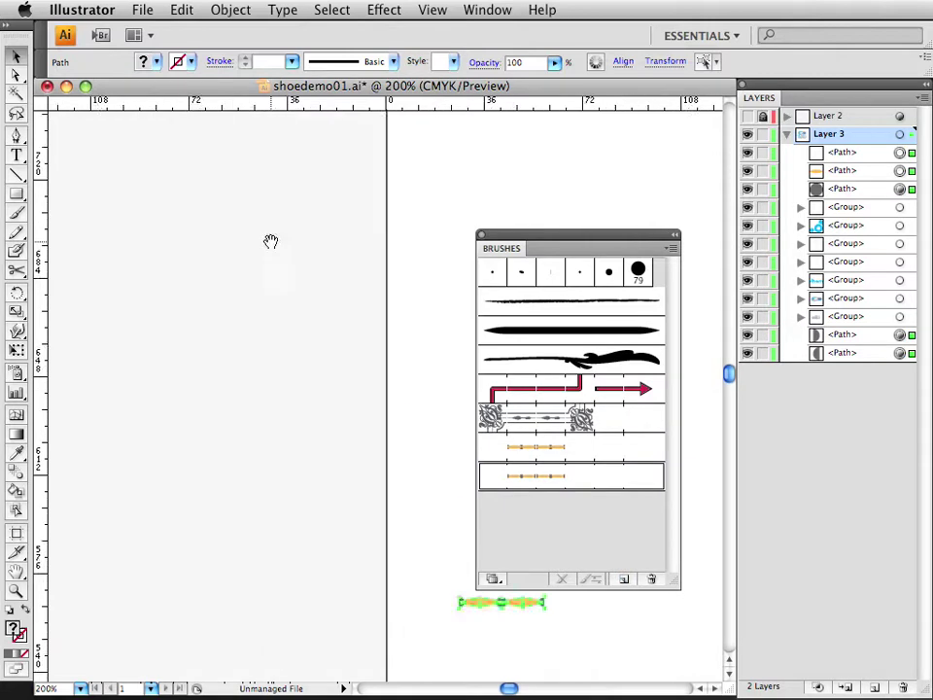
pyautogui.moveTo(339, 483); pyautogui.dragTo(134, 431)
pyautogui.keyDown('alt'); pyautogui.keyDown('super'); pyautogui.click(217, 419); pyautogui.keyUp('super'); pyautogui.keyUp('alt')
pyautogui.keyDown('alt'); pyautogui.keyDown('super'); pyautogui.click(241, 406); pyautogui.keyUp('super'); pyautogui.keyUp('alt')
pyautogui.keyDown('alt'); pyautogui.keyDown('super'); pyautogui.click(242, 406); pyautogui.keyUp('super'); pyautogui.keyUp('alt')
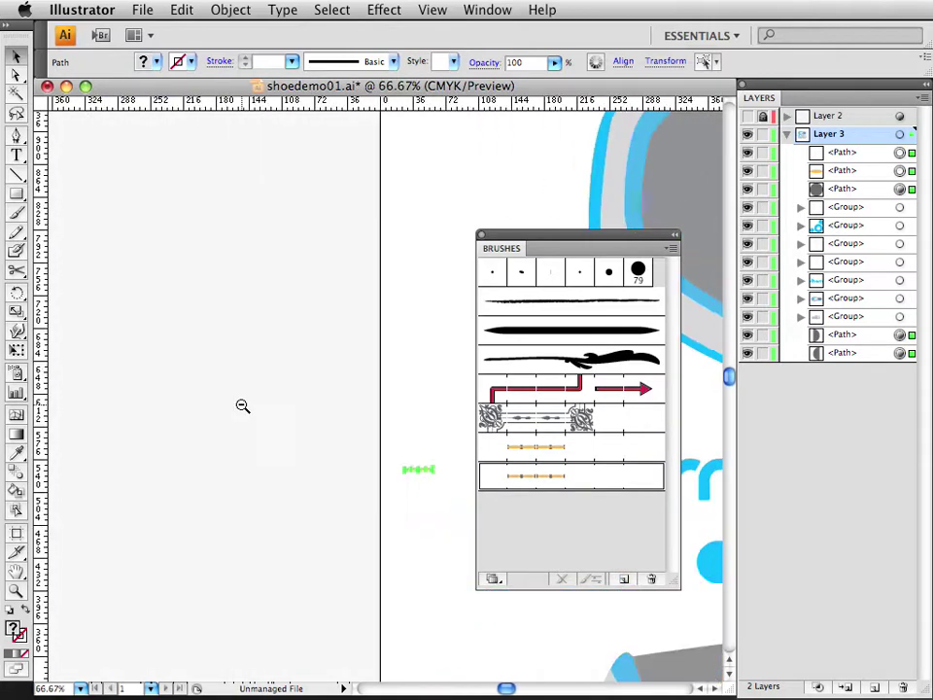
pyautogui.moveTo(332, 522); pyautogui.dragTo(108, 451)
pyautogui.moveTo(296, 451); pyautogui.dragTo(137, 450)
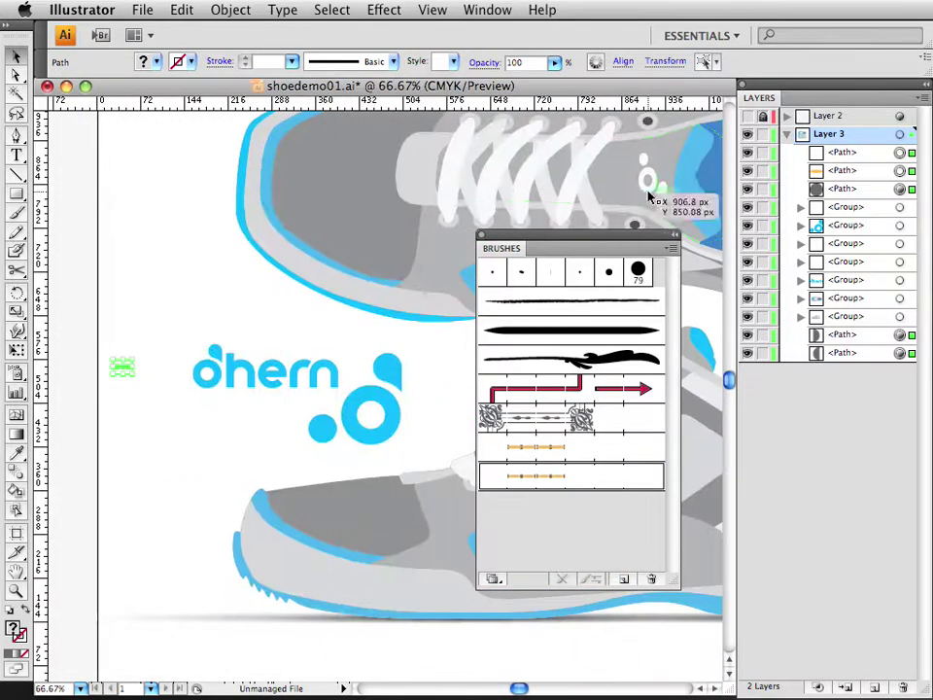
pyautogui.moveTo(601, 235); pyautogui.dragTo(932, 441)
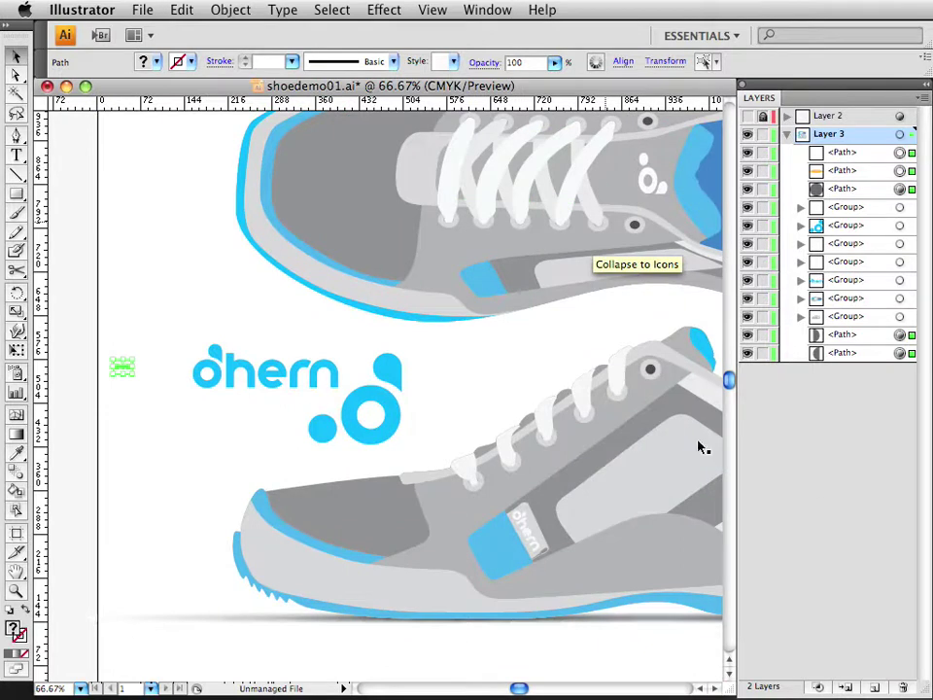
pyautogui.moveTo(620, 424); pyautogui.dragTo(402, 374)
pyautogui.keyDown('super'); pyautogui.click(453, 424); pyautogui.keyUp('super')
pyautogui.click(412, 409)
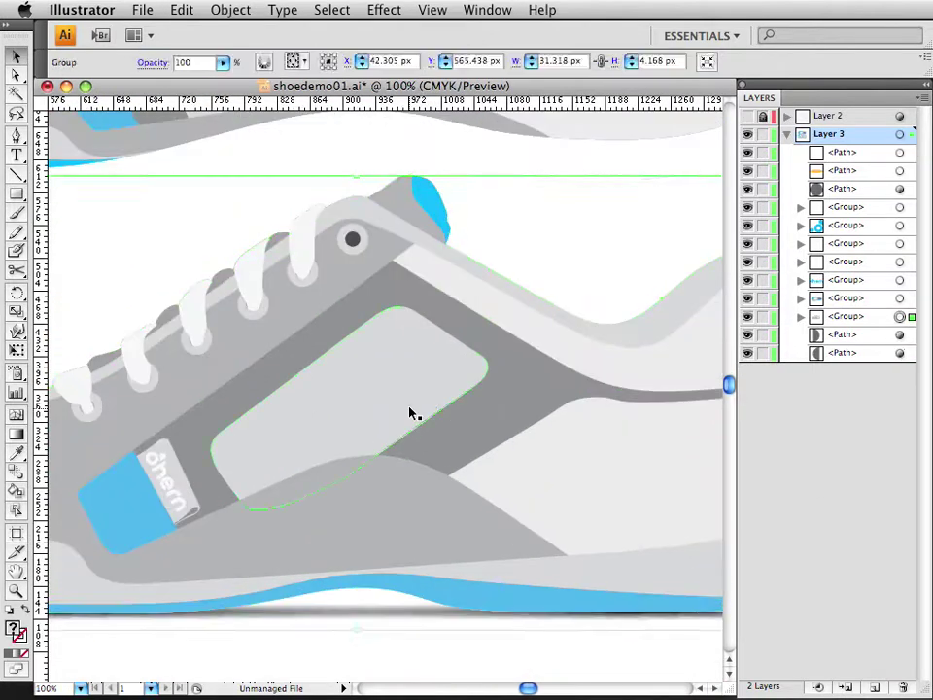
pyautogui.doubleClick(411, 414)
pyautogui.hscroll(-3, 418, 393)
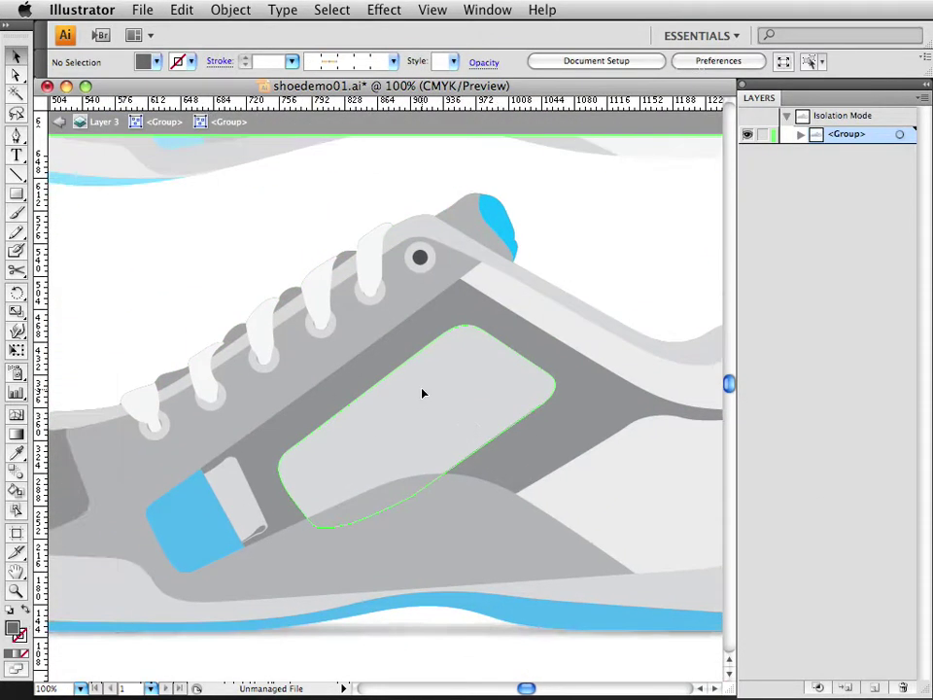
pyautogui.click(420, 393)
# Show the Appearance attributes of the selected side panel shape, enlarging the list and moving it clear of the shape.
pyautogui.keyDown('super'); pyautogui.click(512, 329); pyautogui.keyUp('super')
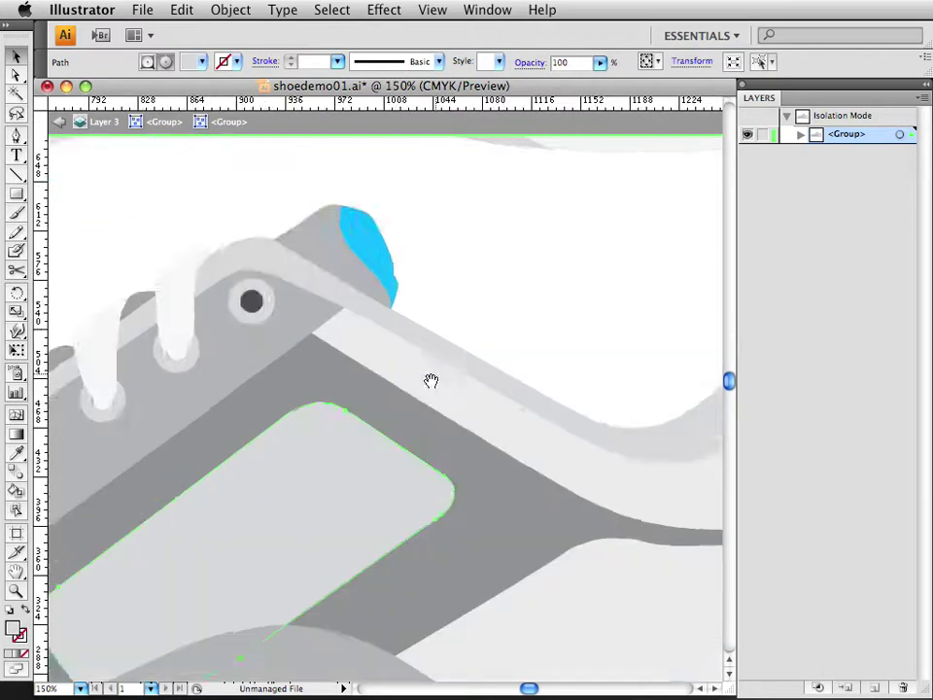
pyautogui.hscroll(-5, 431, 380)
pyautogui.scroll(-5, 430, 380)
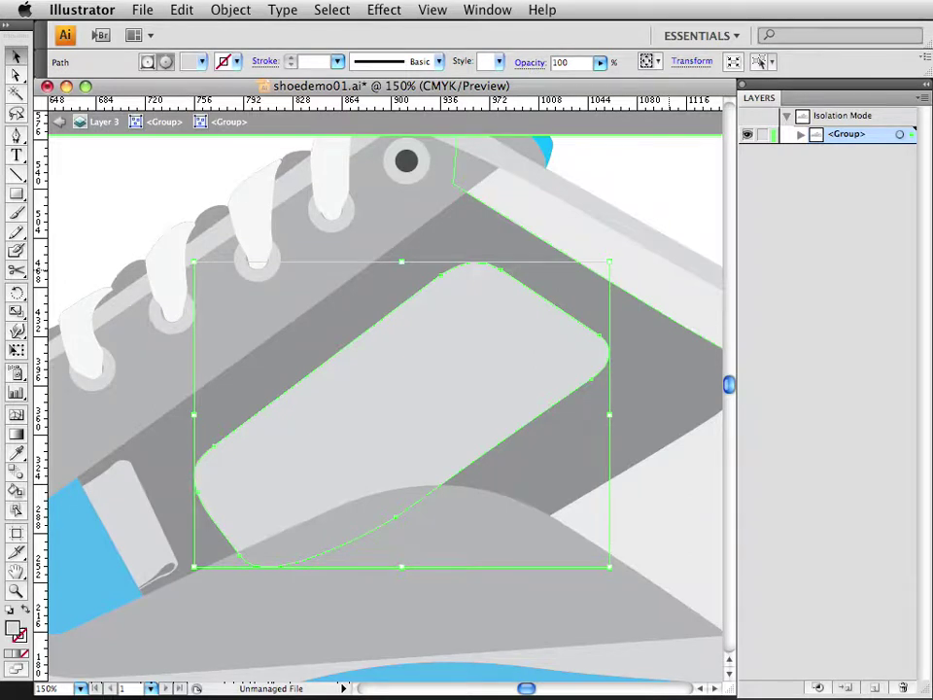
pyautogui.moveTo(606, 186); pyautogui.dragTo(629, 167)
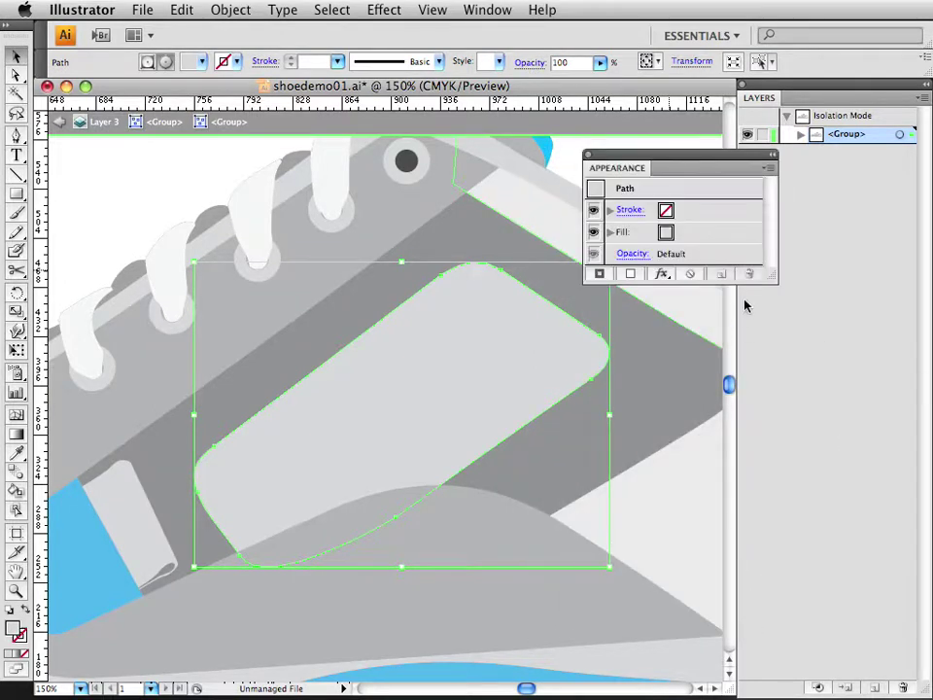
pyautogui.moveTo(769, 276); pyautogui.dragTo(777, 491)
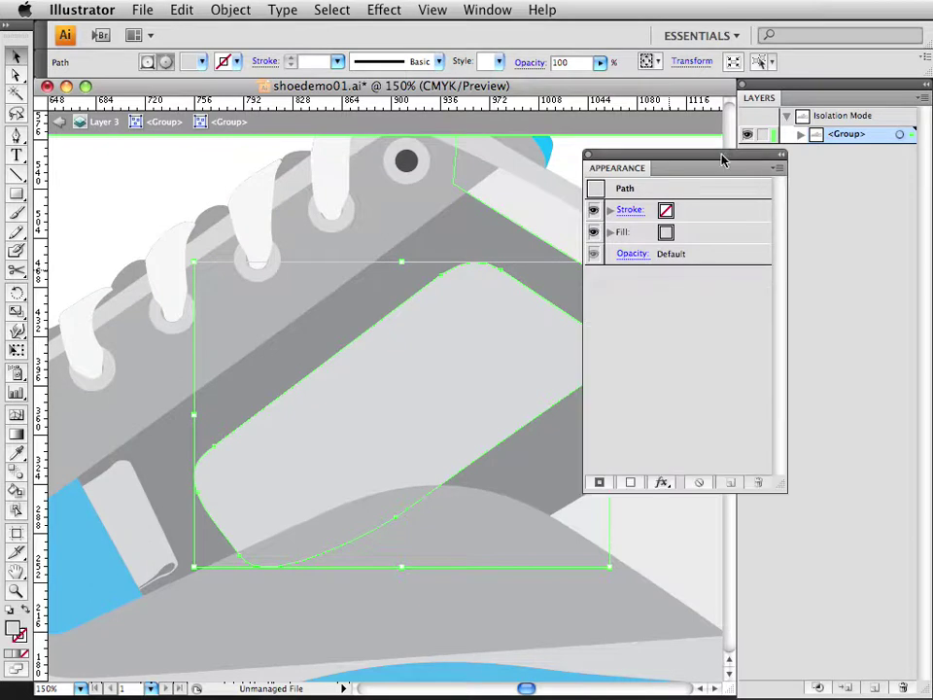
pyautogui.moveTo(727, 158); pyautogui.dragTo(789, 213)
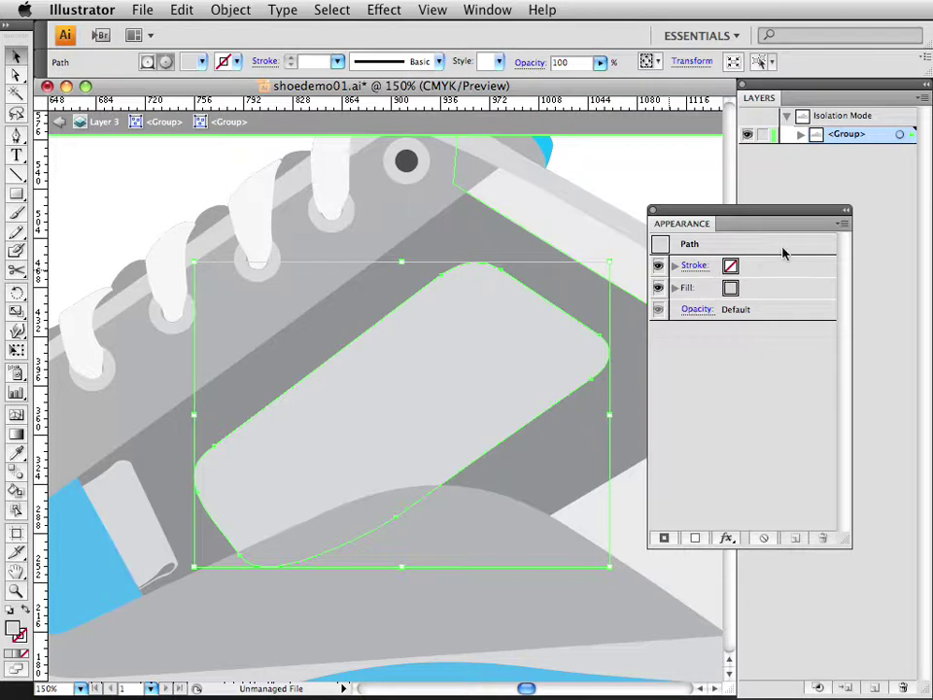
# Add a new 1 pt black stroke to the light grey side panel shape and move the Appearance attributes off it.
pyautogui.click(843, 225)
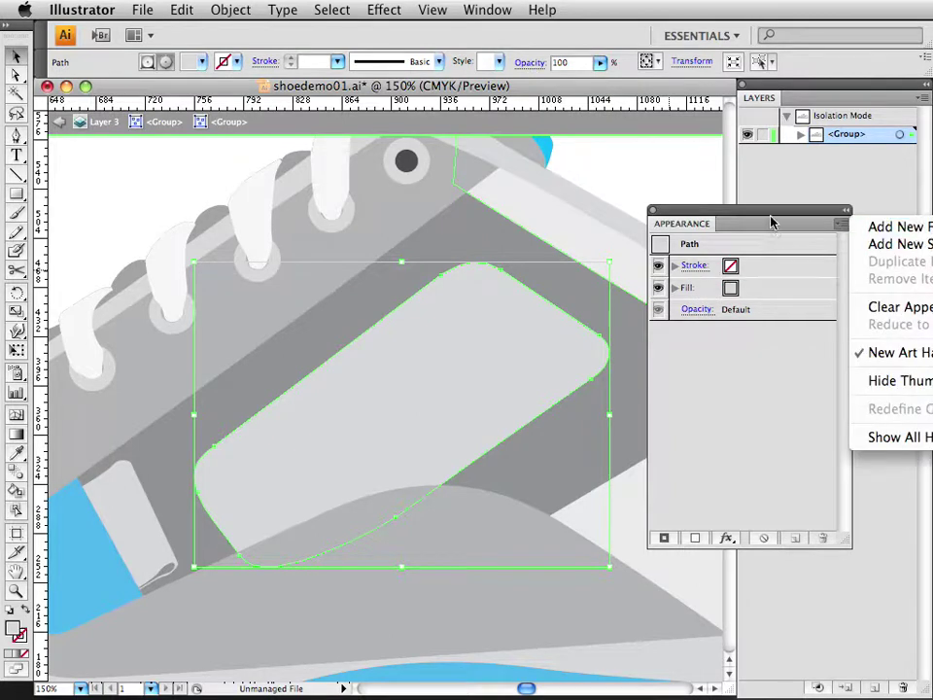
pyautogui.click(770, 221)
pyautogui.hotkey('shift', 'F6')
pyautogui.hotkey('shift', 'F6')
pyautogui.click(671, 217)
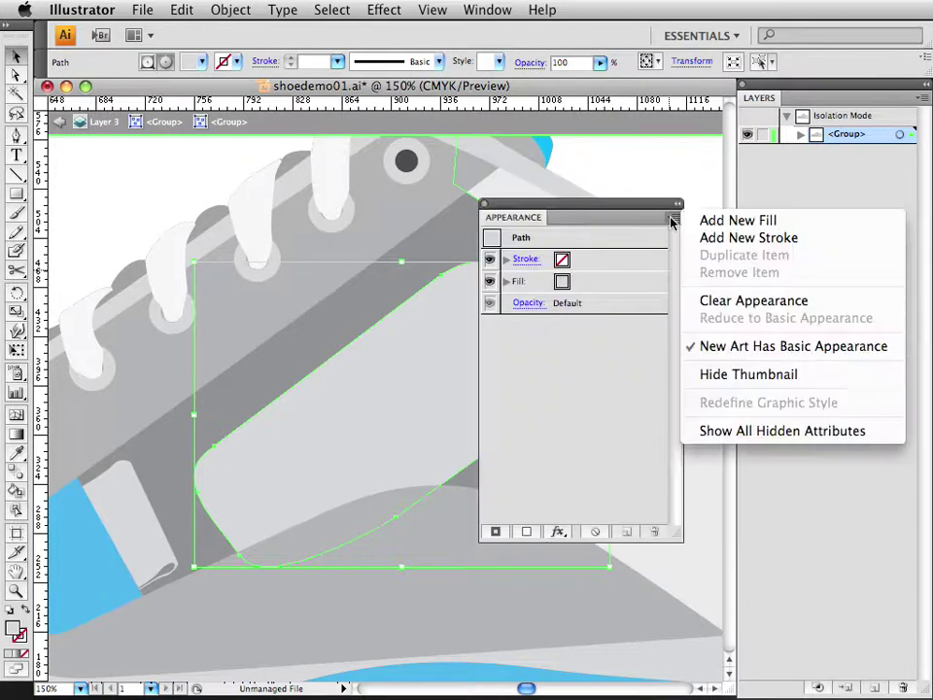
pyautogui.click(728, 240)
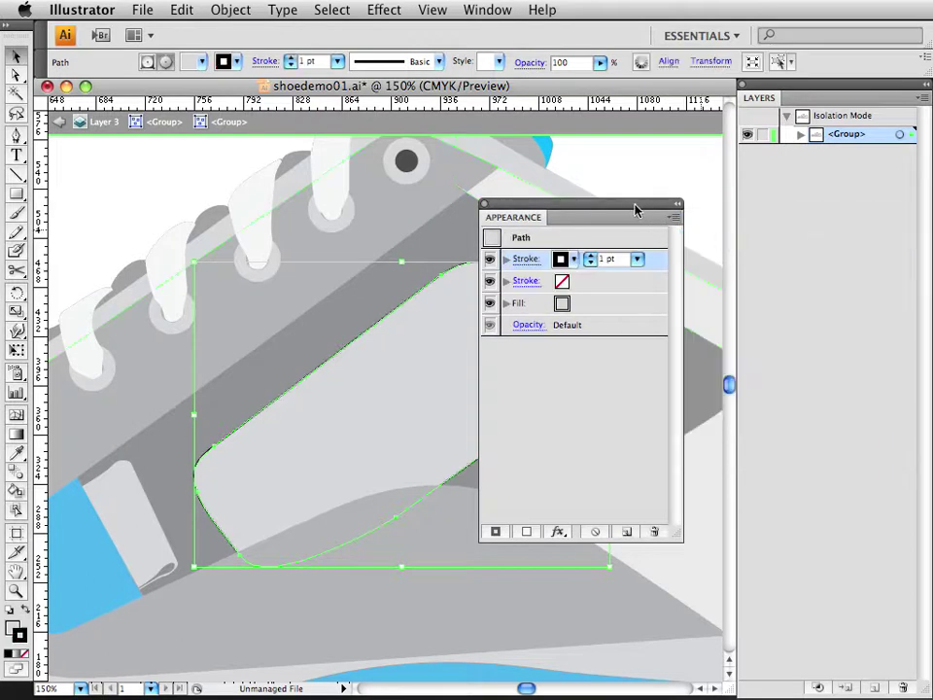
pyautogui.moveTo(629, 206); pyautogui.dragTo(716, 130)
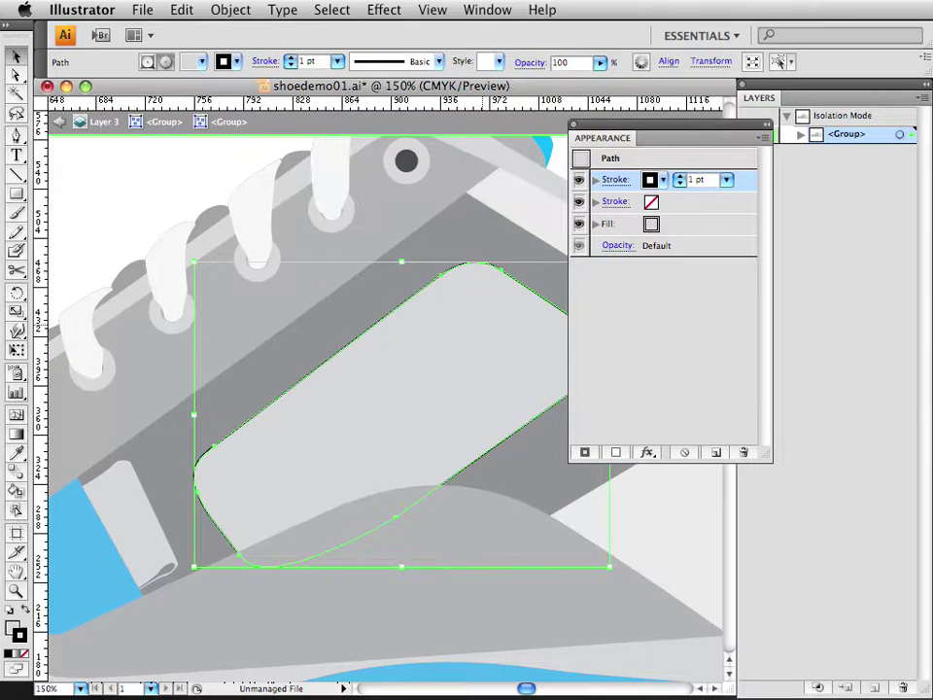
# Apply the newer stitch pattern brush to the side panel's 1 pt stroke and move the Brushes and Appearance attributes clear of the shape.
pyautogui.moveTo(780, 696); pyautogui.dragTo(773, 247)
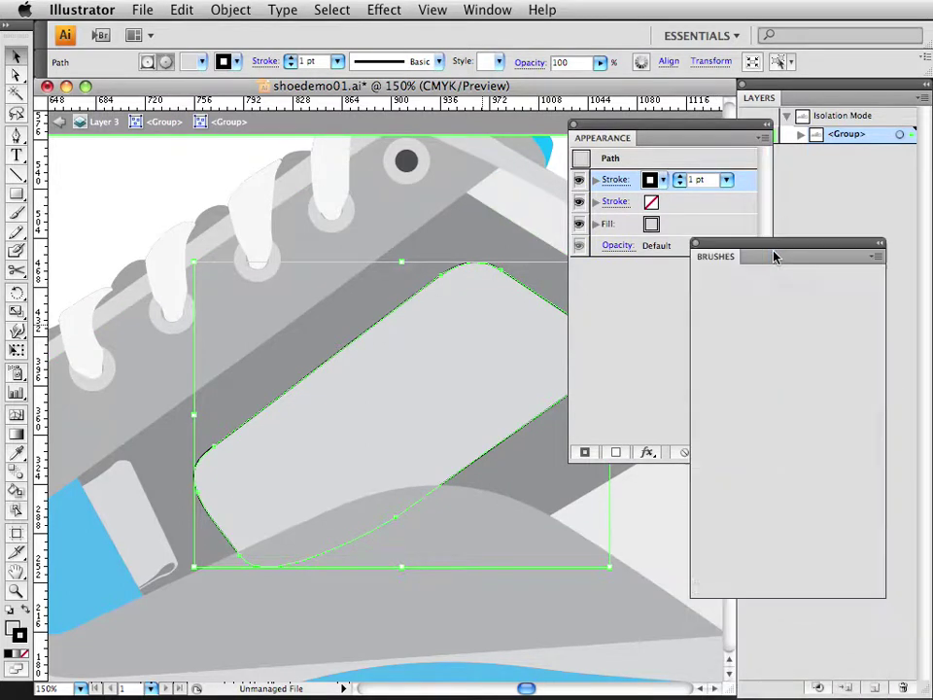
pyautogui.click(763, 493)
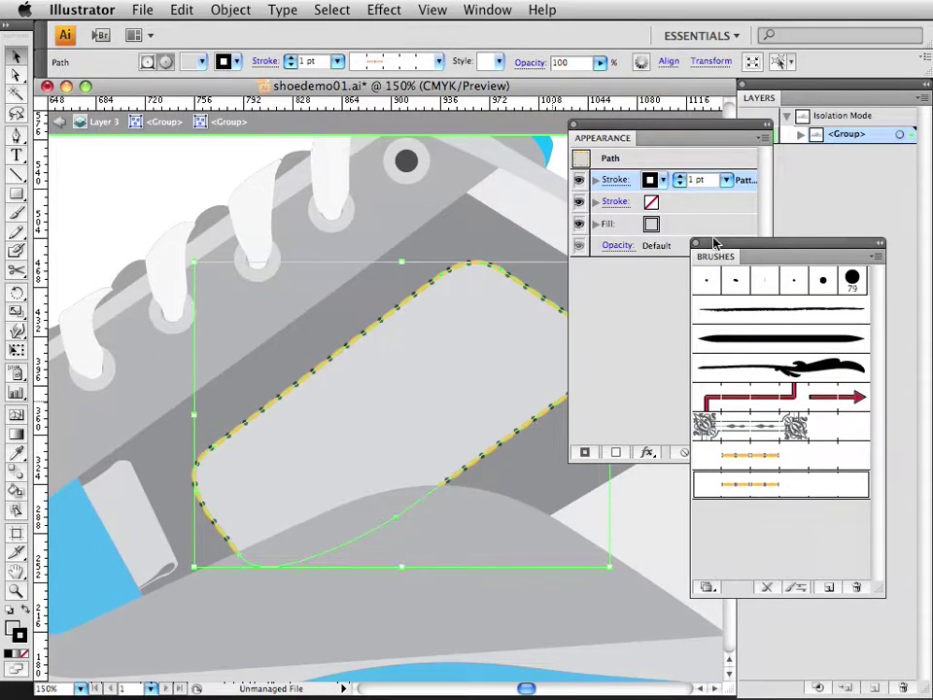
pyautogui.moveTo(717, 244)
pyautogui.mouseDown()
pyautogui.moveTo(777, 294)
pyautogui.moveTo(789, 694)
pyautogui.mouseUp()
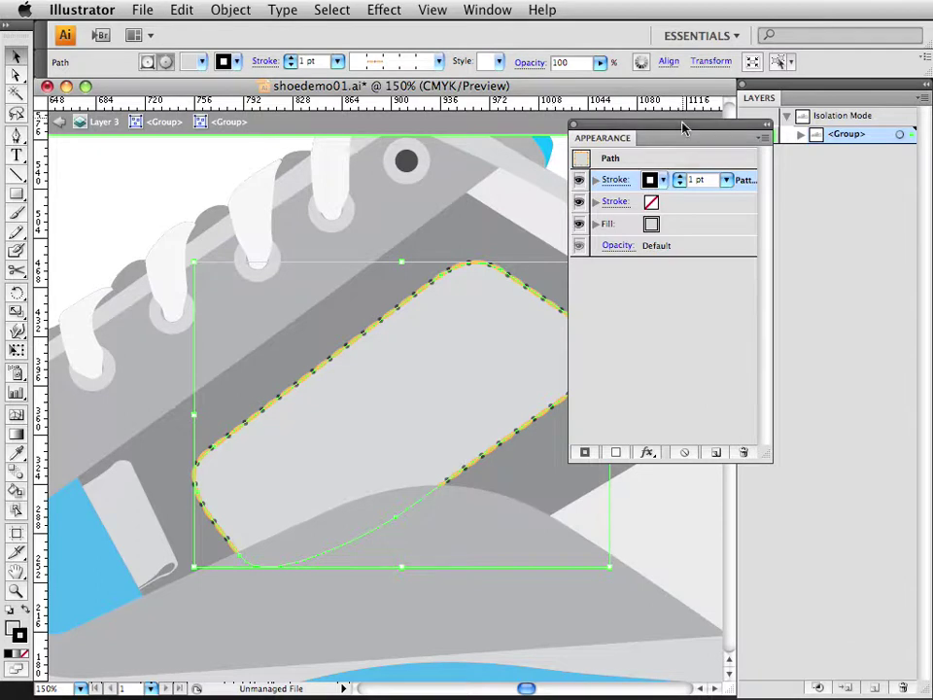
pyautogui.moveTo(683, 118); pyautogui.dragTo(822, 189)
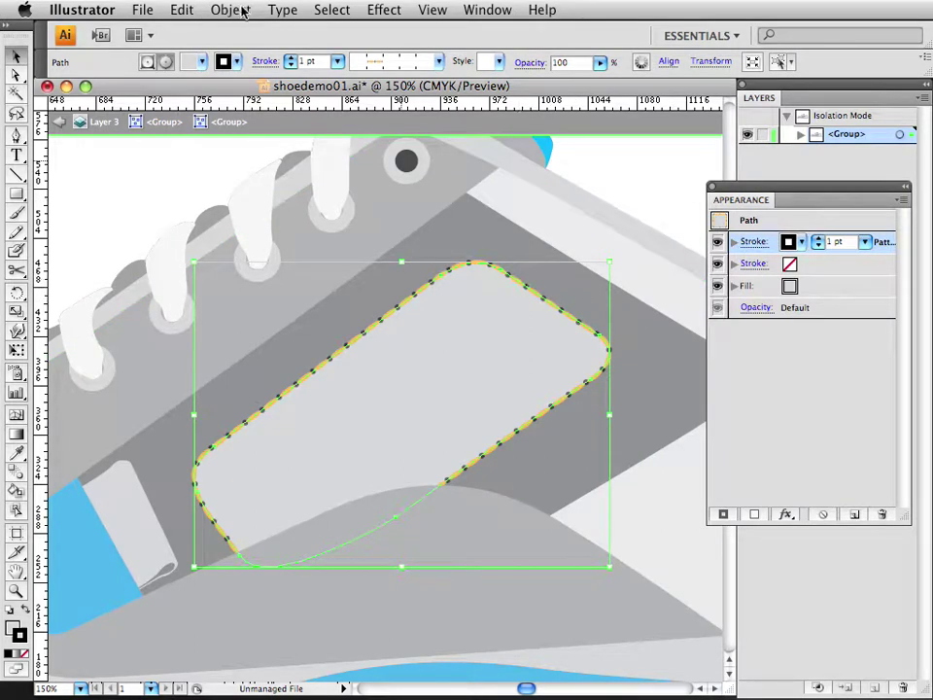
# Offset the side panel's stitched stroke outward by 10 px with a previewed Offset Path effect, keeping miter joins and a miter limit of 4.
pyautogui.click(384, 9)
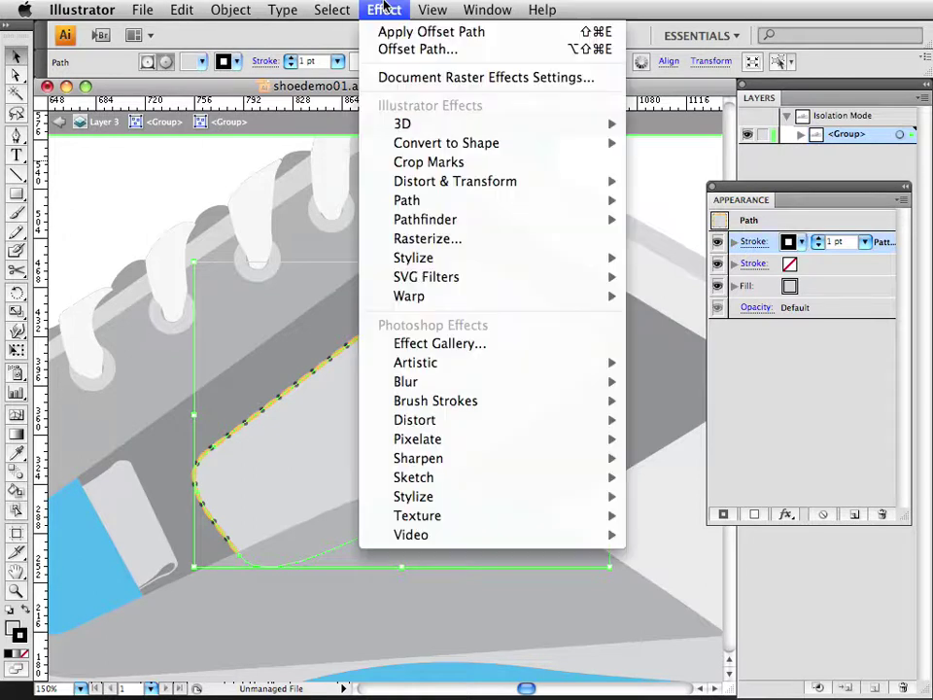
pyautogui.moveTo(441, 202)
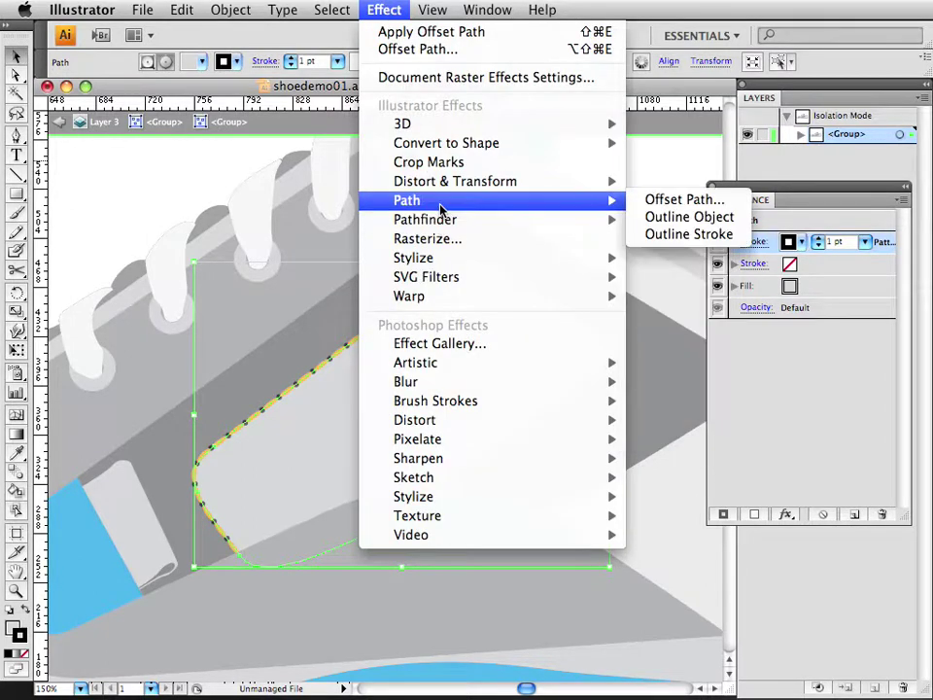
pyautogui.click(680, 199)
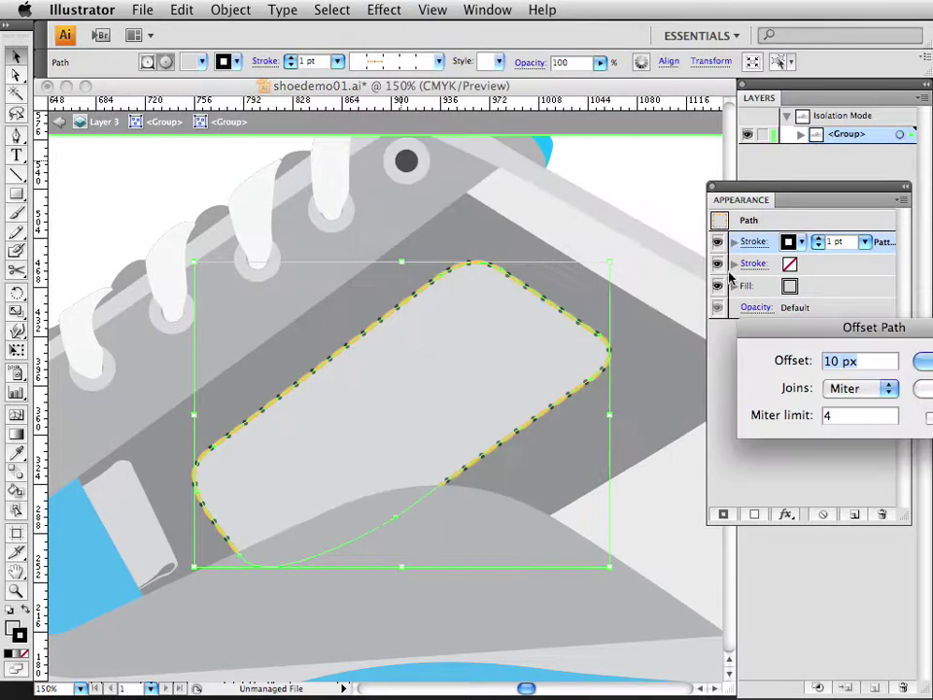
pyautogui.moveTo(801, 331); pyautogui.dragTo(443, 354)
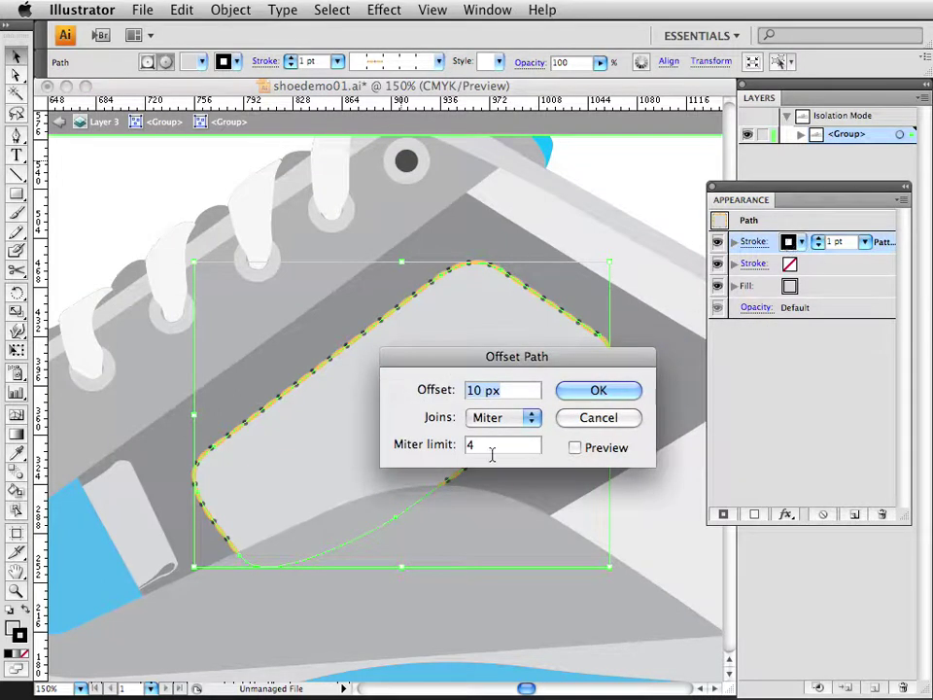
pyautogui.click(600, 450)
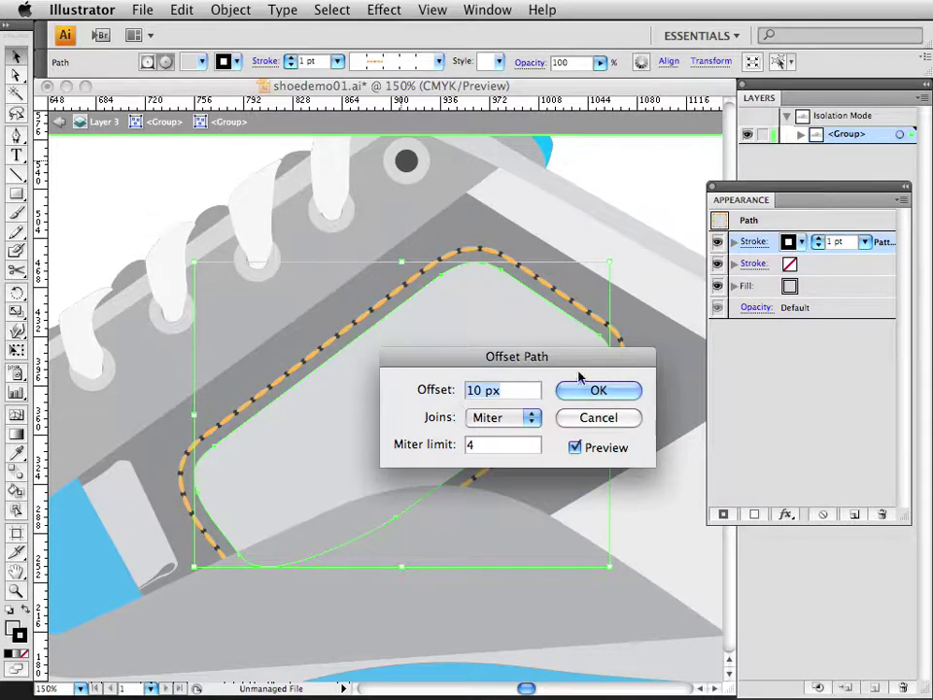
pyautogui.click(597, 388)
pyautogui.click(652, 198)
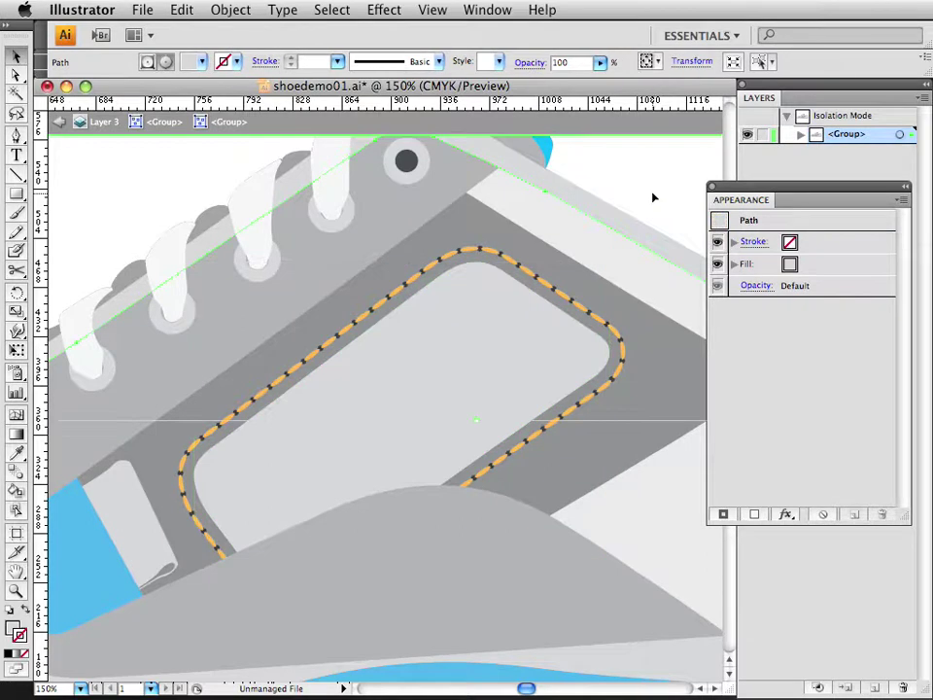
# Try moving the anchor point at the side panel's upper corner inward, and undo the move.
pyautogui.press('a')
pyautogui.moveTo(511, 280); pyautogui.dragTo(492, 338)
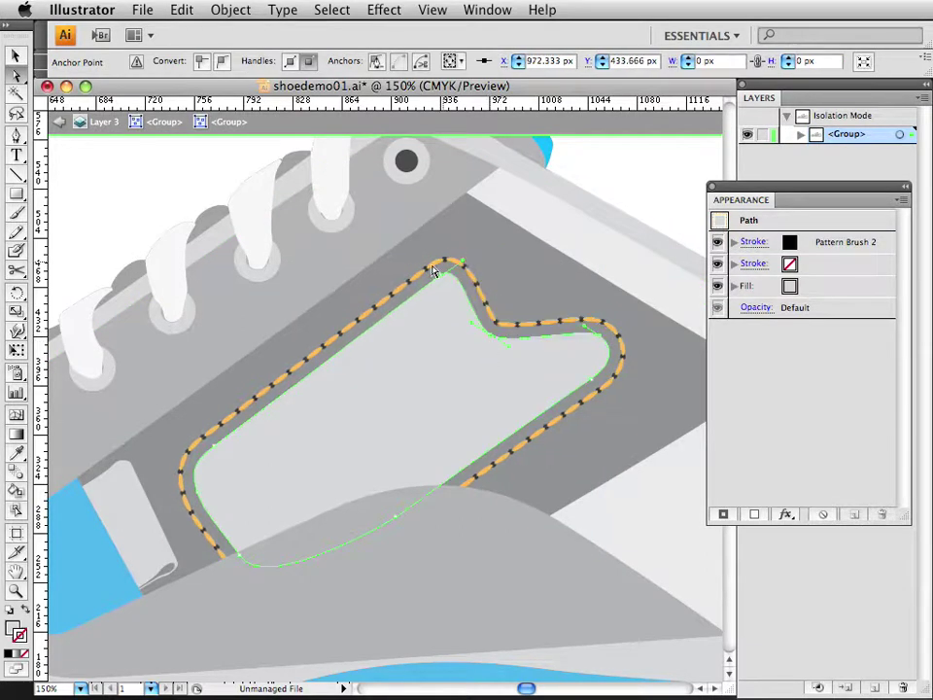
pyautogui.hotkey('ctrl', 'z')
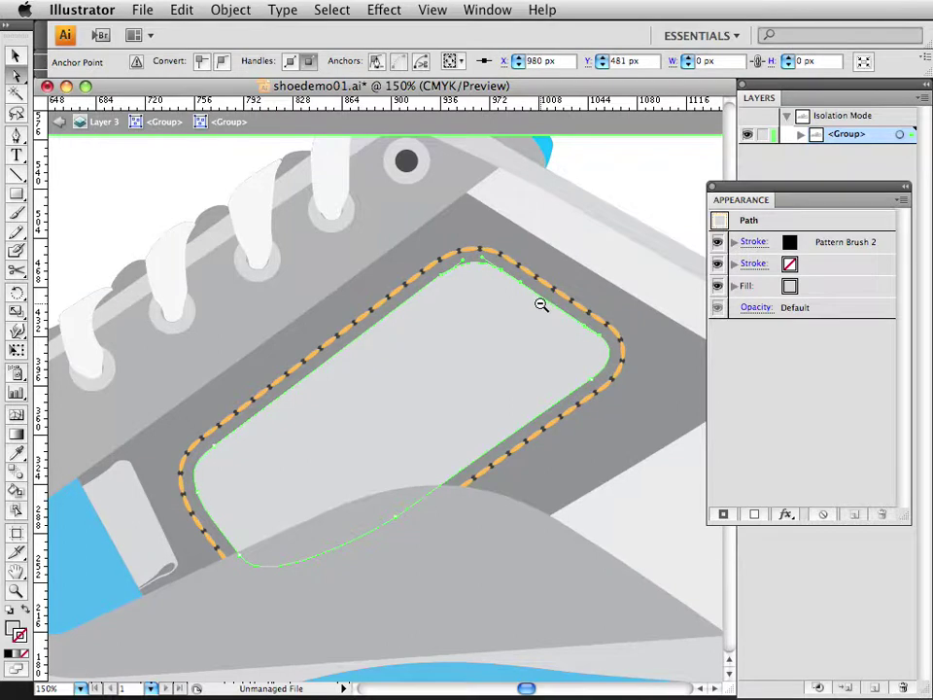
# Select the light grey side panel again and add another 1 pt black stroke above its stitched stroke.
pyautogui.keyDown('alt'); pyautogui.keyDown('super'); pyautogui.click(541, 305); pyautogui.keyUp('super'); pyautogui.keyUp('alt')
pyautogui.keyDown('alt'); pyautogui.keyDown('super'); pyautogui.click(542, 305); pyautogui.keyUp('super'); pyautogui.keyUp('alt')
pyautogui.moveTo(475, 427); pyautogui.dragTo(531, 349)
pyautogui.press('v')
pyautogui.click(643, 390)
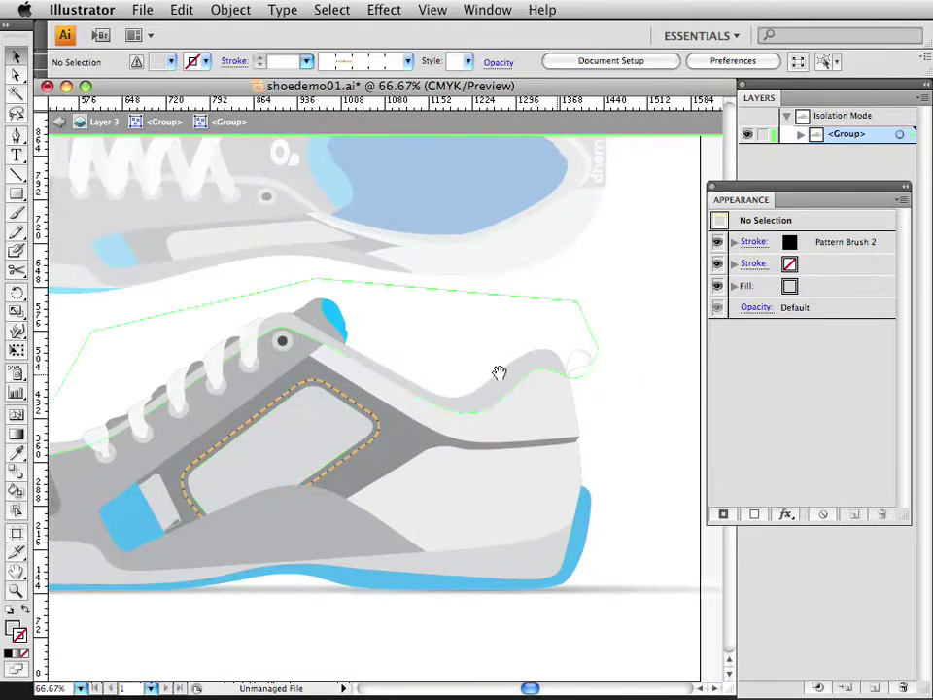
pyautogui.moveTo(404, 383); pyautogui.dragTo(583, 368)
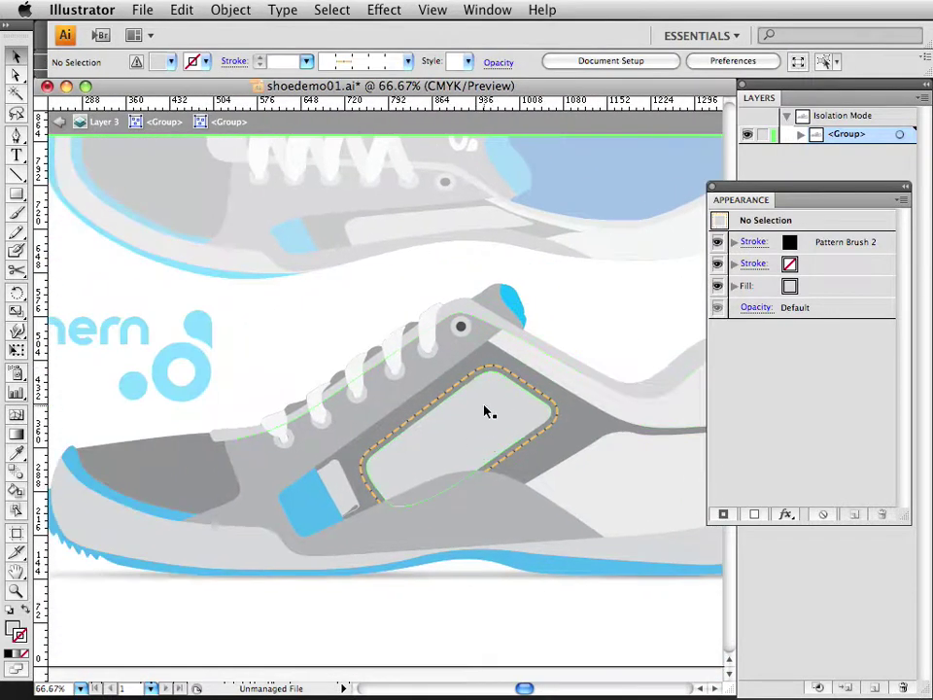
pyautogui.click(484, 408)
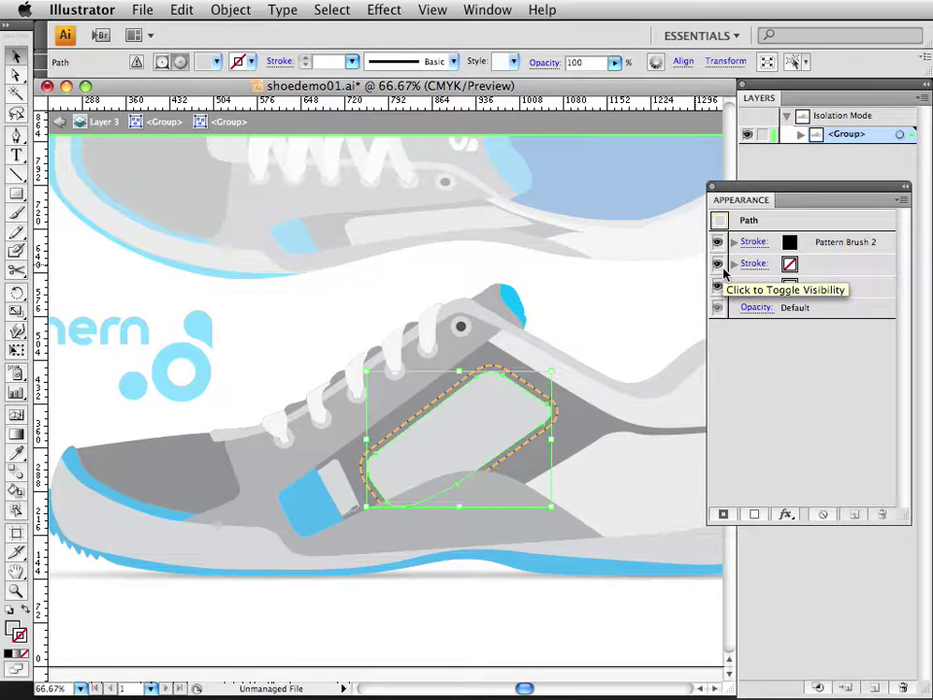
pyautogui.click(812, 246)
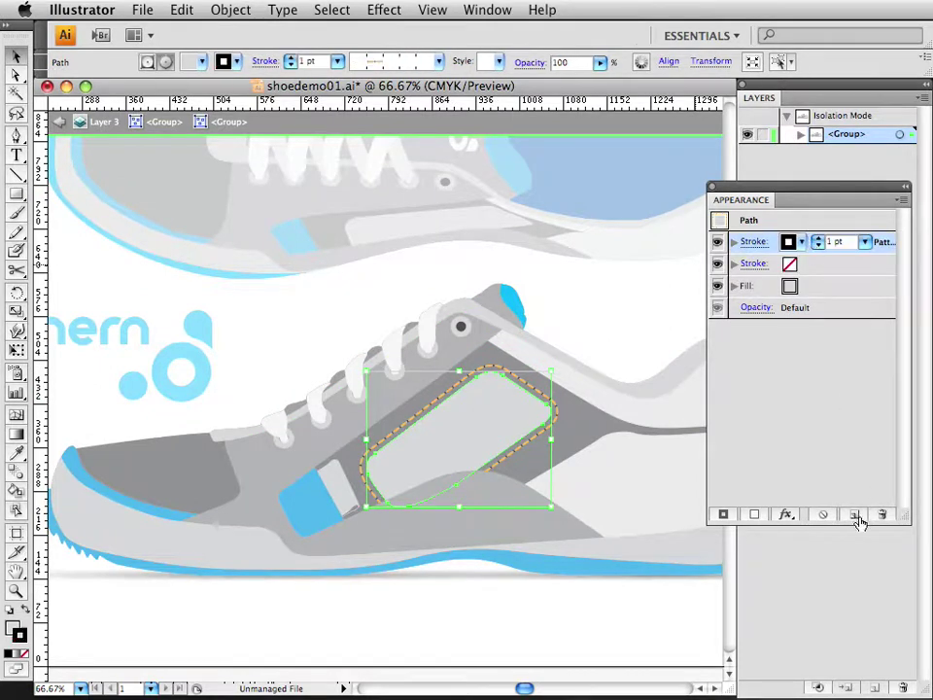
pyautogui.click(901, 204)
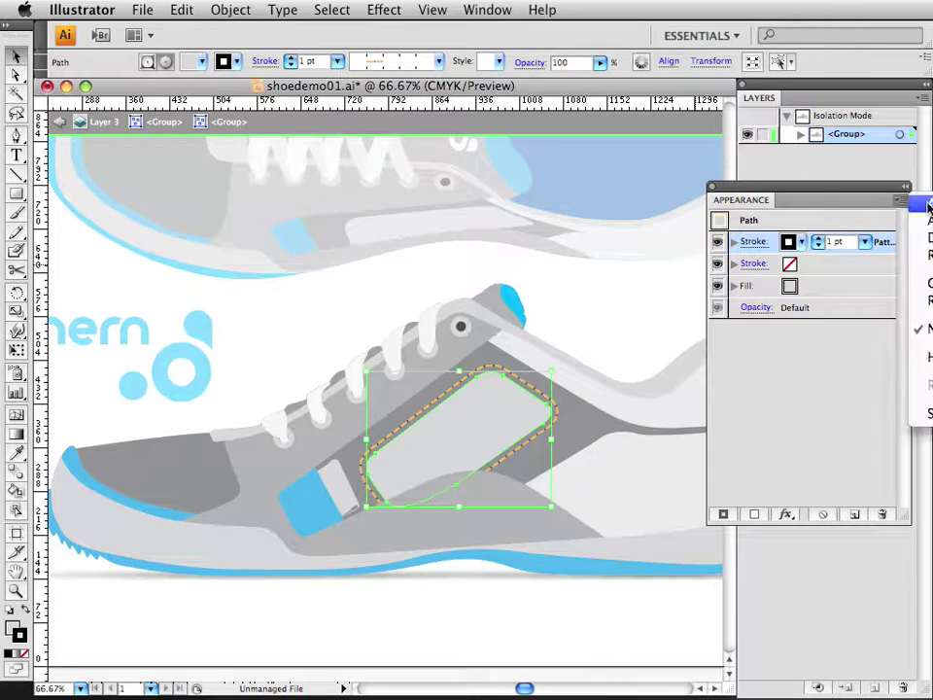
pyautogui.click(911, 212)
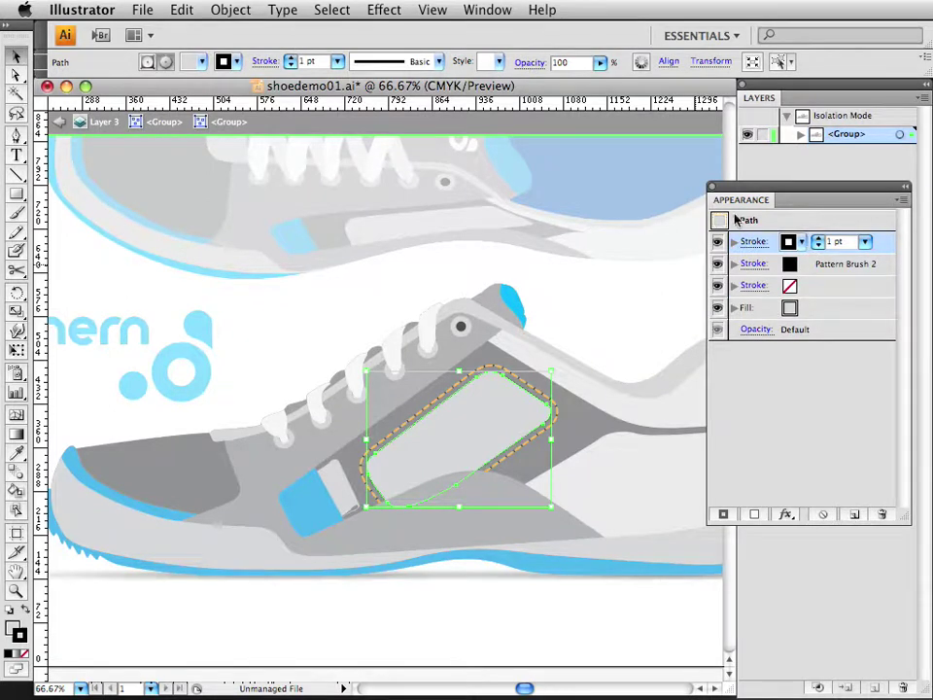
# Offset the side panel's new stroke by -5 px with a previewed Offset Path effect, keeping miter joins and a miter limit of 4.
pyautogui.click(384, 9)
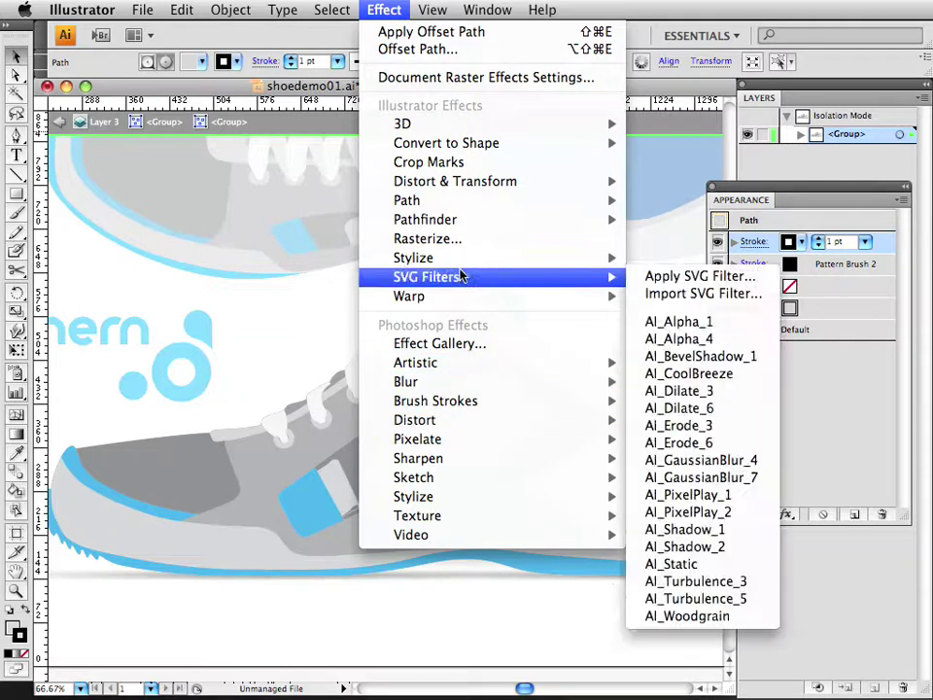
pyautogui.moveTo(475, 206)
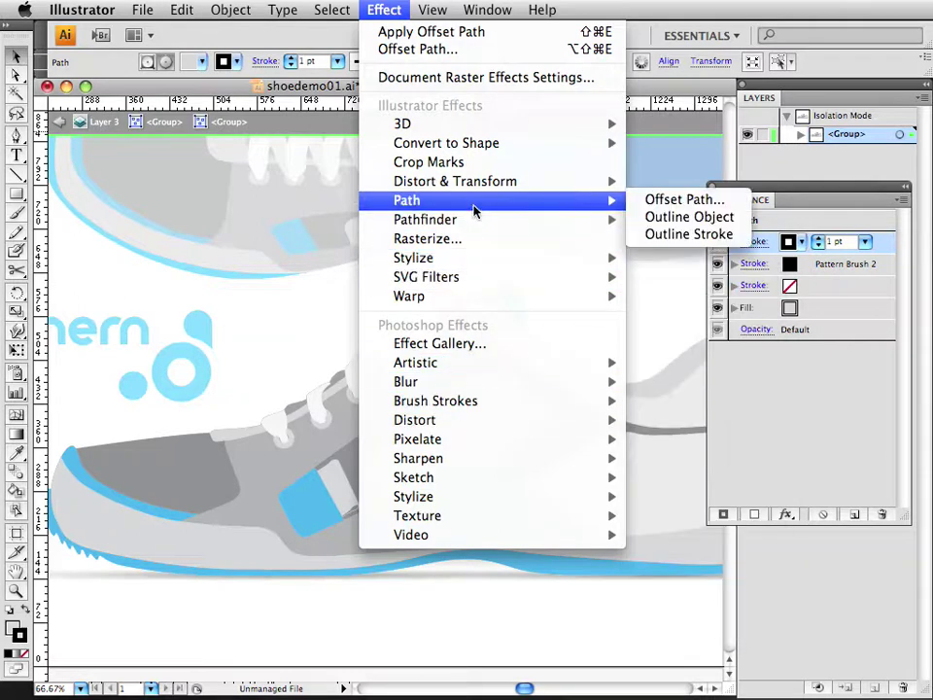
pyautogui.click(667, 199)
pyautogui.moveTo(859, 338); pyautogui.dragTo(603, 278)
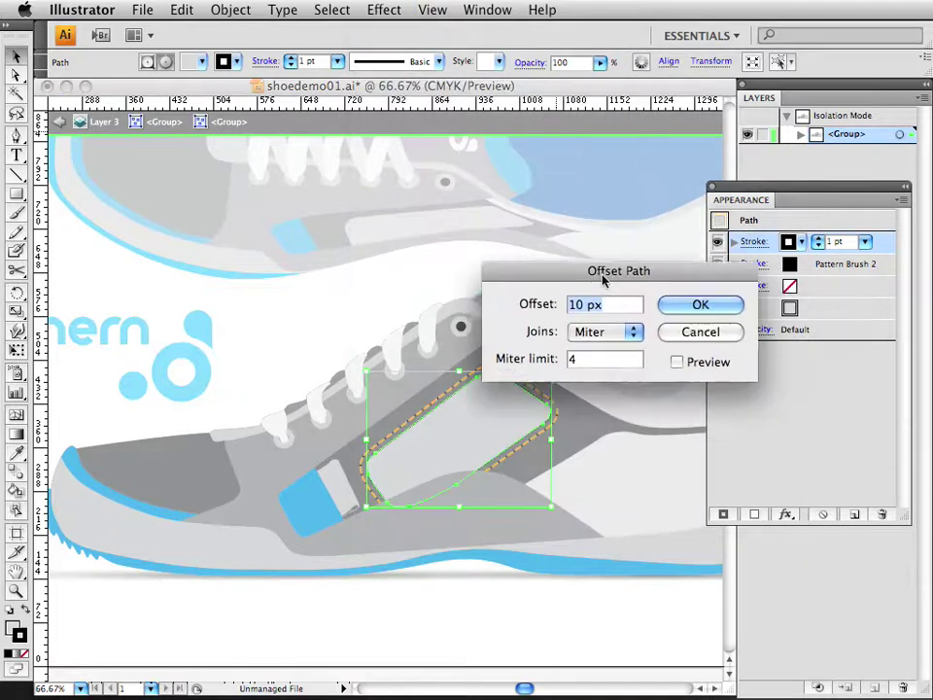
pyautogui.click(673, 359)
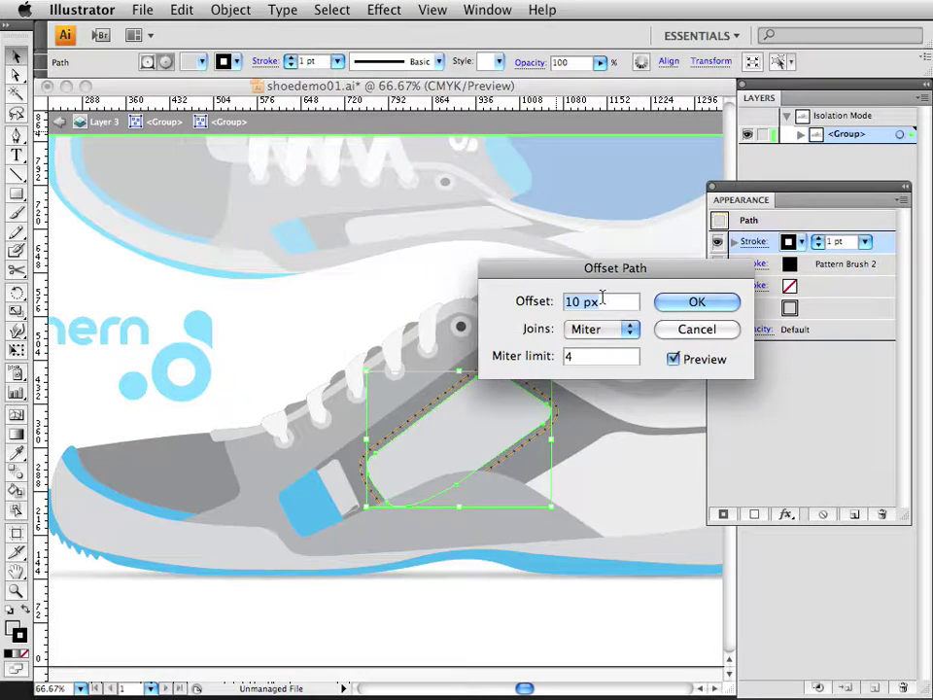
pyautogui.write('-5 px')
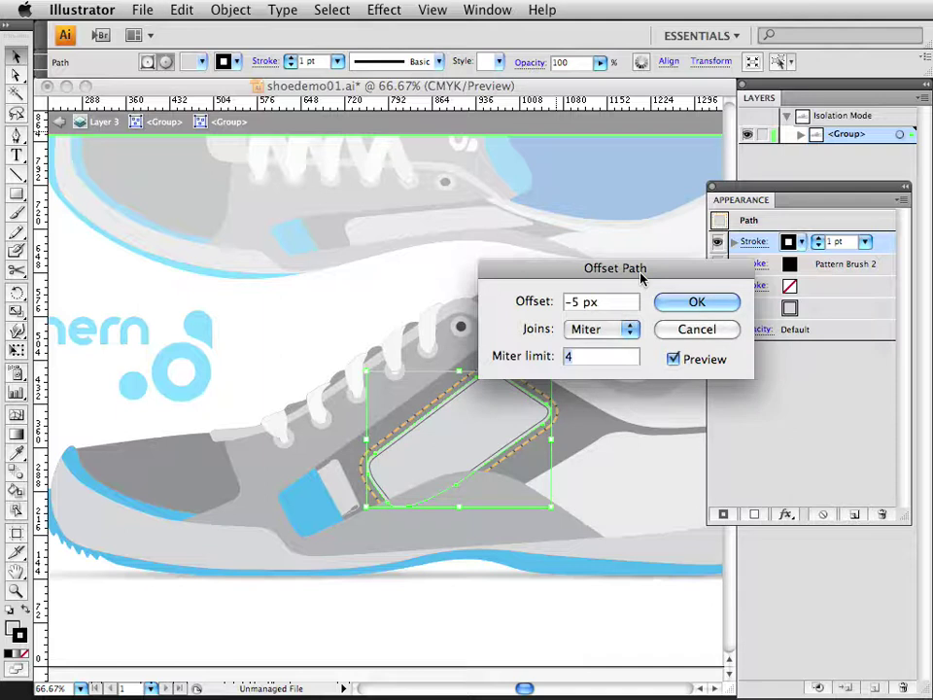
pyautogui.click(696, 301)
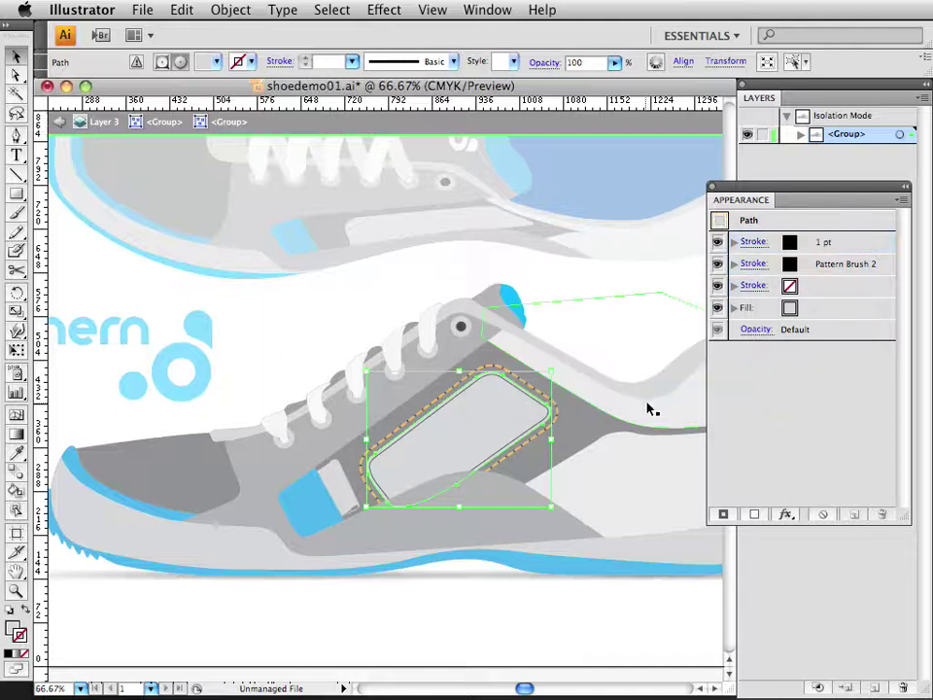
# Undo the brush put on the panel's empty stroke and apply the stitch pattern brush to the new inner stroke instead.
pyautogui.press(',')
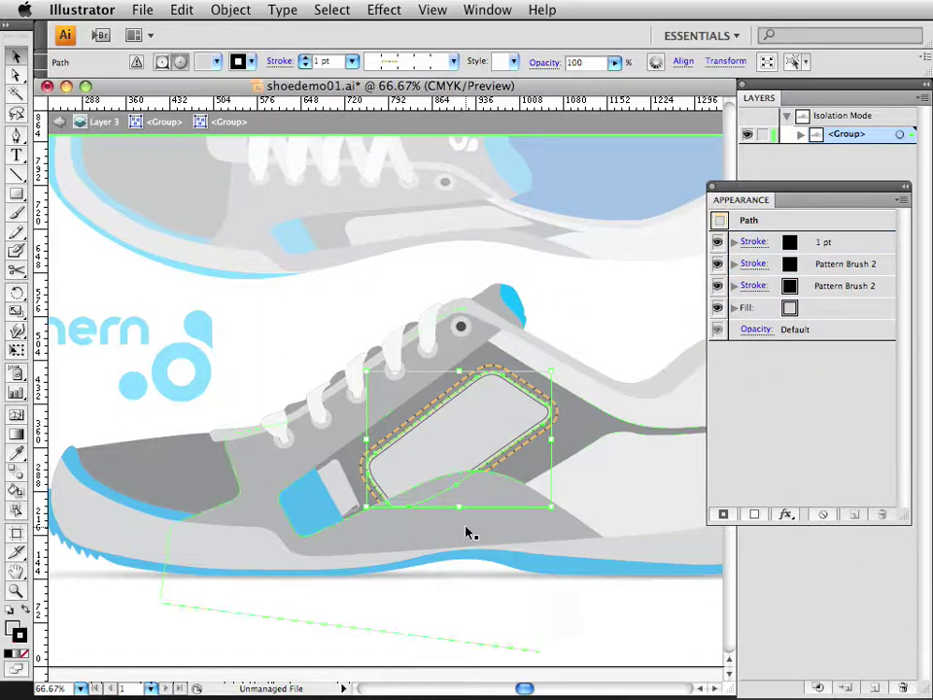
pyautogui.press('super+z')
pyautogui.click(822, 251)
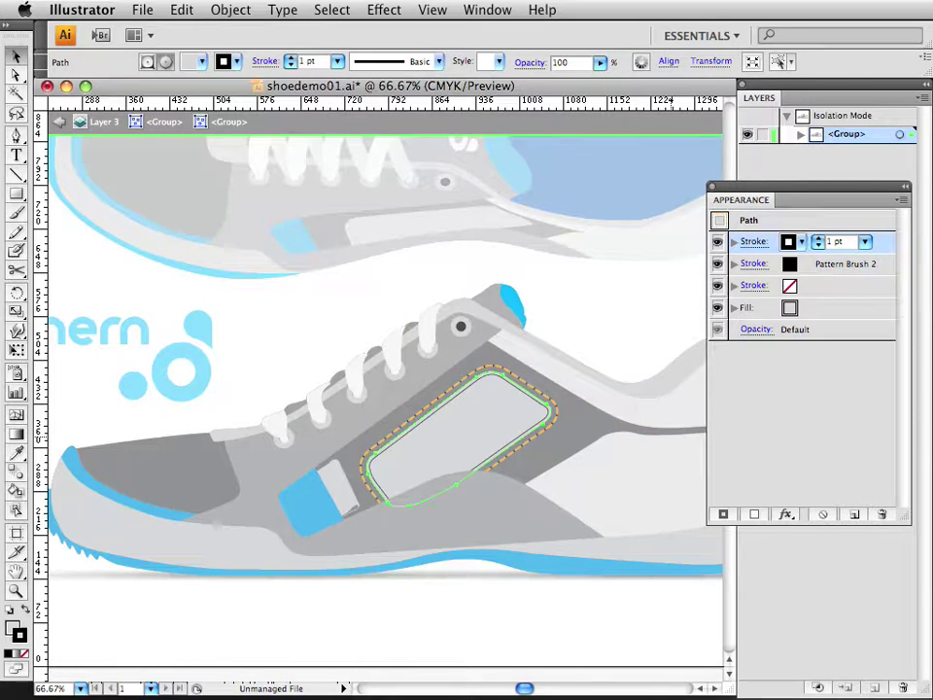
pyautogui.click(482, 621)
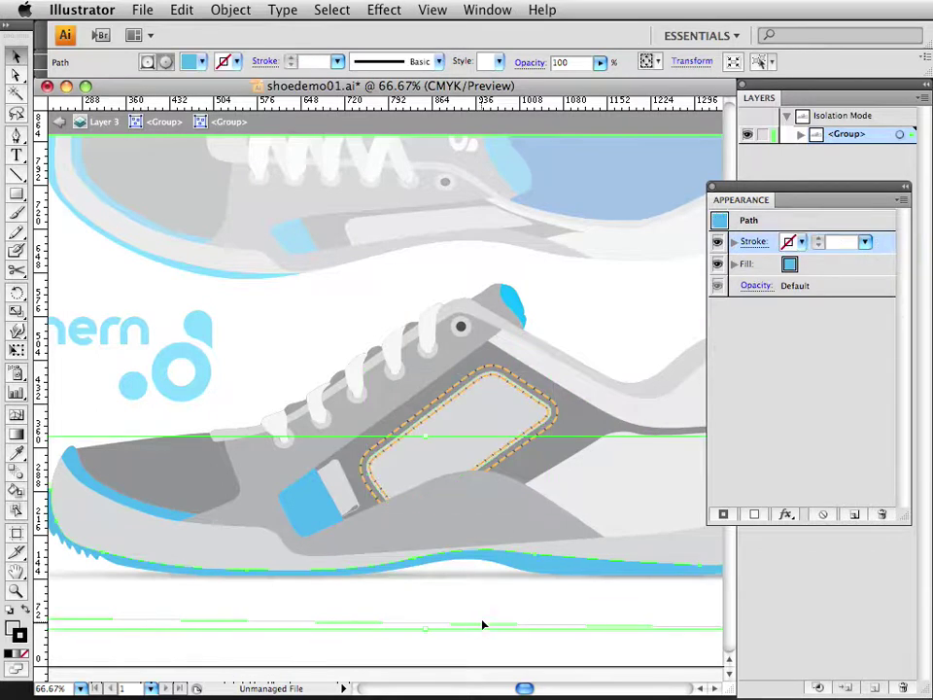
# Inspect the double stitching around the side panel up close, and exit isolation mode.
pyautogui.keyDown('super'); pyautogui.click(493, 432); pyautogui.keyUp('super')
pyautogui.keyDown('super'); pyautogui.click(492, 431); pyautogui.keyUp('super')
pyautogui.moveTo(402, 427); pyautogui.dragTo(597, 487)
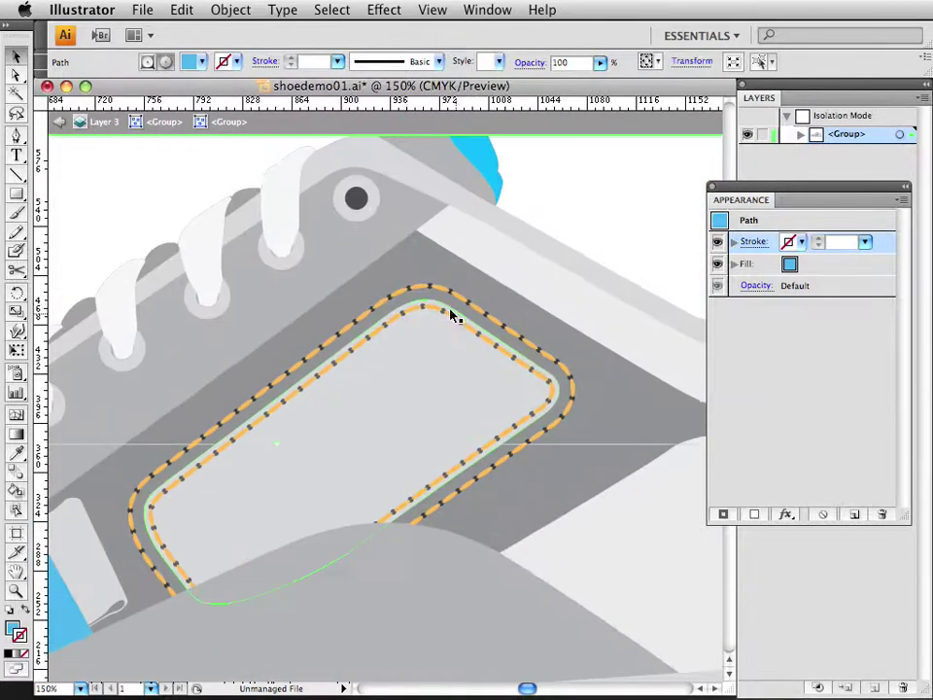
pyautogui.keyDown('alt'); pyautogui.click(417, 353); pyautogui.keyUp('alt')
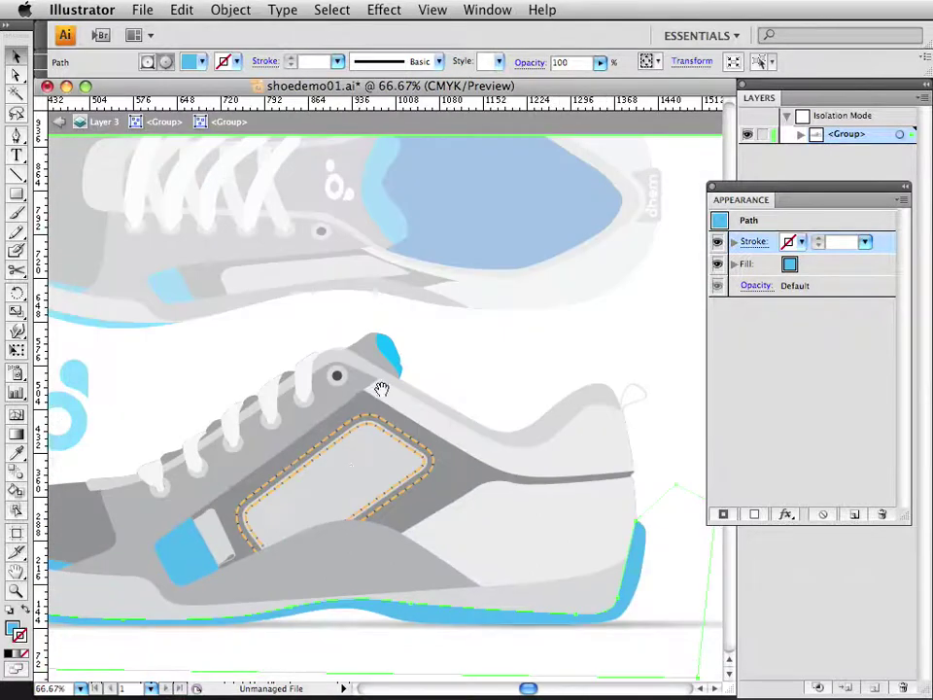
pyautogui.keyDown('alt'); pyautogui.click(408, 449); pyautogui.keyUp('alt')
pyautogui.keyDown('alt'); pyautogui.click(433, 441); pyautogui.keyUp('alt')
pyautogui.moveTo(389, 451); pyautogui.dragTo(471, 514)
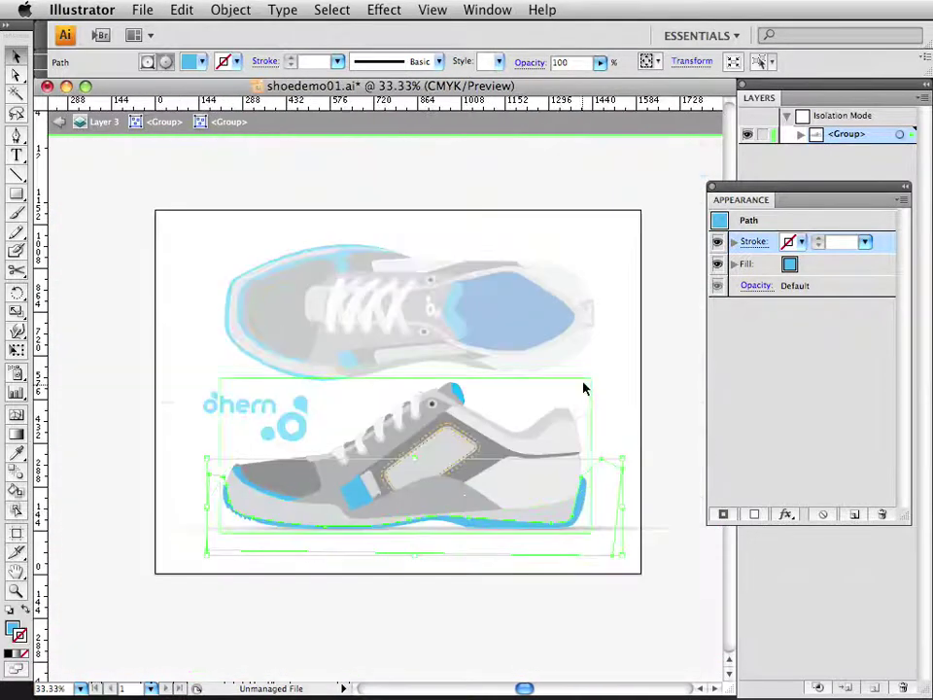
pyautogui.doubleClick(648, 373)
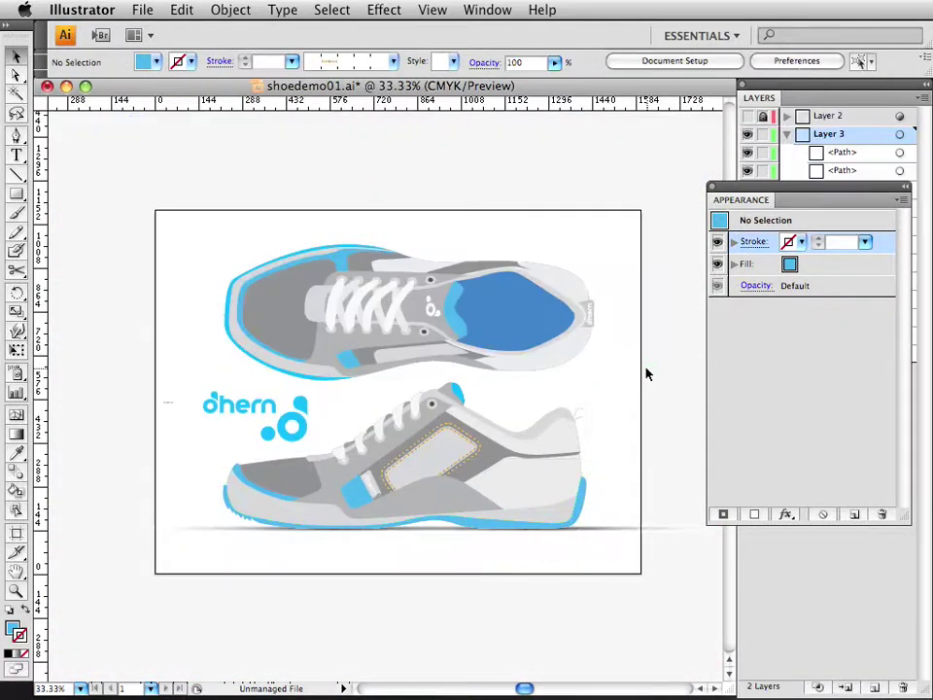
# Try moving the anchor point at the side panel's end near the blue tab, undo the move, and deselect the panel.
pyautogui.click(393, 422)
pyautogui.moveTo(391, 433); pyautogui.dragTo(467, 492)
pyautogui.click(423, 455)
pyautogui.press('a')
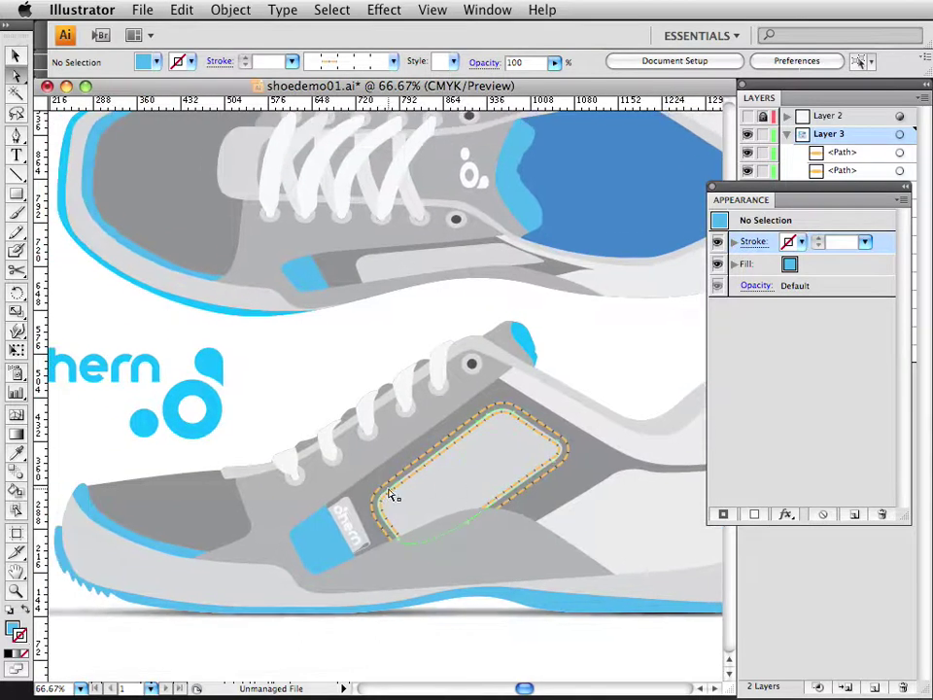
pyautogui.moveTo(386, 491)
pyautogui.mouseDown()
pyautogui.moveTo(397, 468)
pyautogui.moveTo(381, 501)
pyautogui.mouseUp()
pyautogui.press('super+z')
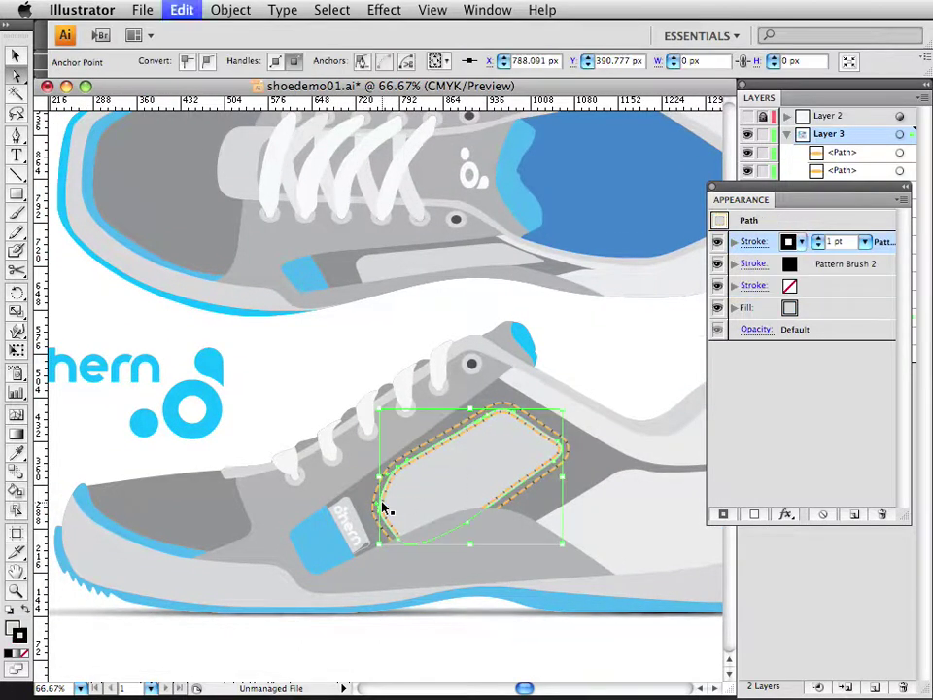
pyautogui.press('v')
pyautogui.click(590, 366)
pyautogui.keyDown('alt'); pyautogui.keyDown('super'); pyautogui.click(542, 394); pyautogui.keyUp('super'); pyautogui.keyUp('alt')
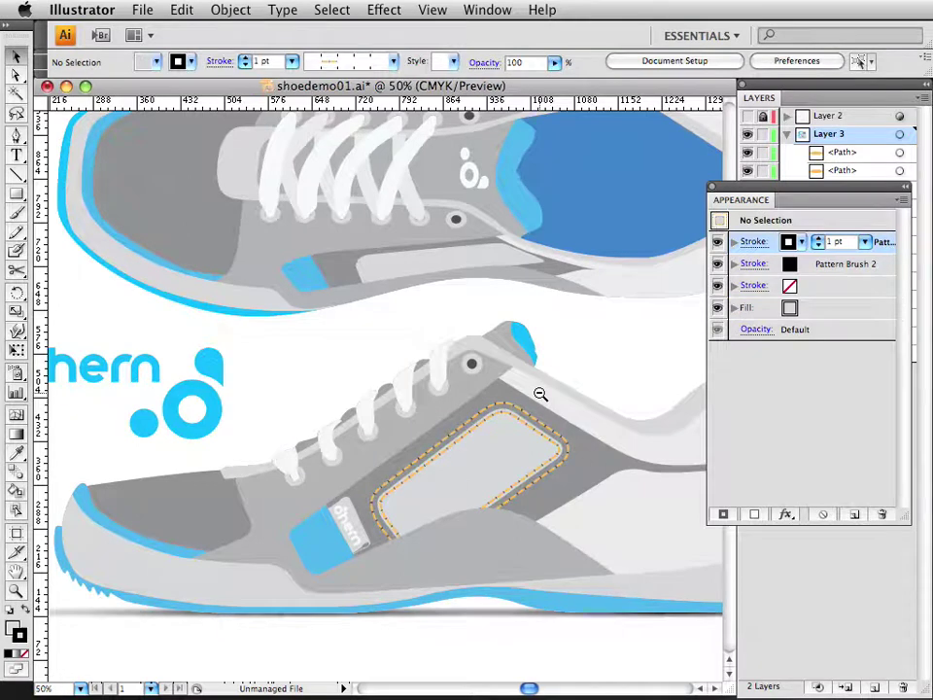
pyautogui.moveTo(434, 448); pyautogui.dragTo(537, 477)
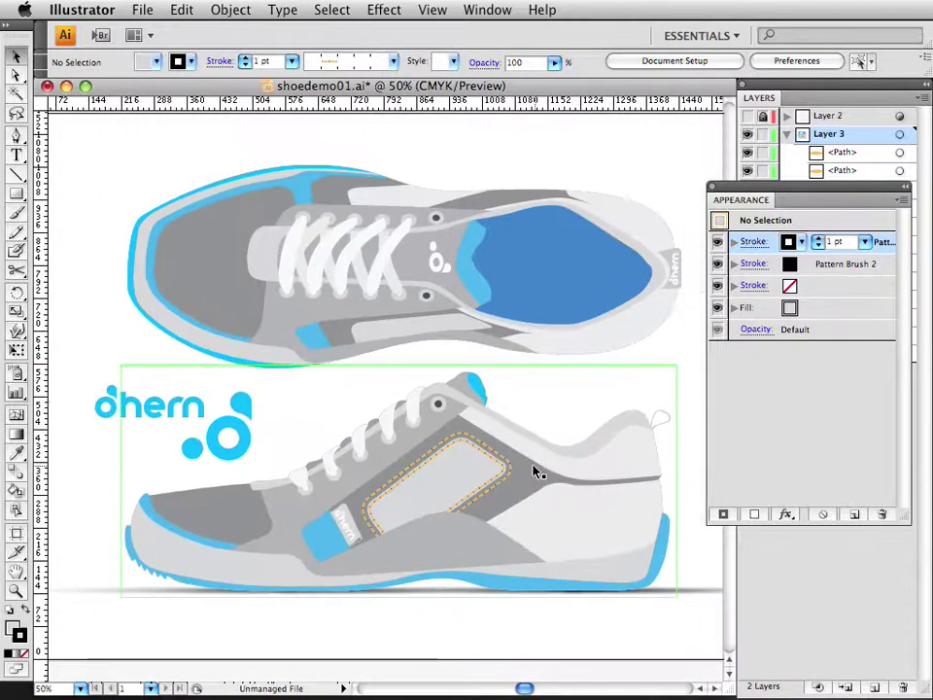